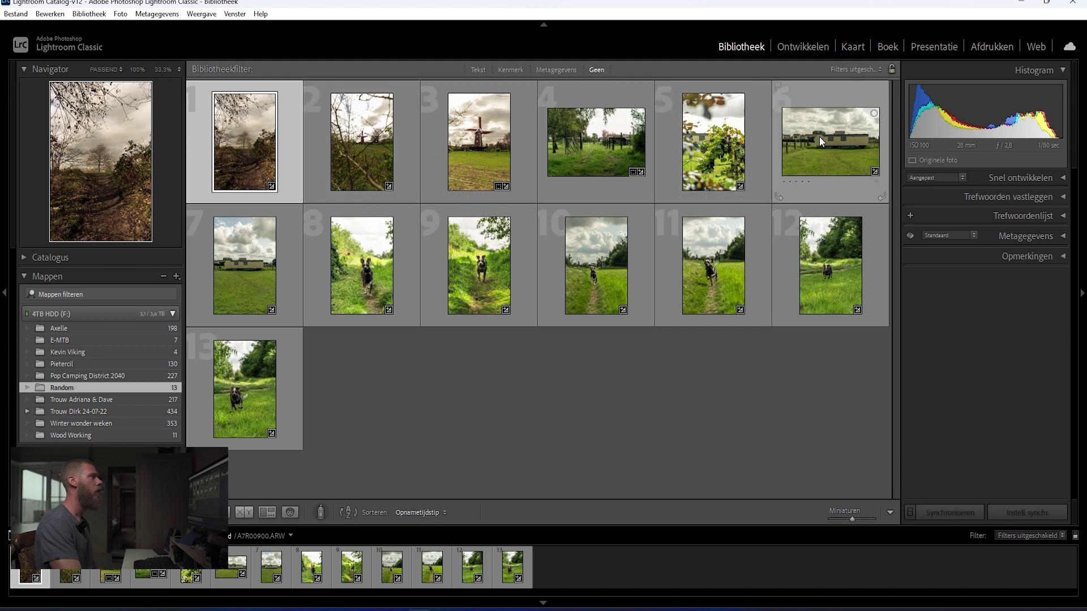
Browse the first photos of the Random folder at full view and return to the thumbnail grid.
key("e")
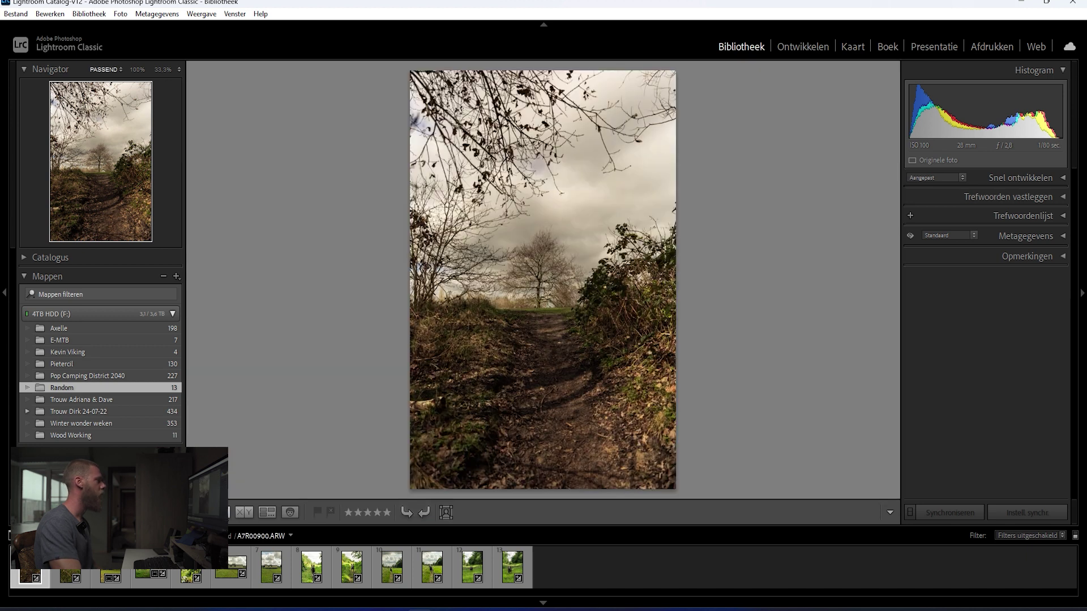
key("Right")
key("Right")
key("Right")
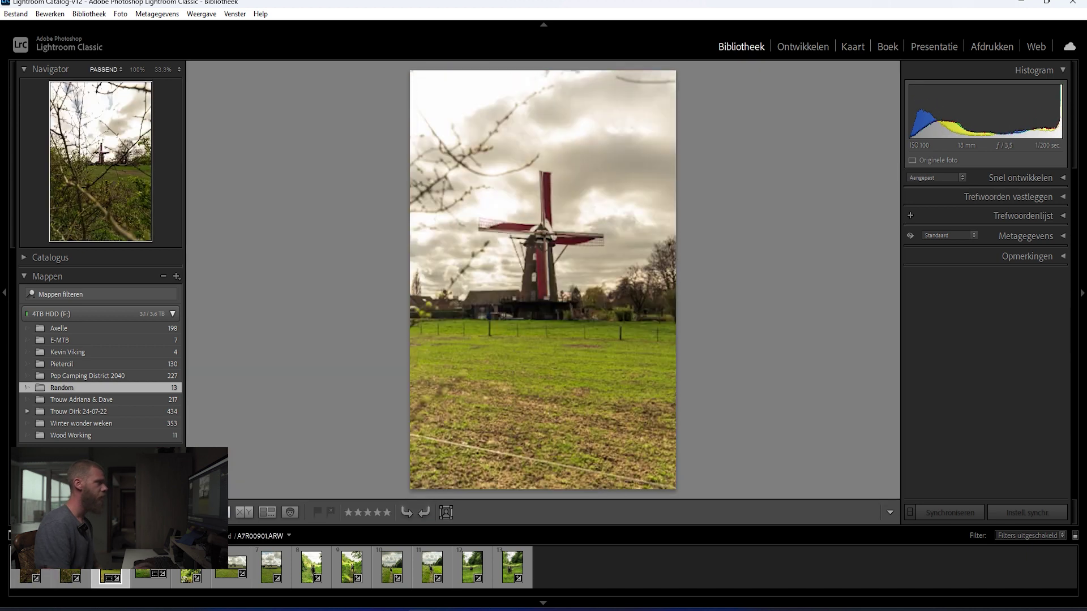
key("Right")
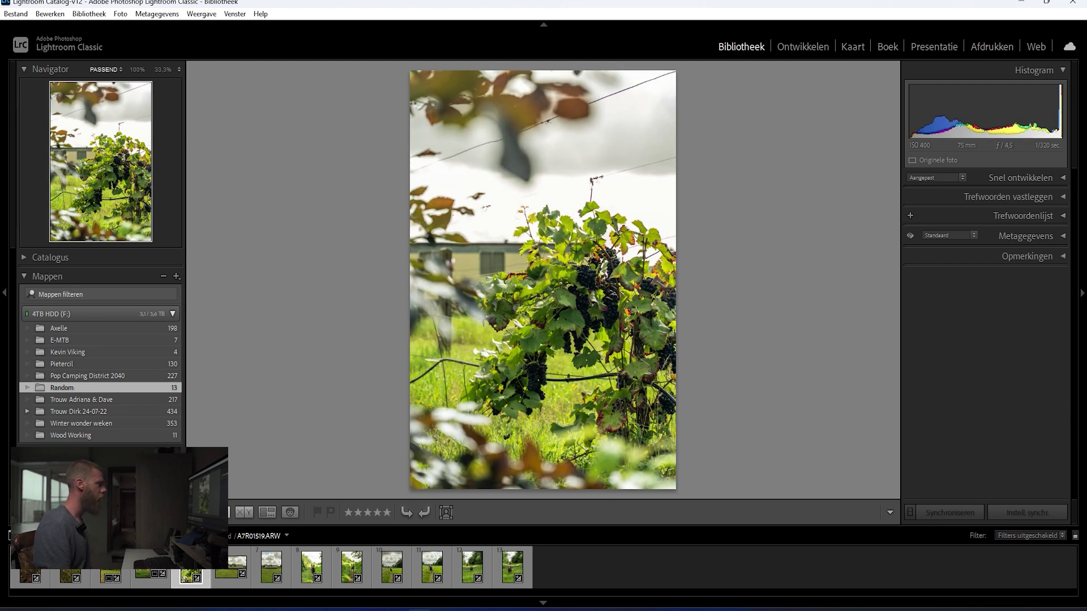
key("Left")
key("Left")
key("Left")
key("Left")
key("g")
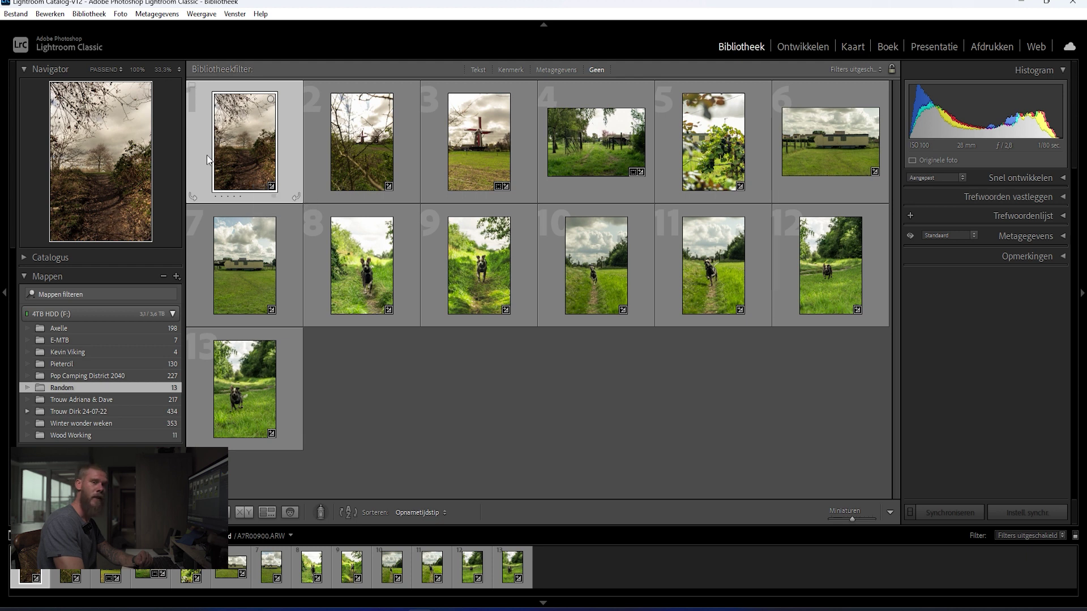
Open a copy of the first photo with Lightroom adjustments in Dehancer and maximize its window.
right_click(207, 158)
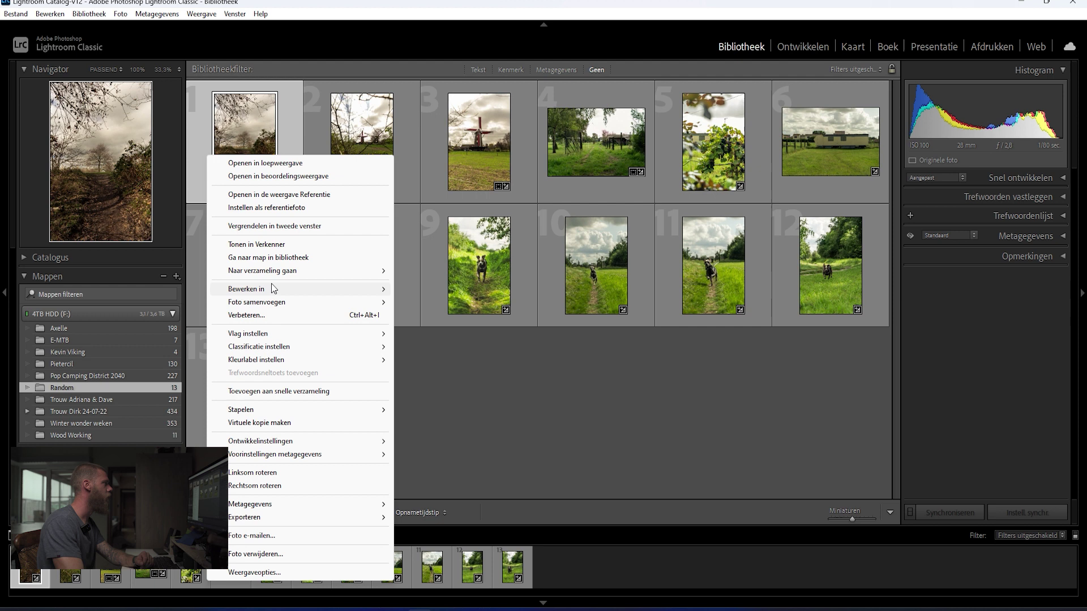
mouse_move(266, 291)
left_click(470, 307)
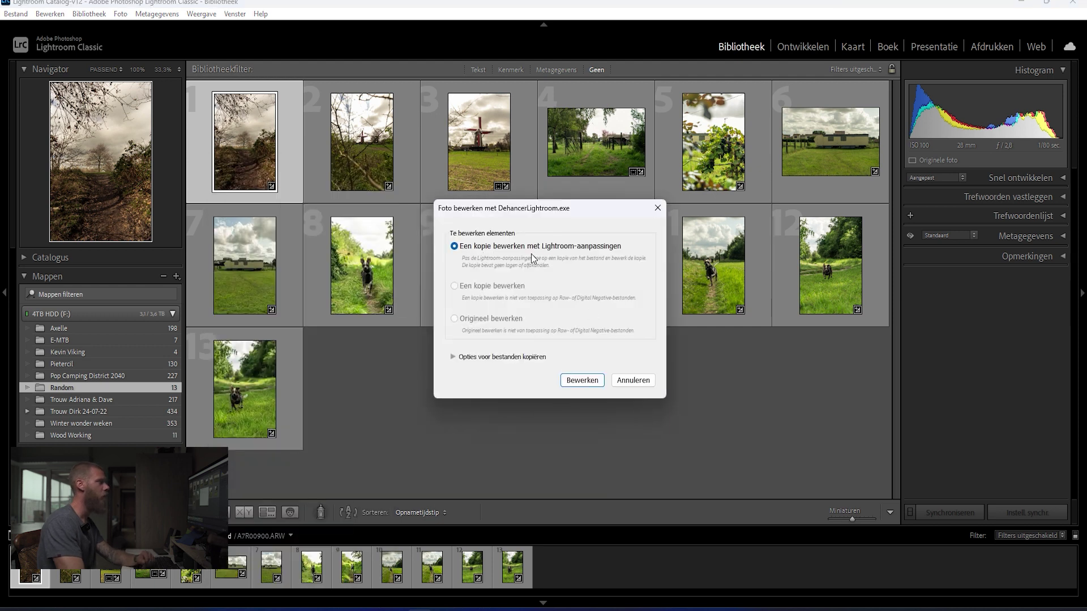
left_click(582, 380)
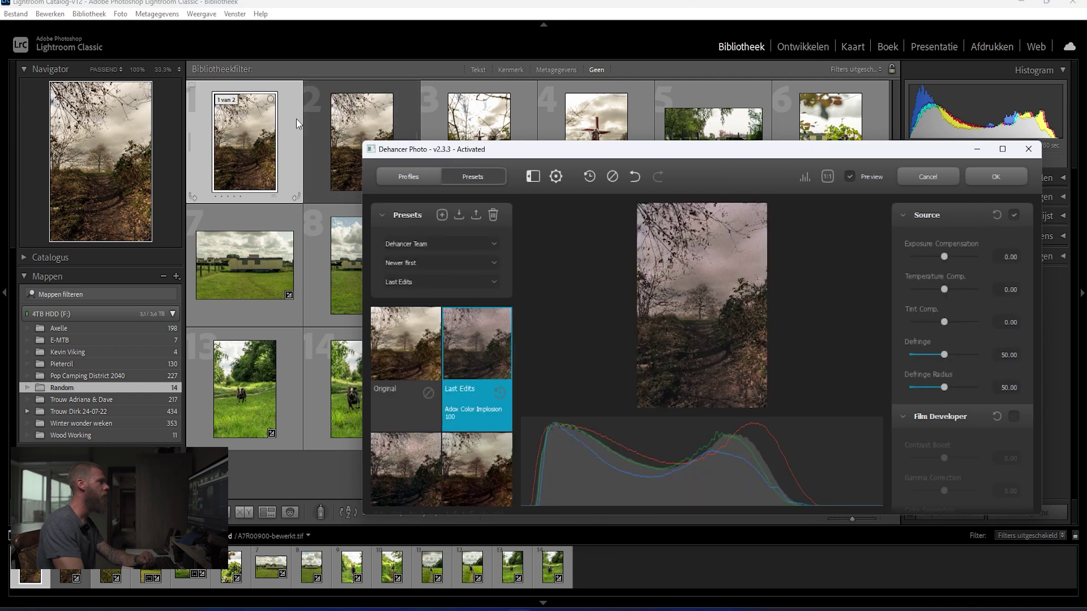
left_click(1002, 149)
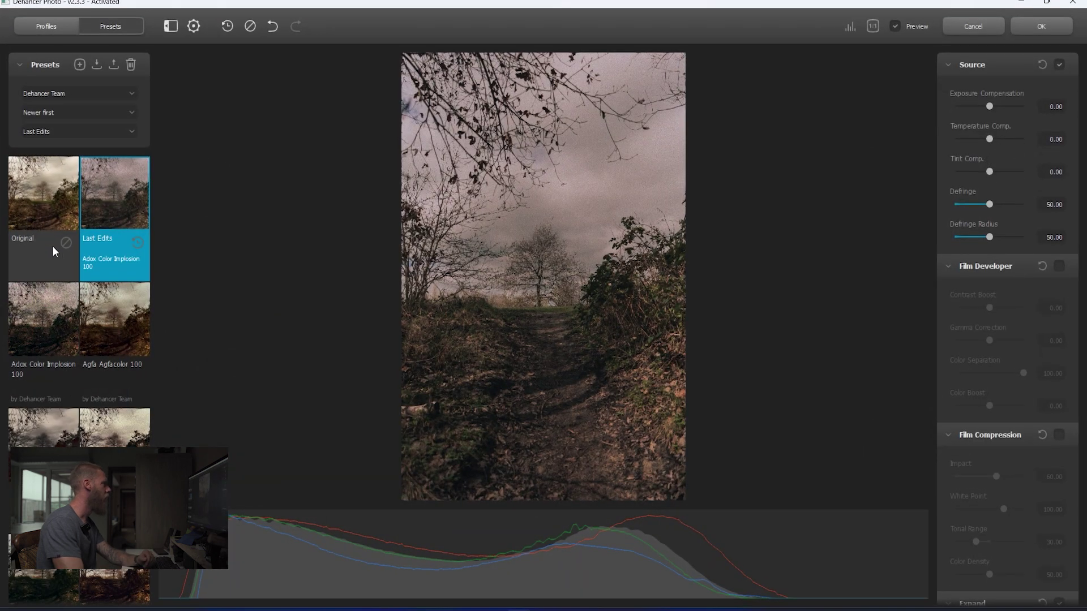
Try several Dehancer Team presets on the photo, including Adox Color Implosion 100, Agfa Agfacolor 100, Ambrotype and Fuji Reala 500D + 2383.
scroll(44, 281, "down", 1)
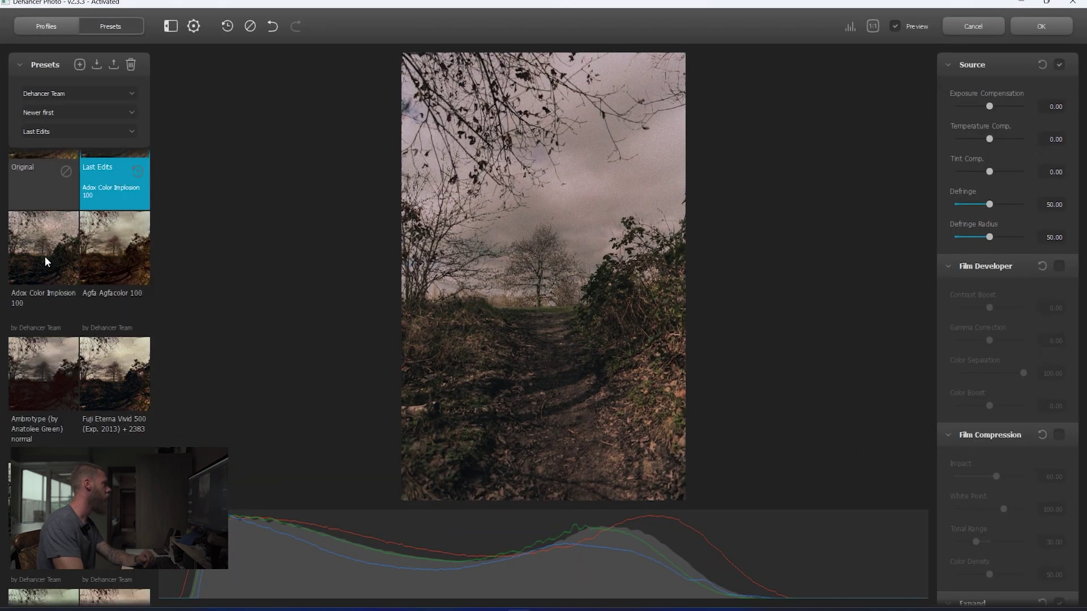
scroll(45, 257, "down", 1)
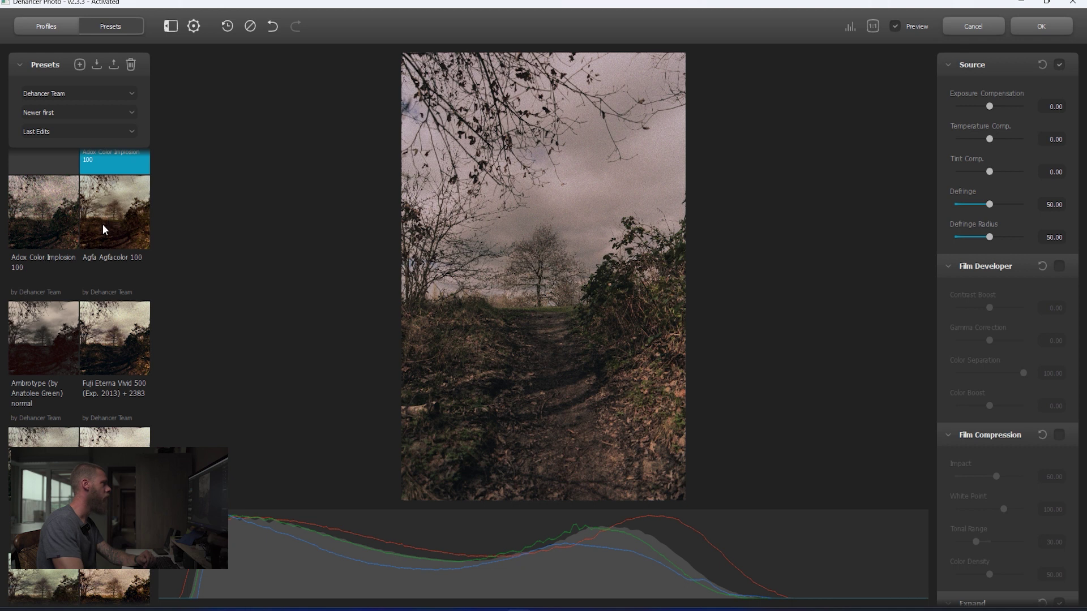
left_click(50, 223)
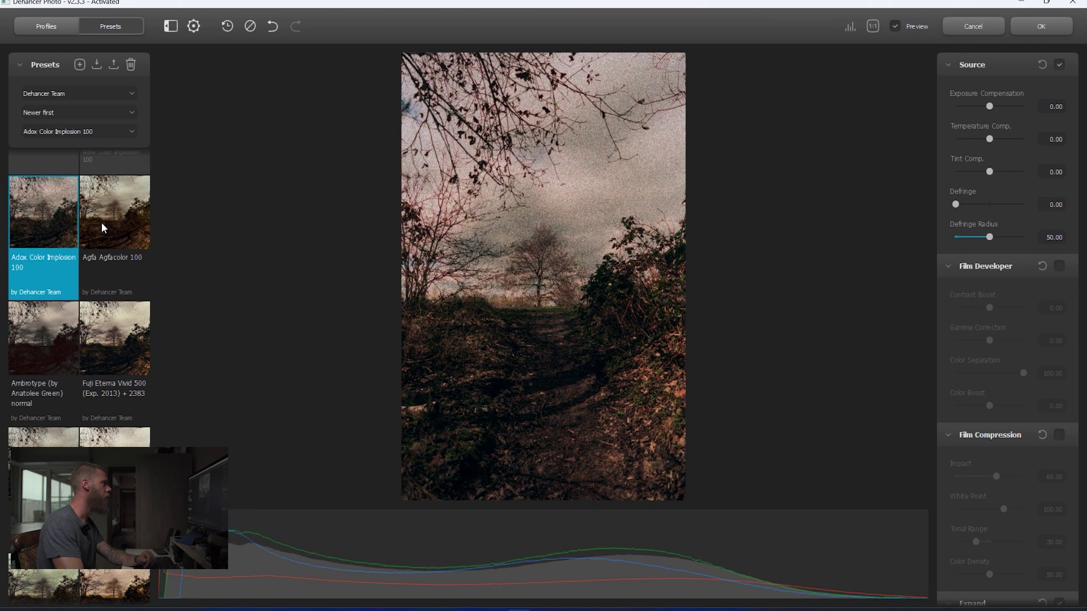
left_click(103, 227)
left_click(112, 338)
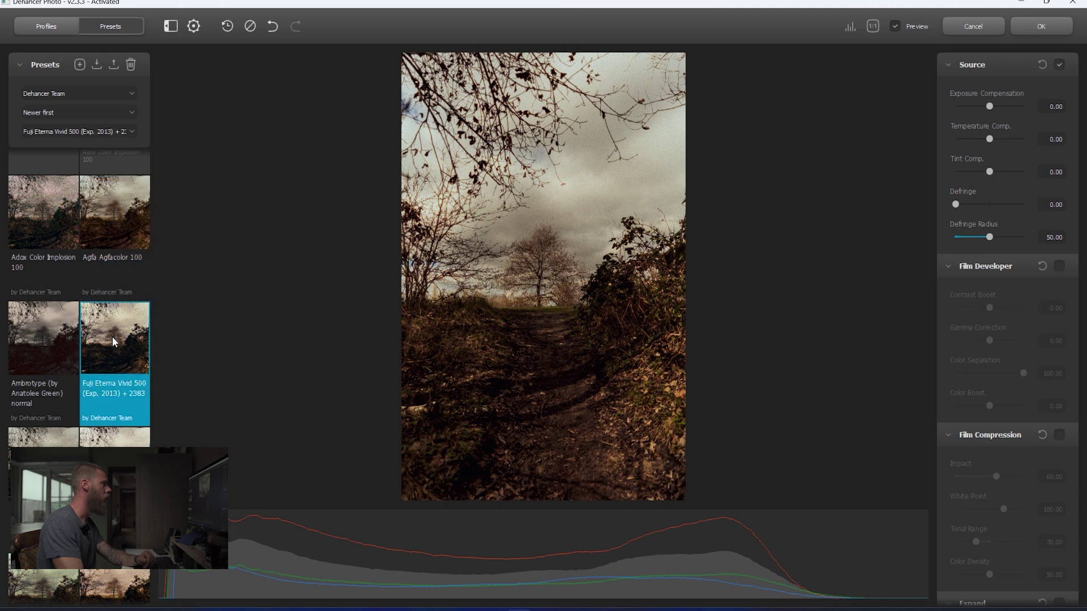
left_click(34, 343)
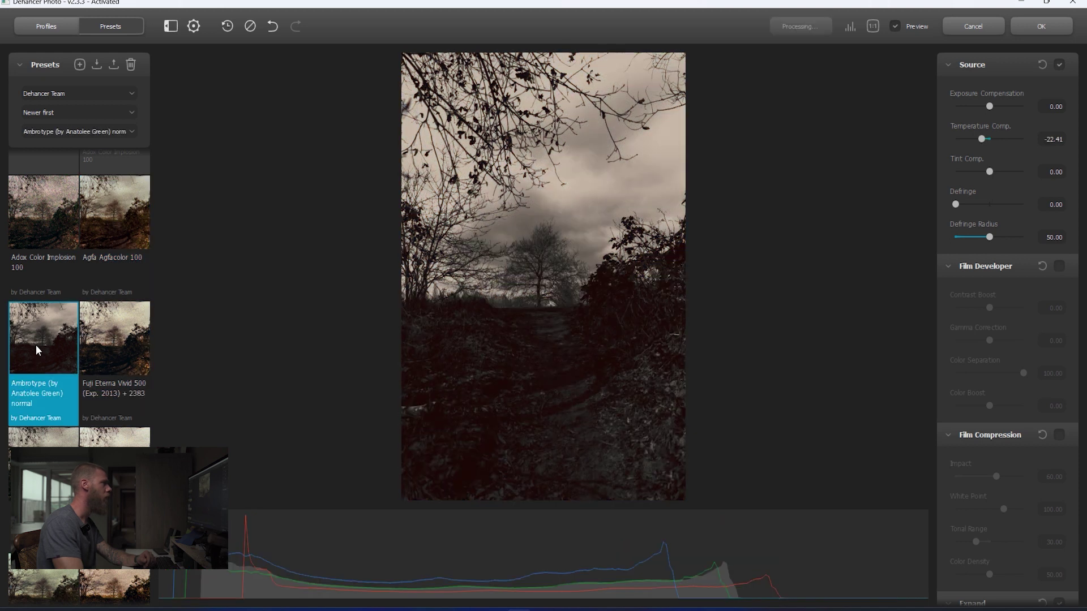
left_click(40, 437)
left_click(114, 470)
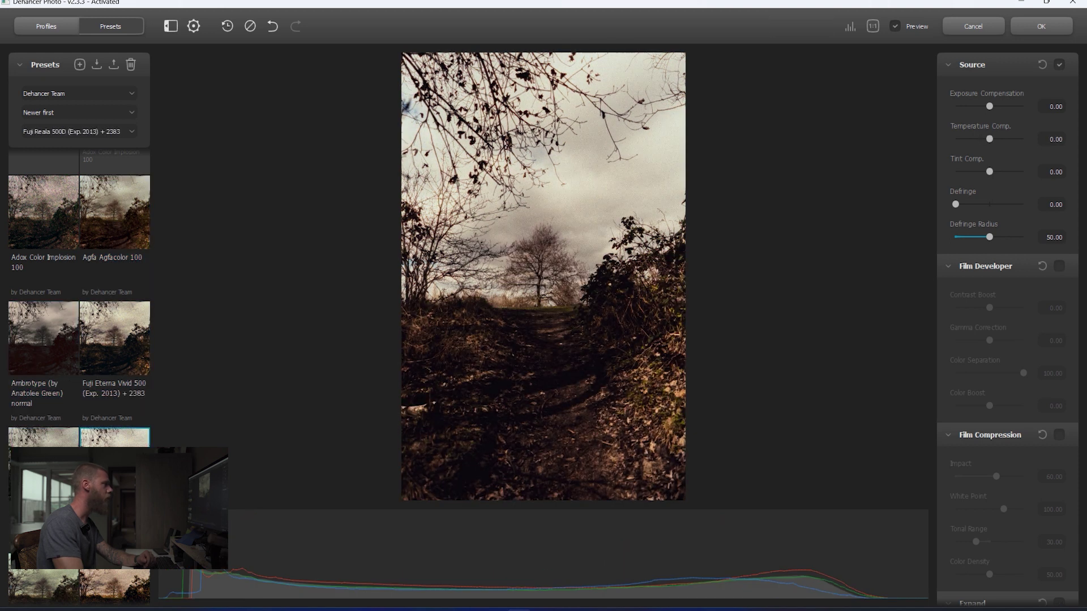
List all presets and try Lomochrome Purple XR 100-400 on the photo.
scroll(114, 470, "up", 2)
left_click(117, 92)
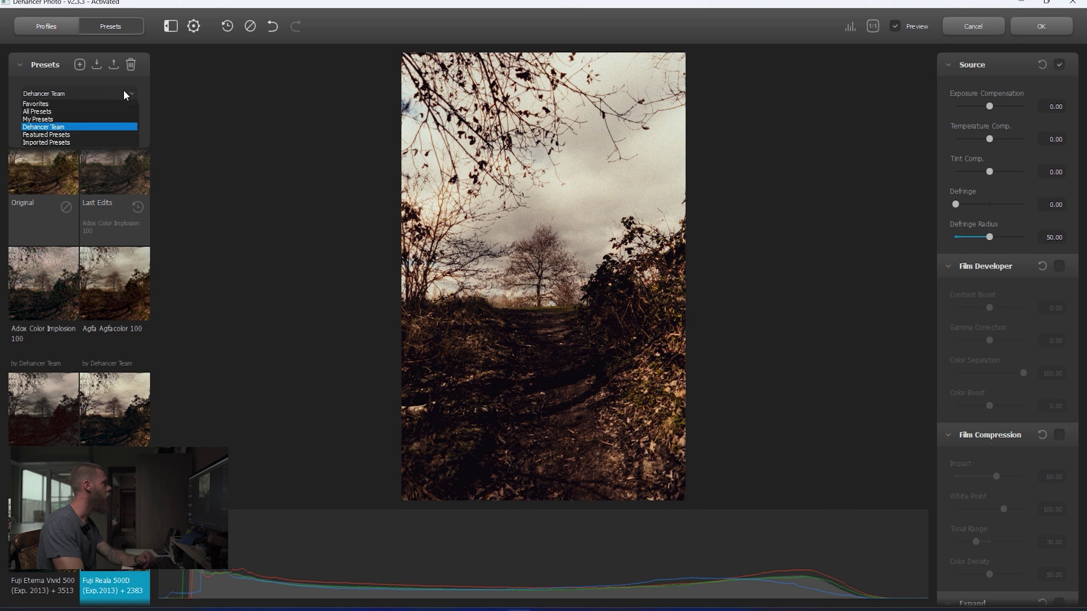
left_click(63, 111)
scroll(79, 314, "down", 2)
scroll(79, 314, "down", 6)
scroll(79, 313, "down", 5)
scroll(79, 317, "down", 6)
scroll(79, 318, "down", 5)
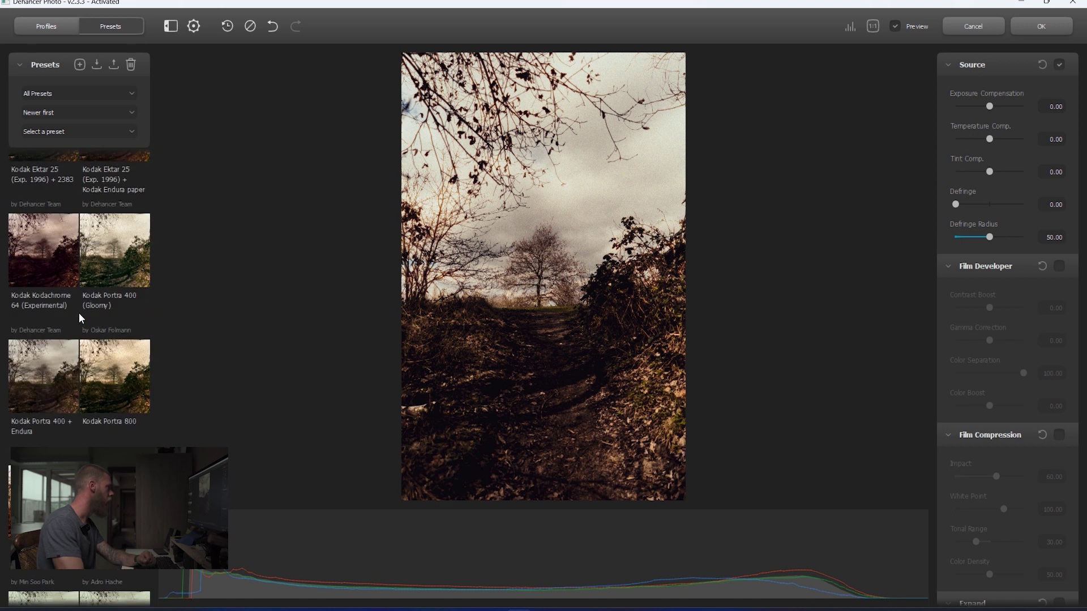
scroll(79, 318, "down", 6)
scroll(80, 314, "up", 3)
left_click(104, 303)
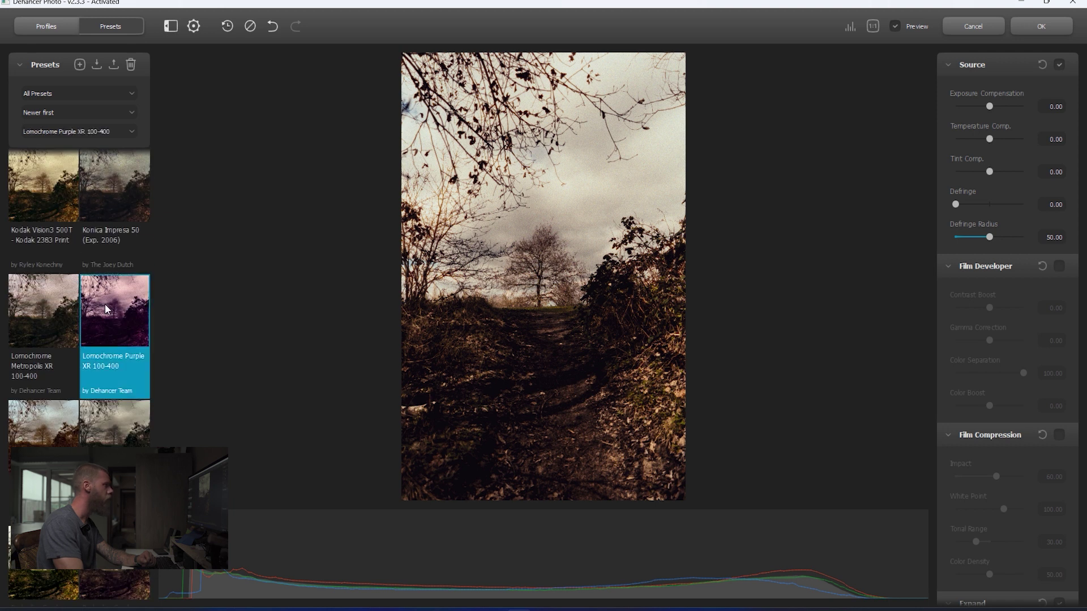
Limit the presets to Dehancer Team and apply Kodak Portra 400 + Endura to the photo.
scroll(47, 314, "up", 10)
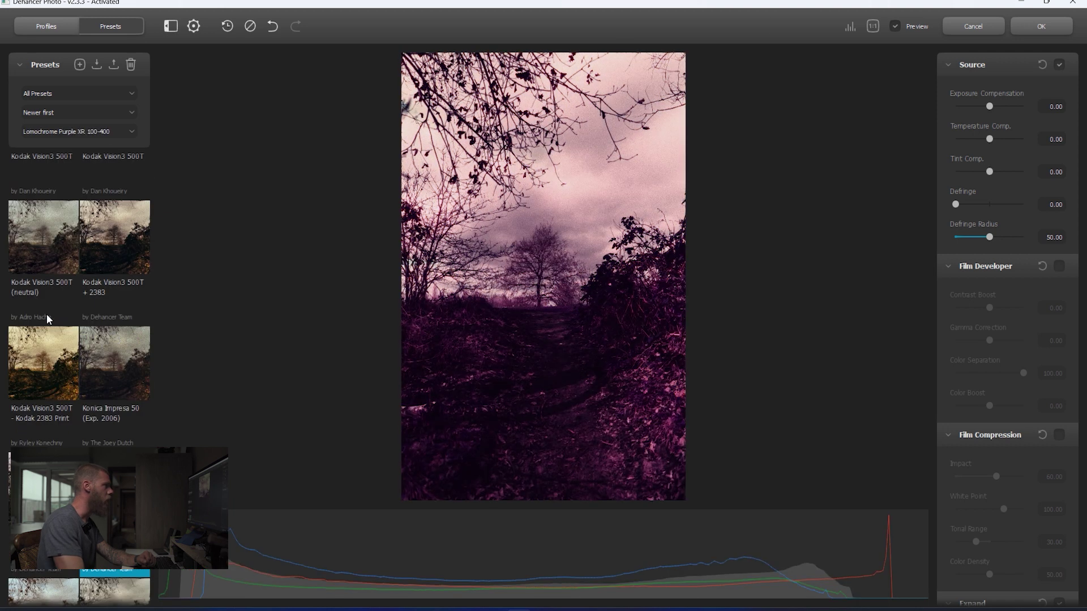
left_click(129, 110)
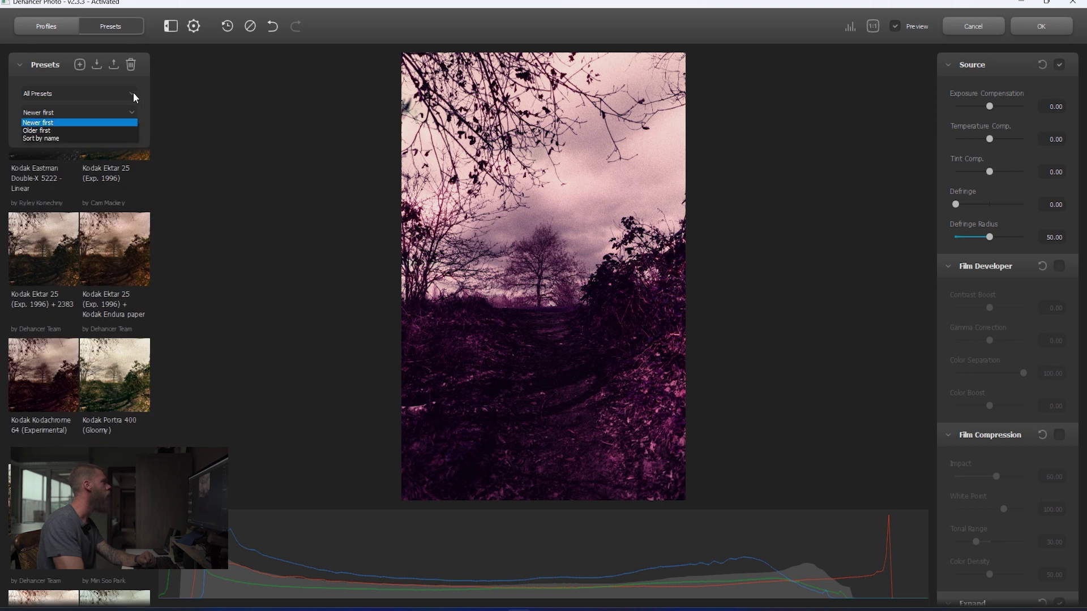
left_click(134, 94)
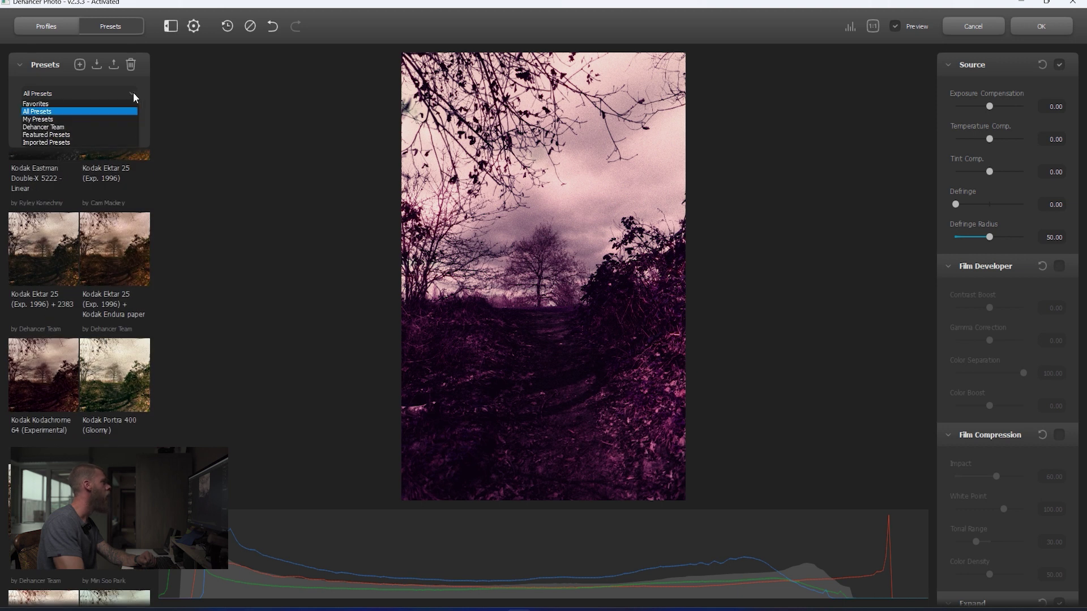
left_click(59, 128)
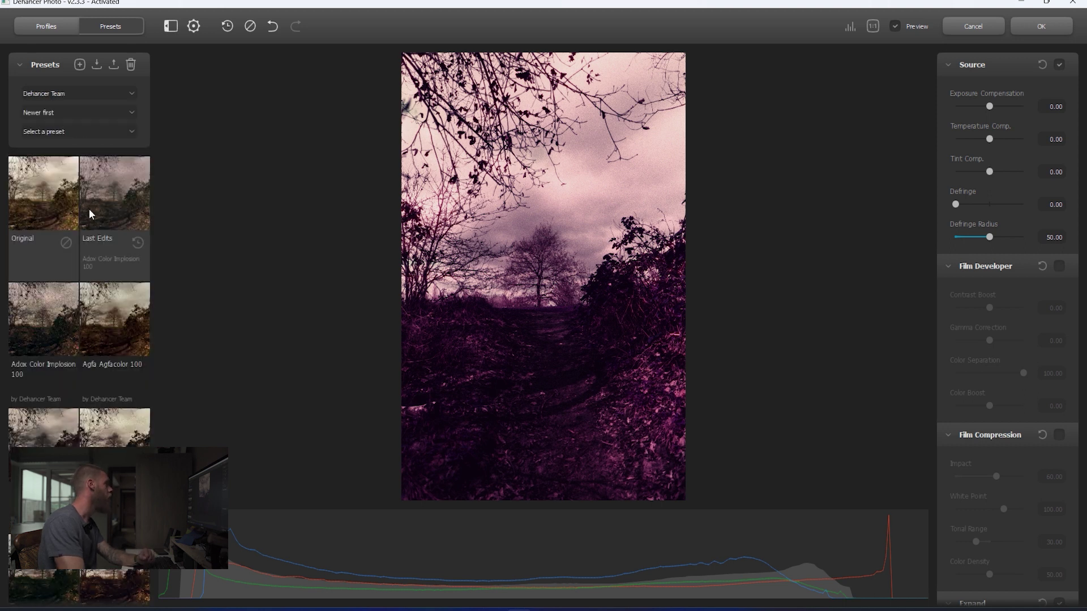
scroll(39, 300, "down", 1)
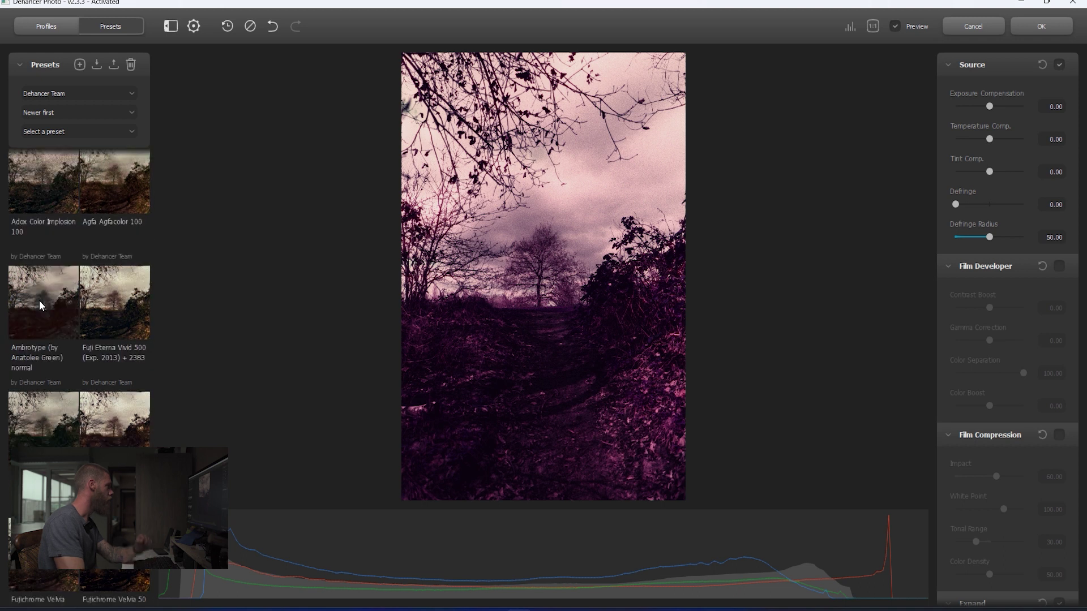
scroll(39, 300, "down", 1)
scroll(39, 301, "down", 1)
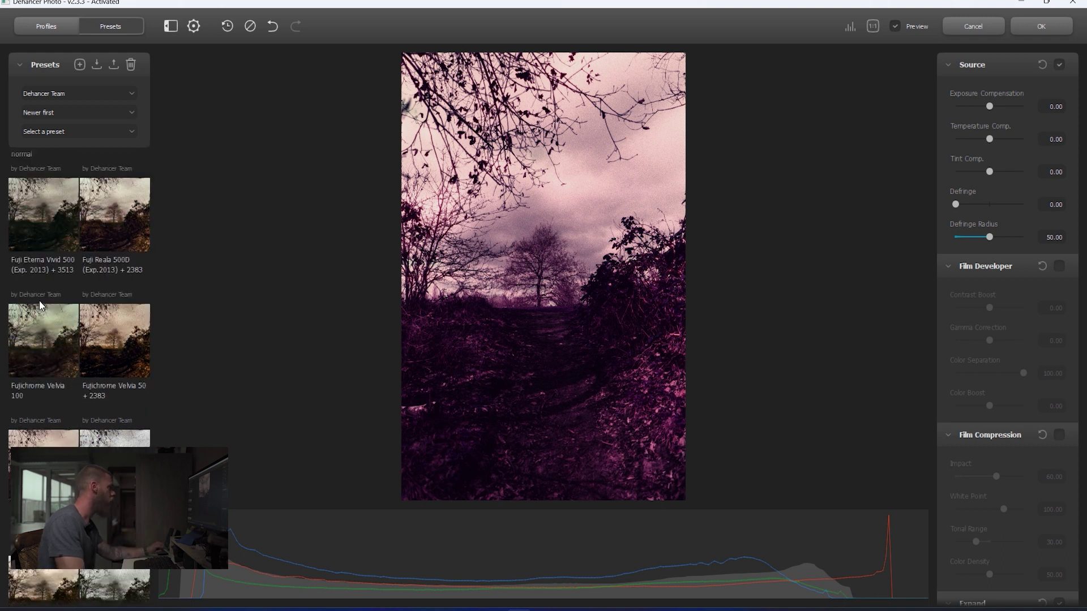
scroll(39, 301, "down", 3)
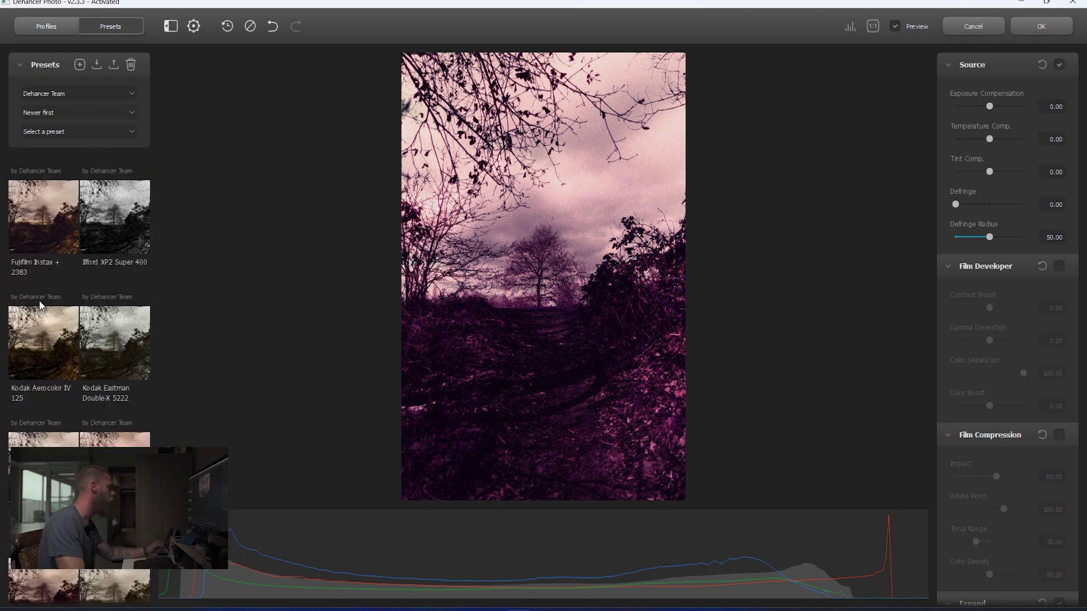
scroll(39, 301, "down", 2)
left_click(115, 433)
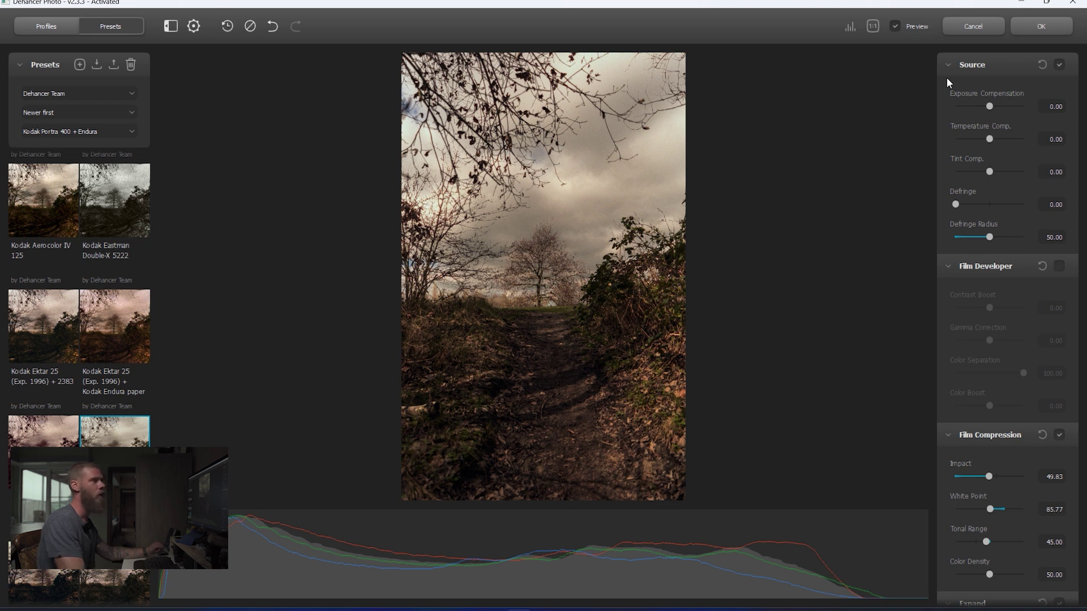
Review the applied preset's adjustment settings from Source through Film Grain, Halation and Bloom to Vignette.
scroll(984, 161, "down", 6)
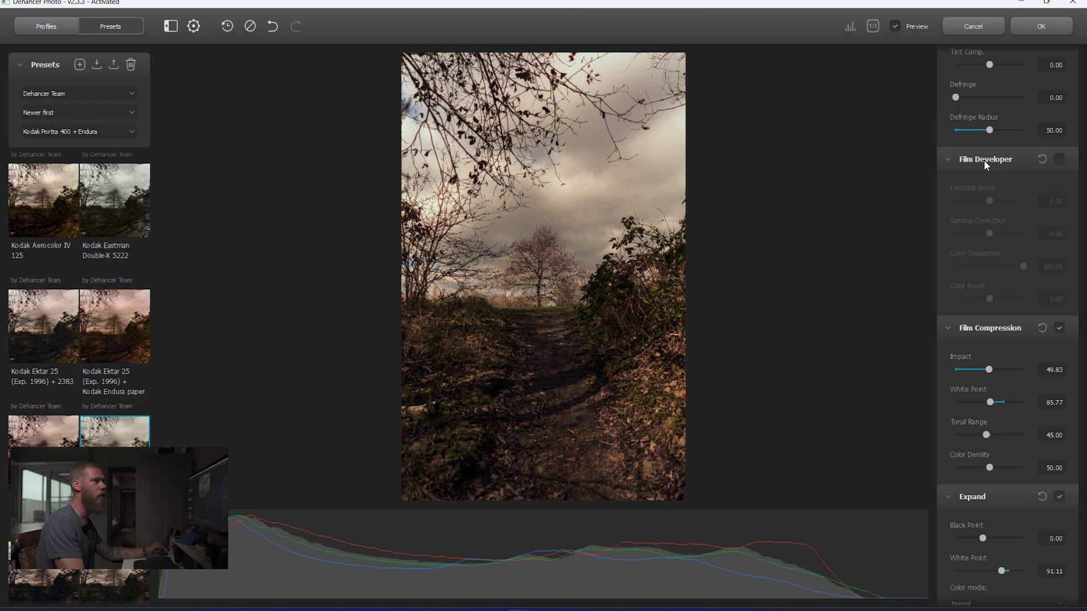
scroll(983, 160, "down", 8)
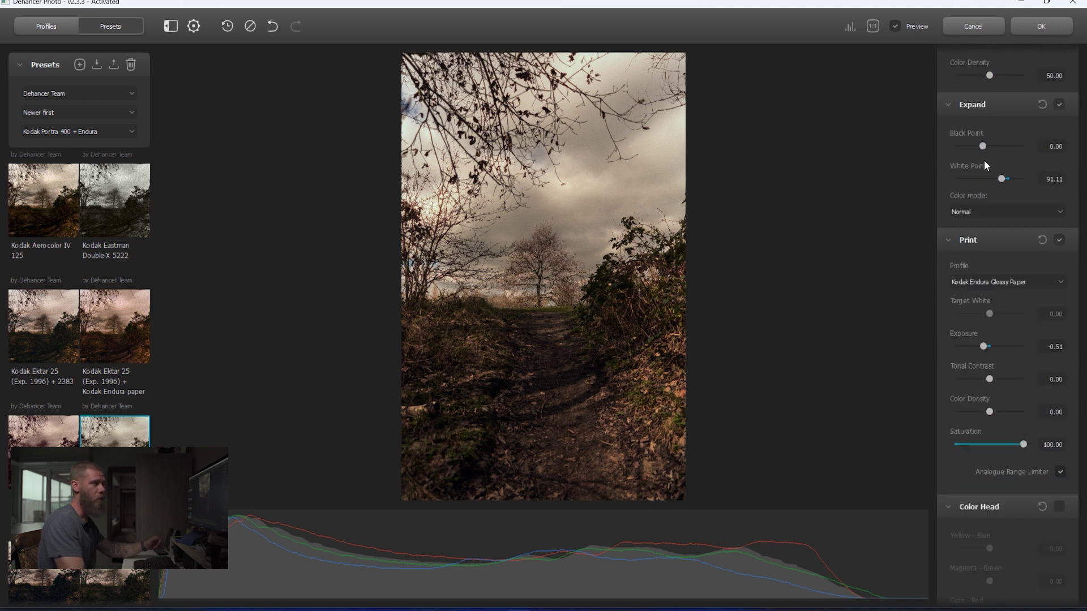
scroll(984, 160, "down", 8)
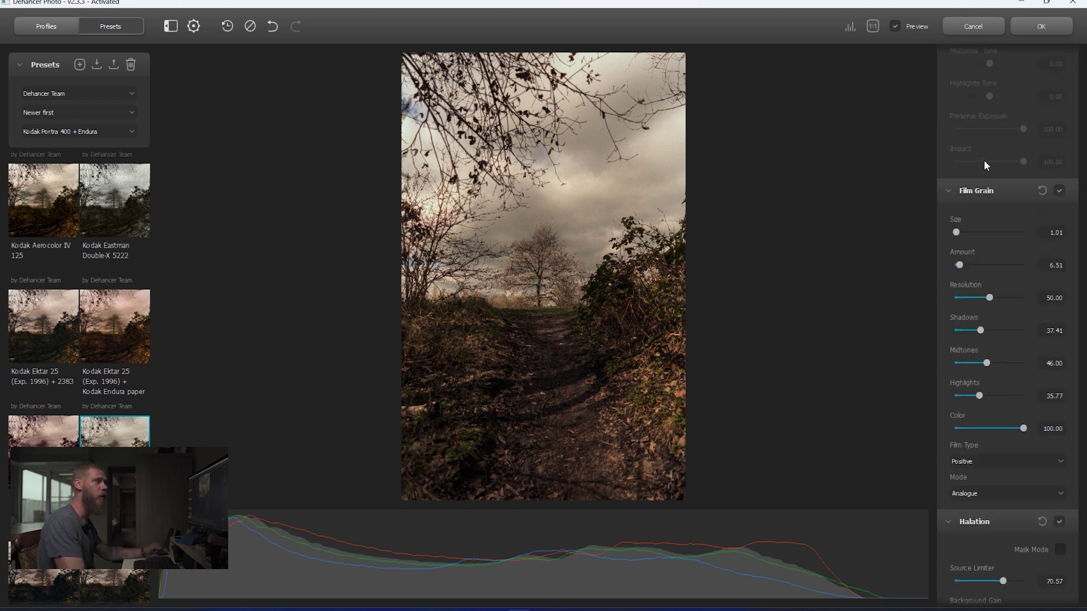
scroll(984, 161, "down", 4)
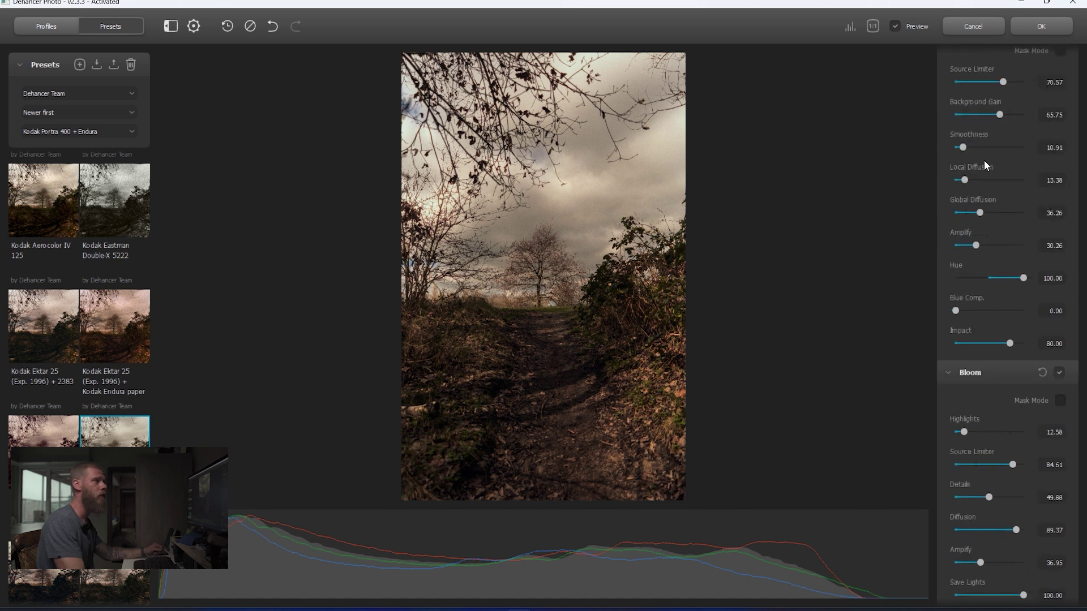
scroll(983, 161, "down", 6)
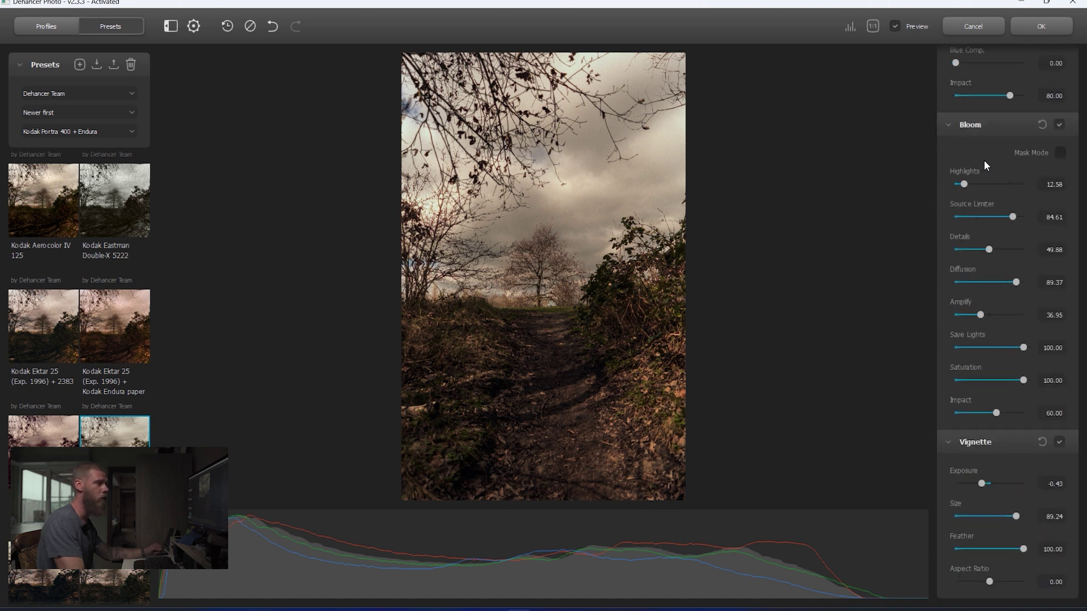
scroll(984, 165, "up", 15)
scroll(983, 160, "up", 4)
Turn the Film Grain effect off and back on to compare its influence on the photo.
scroll(984, 161, "down", 9)
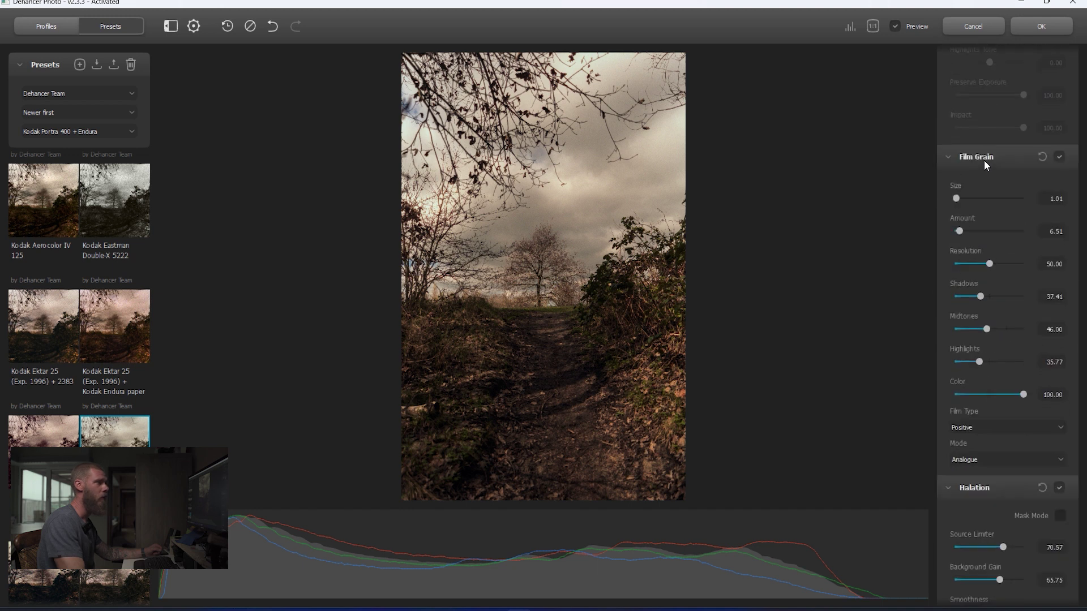
scroll(983, 161, "down", 1)
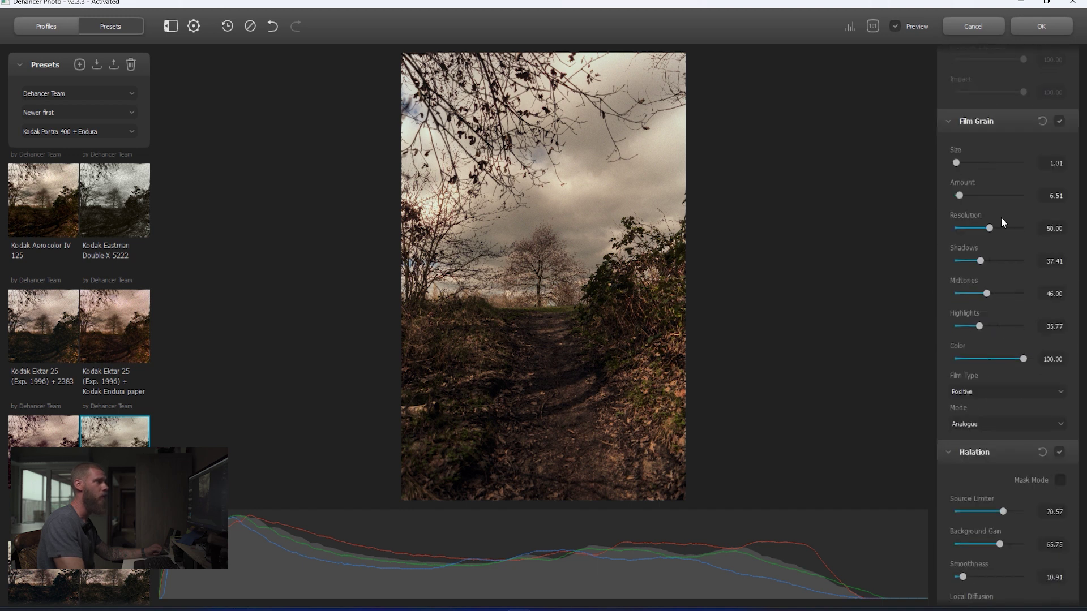
left_click(1059, 122)
left_click(1059, 122)
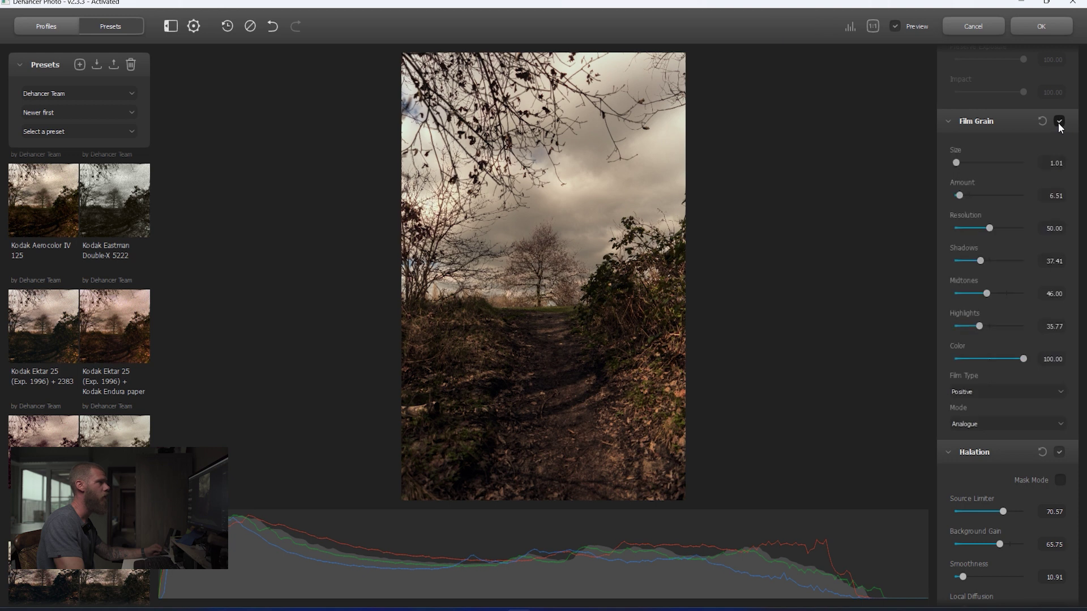
Inspect the tree in the middle of the photo up close and return to the whole image.
left_click(558, 272)
left_click_drag(558, 323, 539, 277)
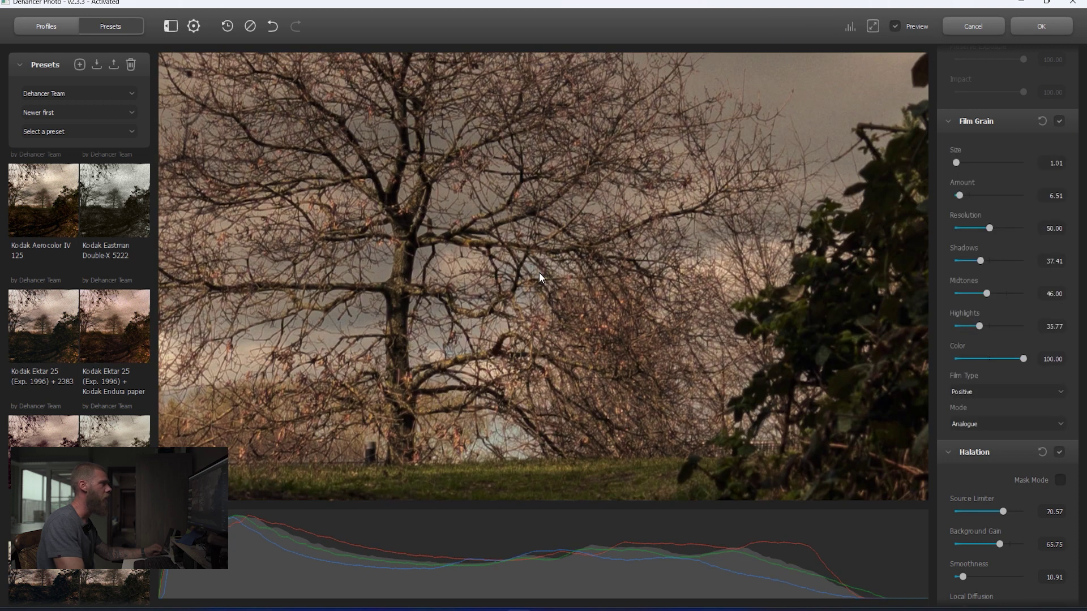
left_click(873, 26)
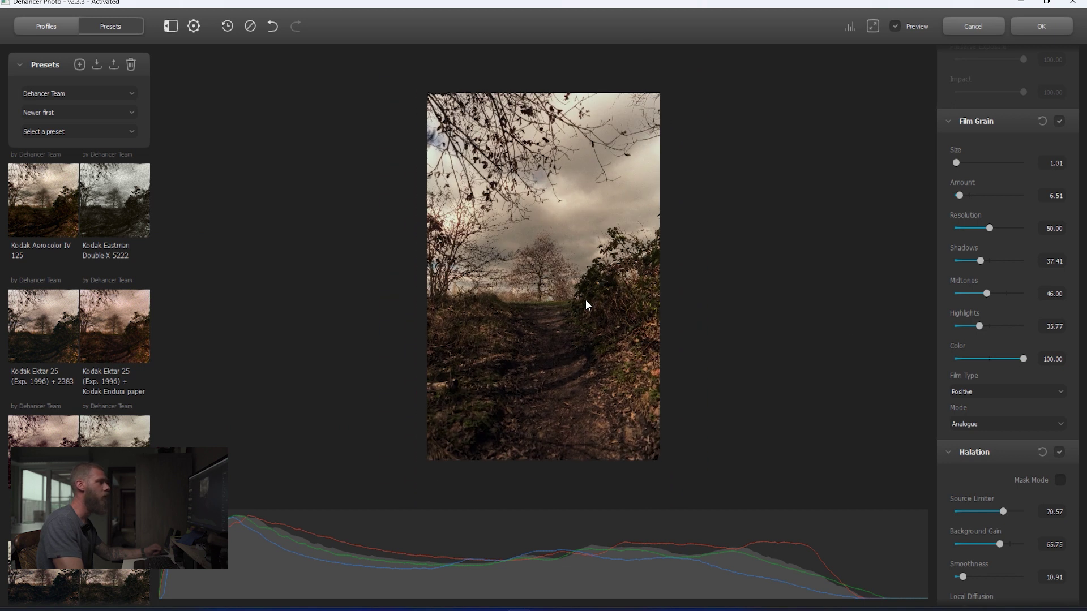
scroll(586, 304, "up", 8)
scroll(586, 302, "up", 2)
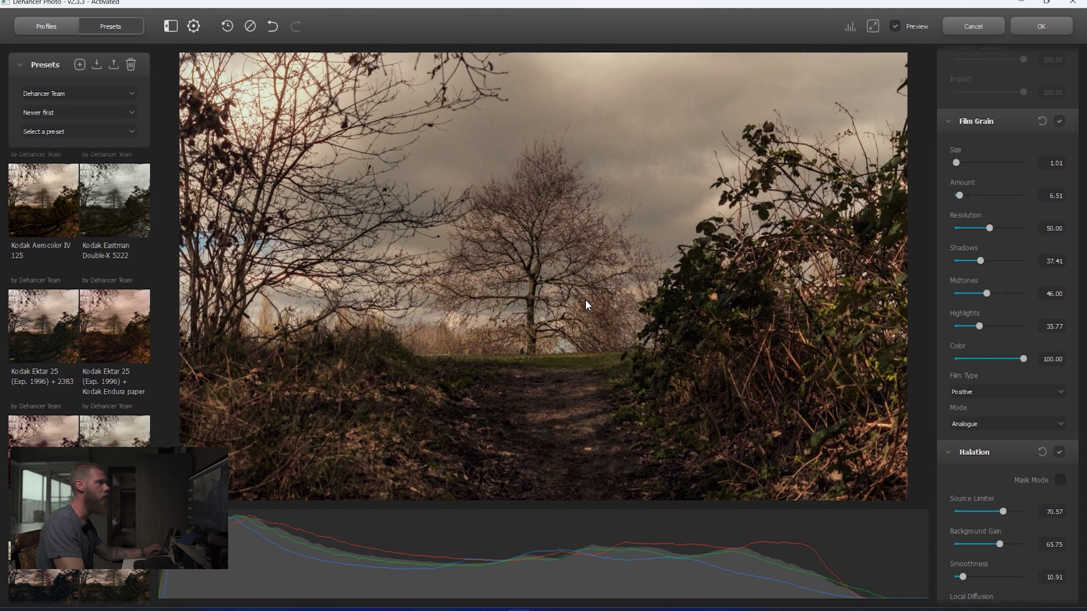
scroll(585, 301, "down", 4)
scroll(585, 300, "down", 4)
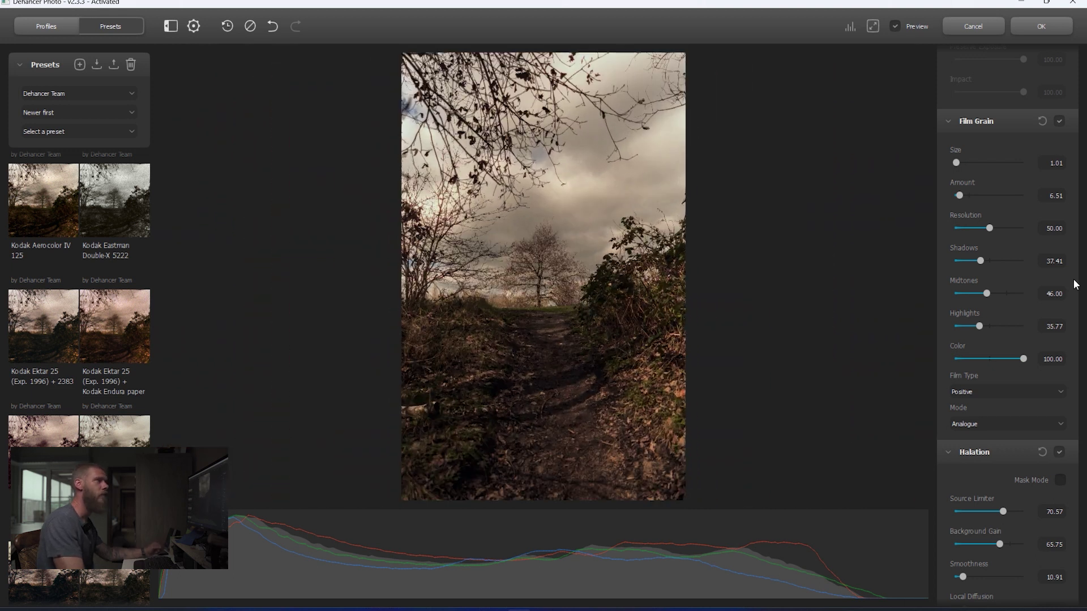
Collapse Film Grain and set the Print profile to Kodak 2383 Print Film with Target White 0.23 and Exposure -0.30.
left_click(949, 121)
scroll(959, 197, "up", 10)
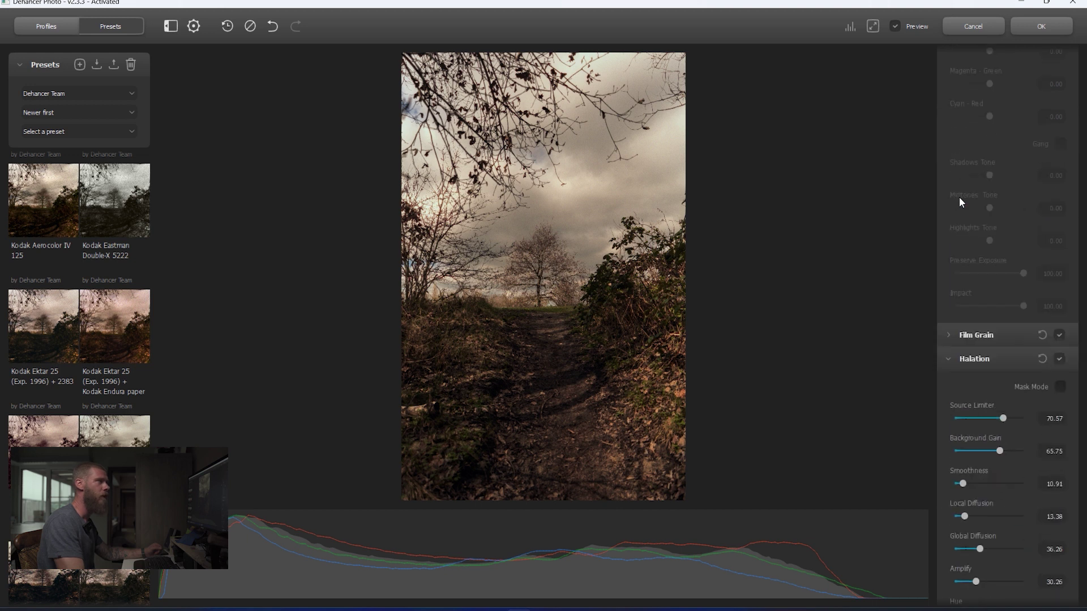
scroll(959, 197, "up", 8)
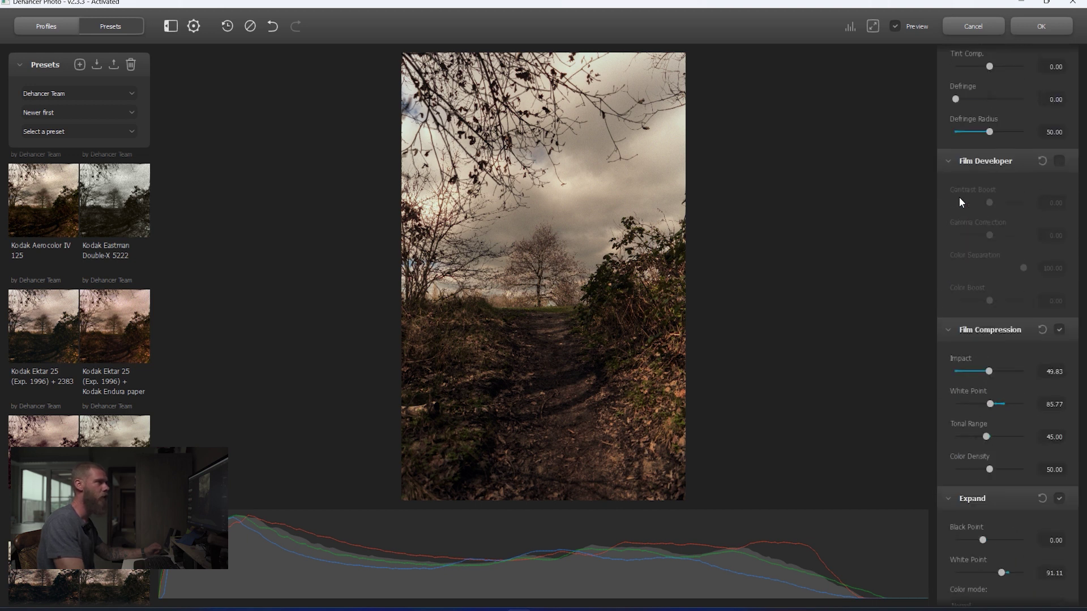
scroll(959, 197, "down", 8)
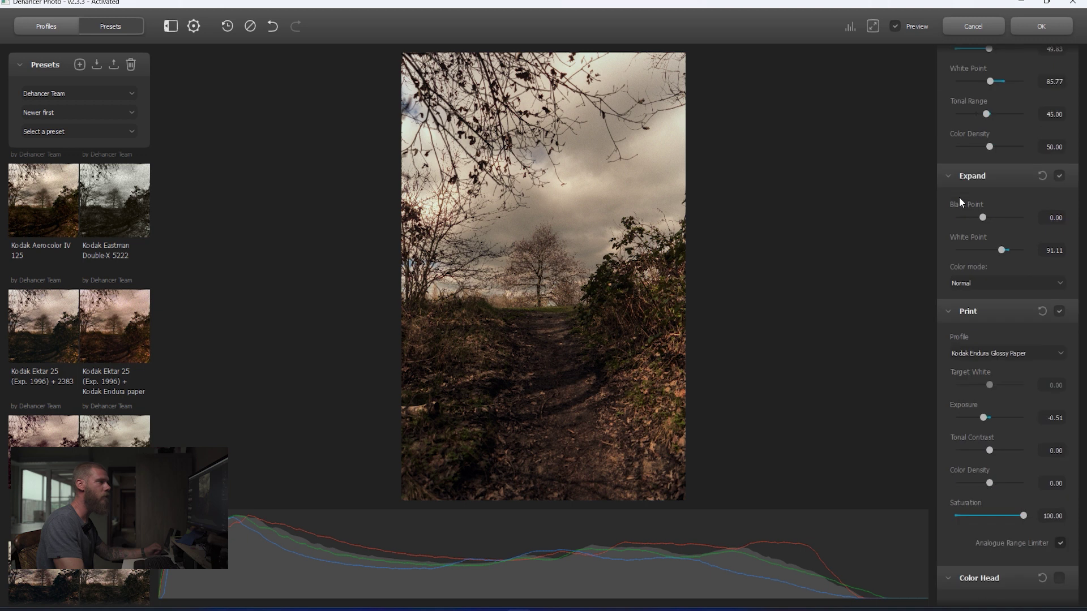
left_click(1052, 352)
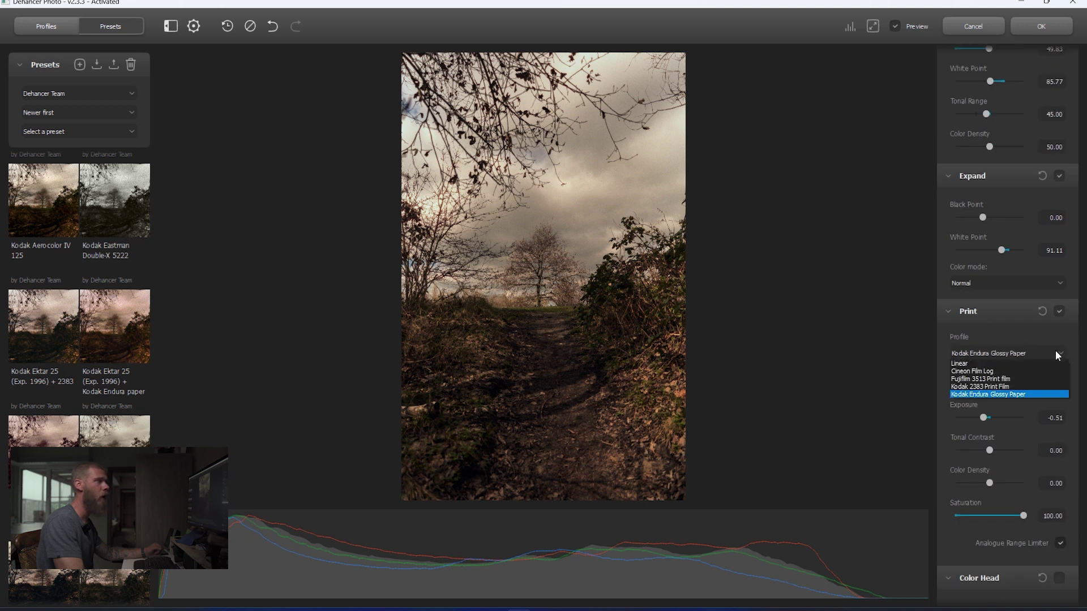
left_click(994, 388)
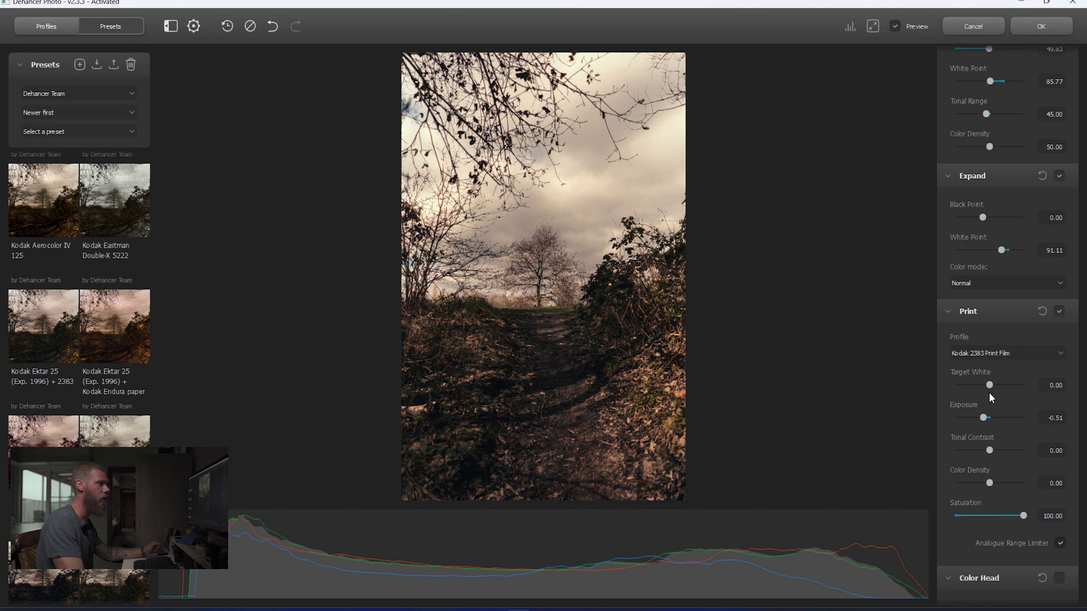
left_click_drag(988, 385, 986, 417)
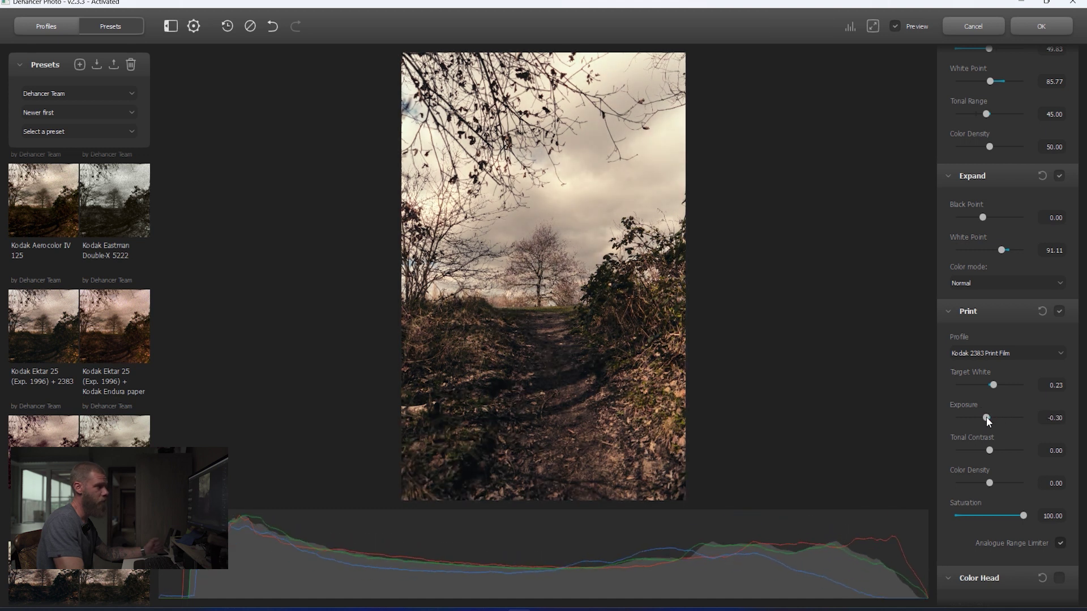
Try a Source Exposure Compensation of 0.15, return it to 0.00, and set Temperature Comp. to 1.67.
scroll(969, 321, "up", 8)
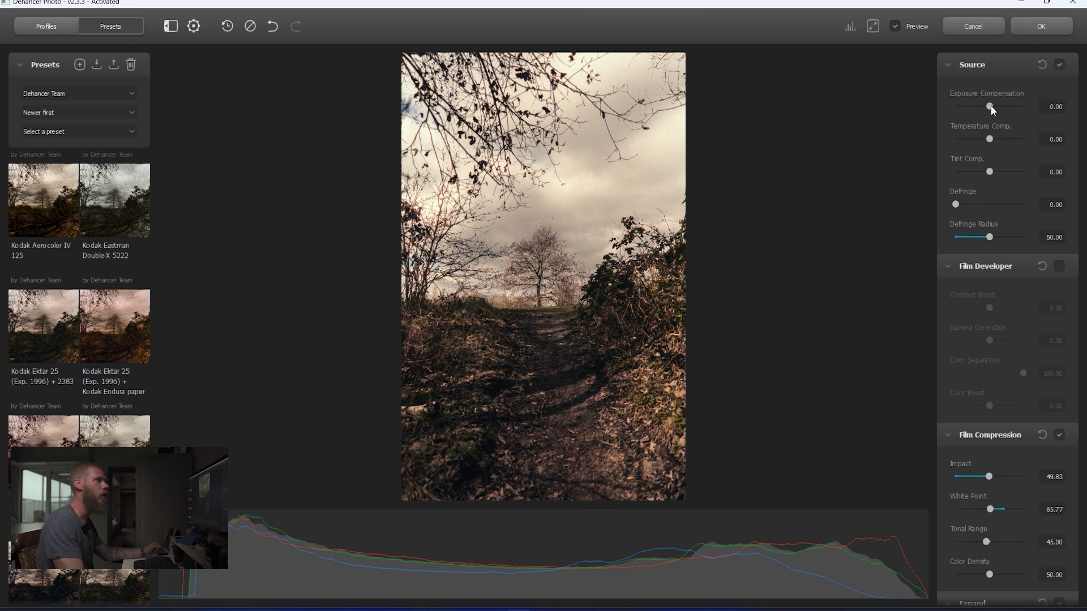
mouse_move(990, 106)
left_mouse_down()
mouse_move(976, 107)
mouse_move(990, 107)
left_mouse_up()
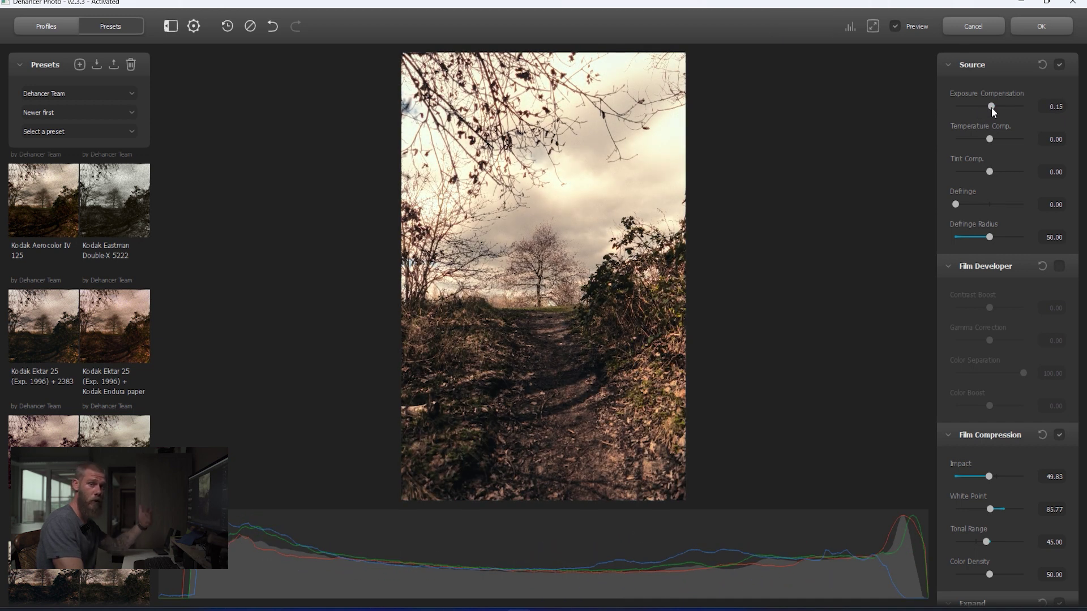
left_click_drag(991, 107, 989, 109)
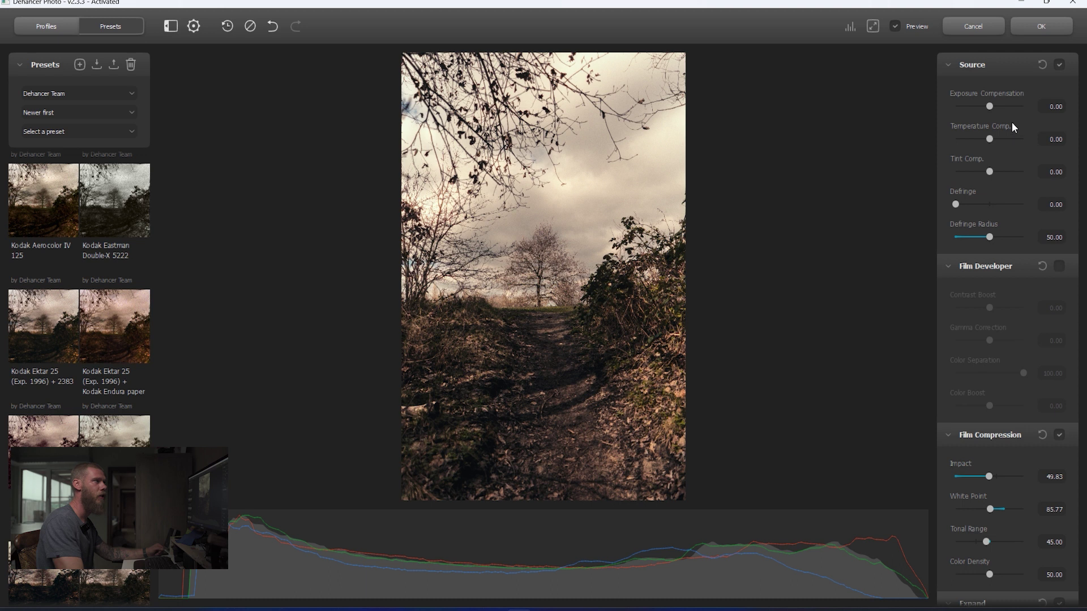
mouse_move(984, 137)
left_mouse_down()
mouse_move(974, 140)
mouse_move(1010, 140)
mouse_move(992, 142)
left_mouse_up()
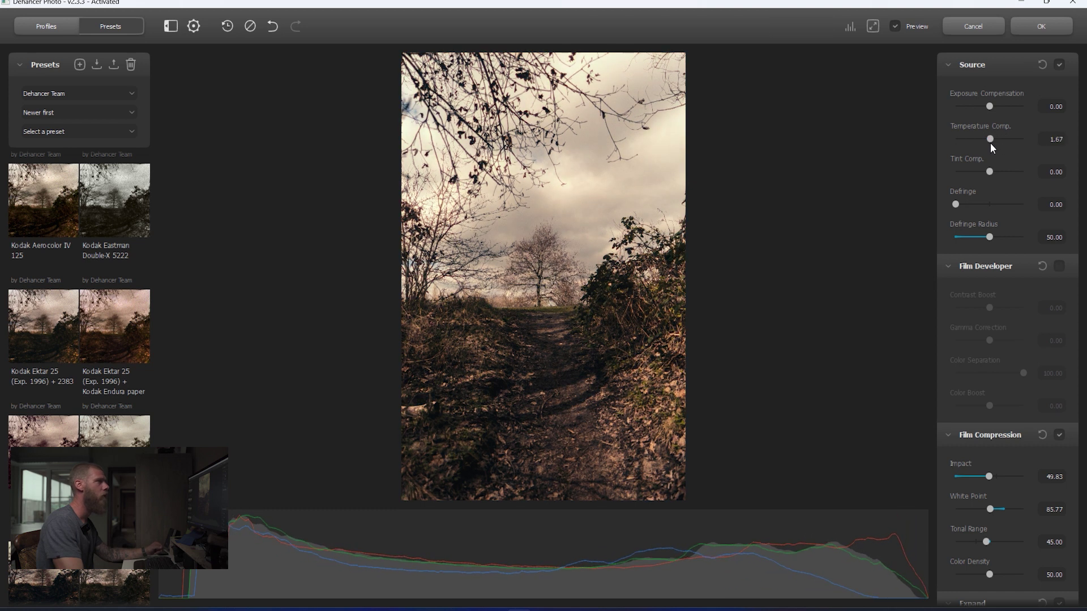
Set the Film Compression White Point to 99.00 and Tonal Range to 51.67 after trying out stronger values.
scroll(1010, 310, "down", 6)
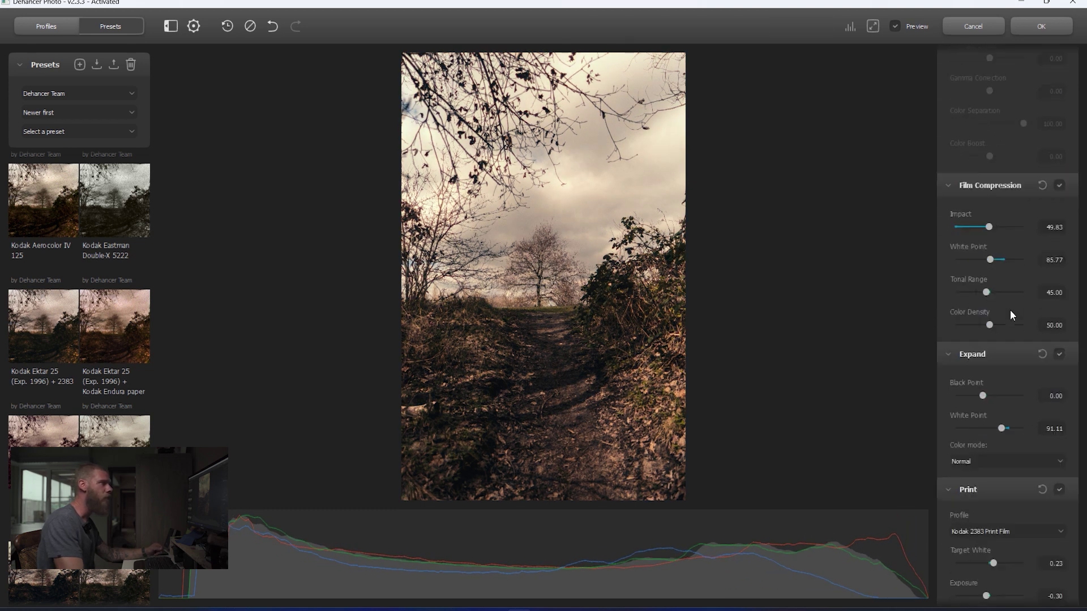
scroll(1010, 310, "up", 1)
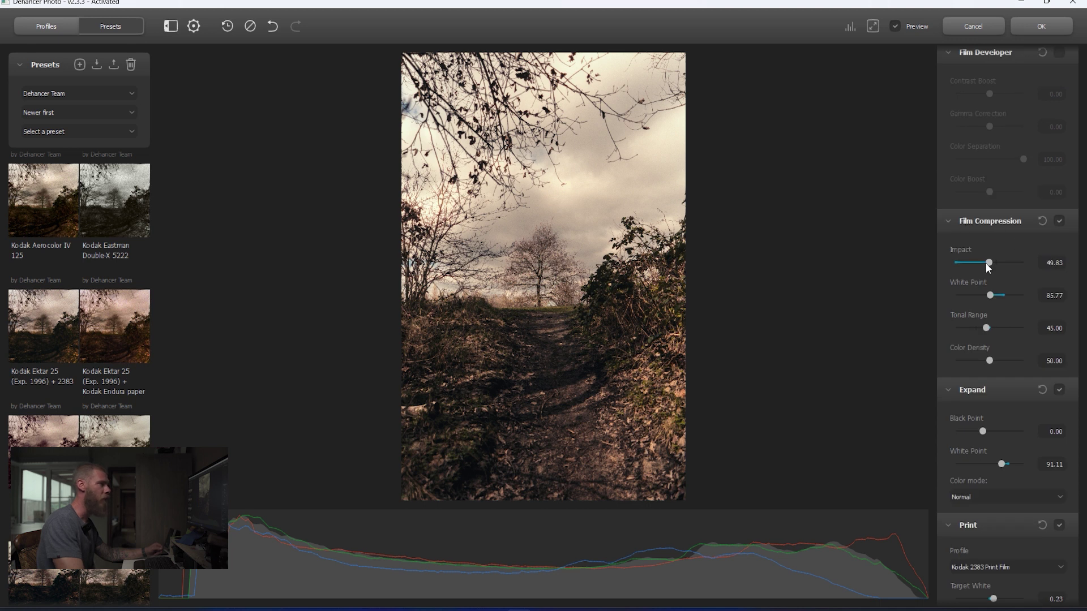
left_click_drag(980, 295, 963, 295)
left_click_drag(962, 294, 1000, 295)
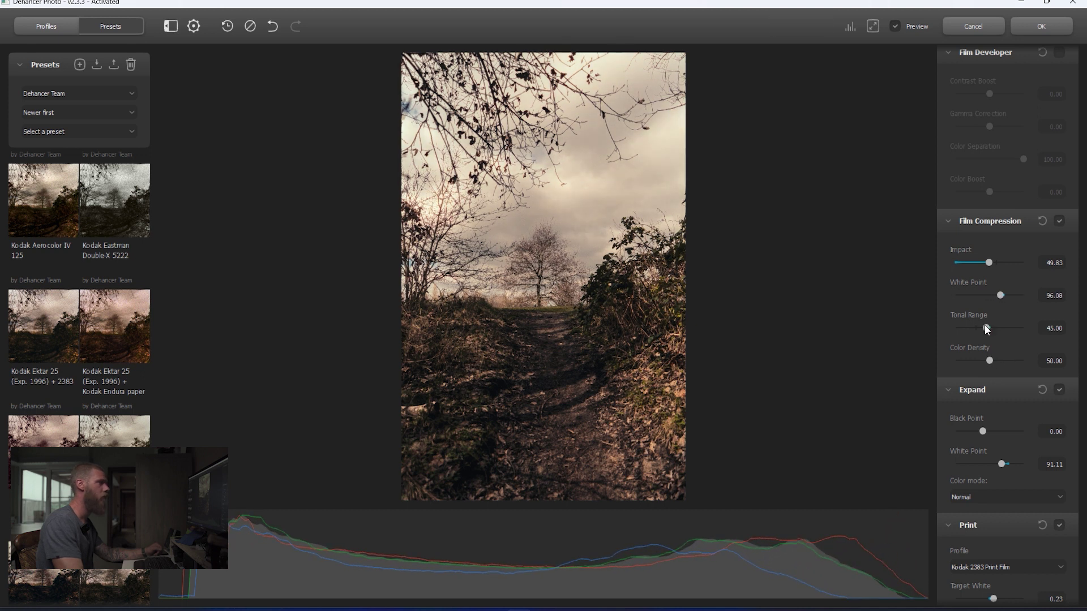
left_click_drag(987, 329, 1040, 331)
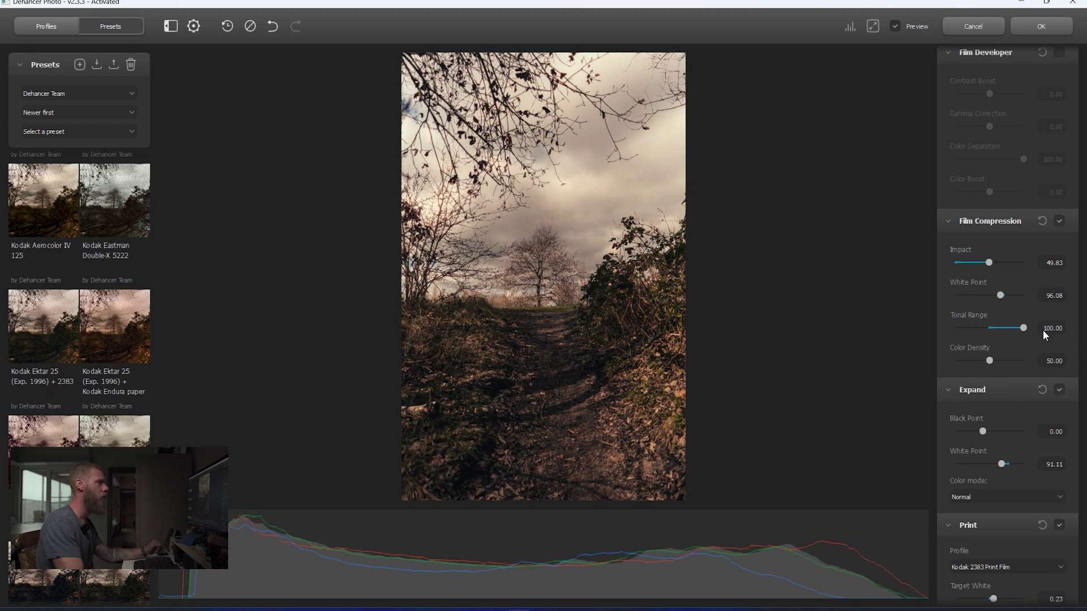
left_click_drag(1000, 295, 994, 327)
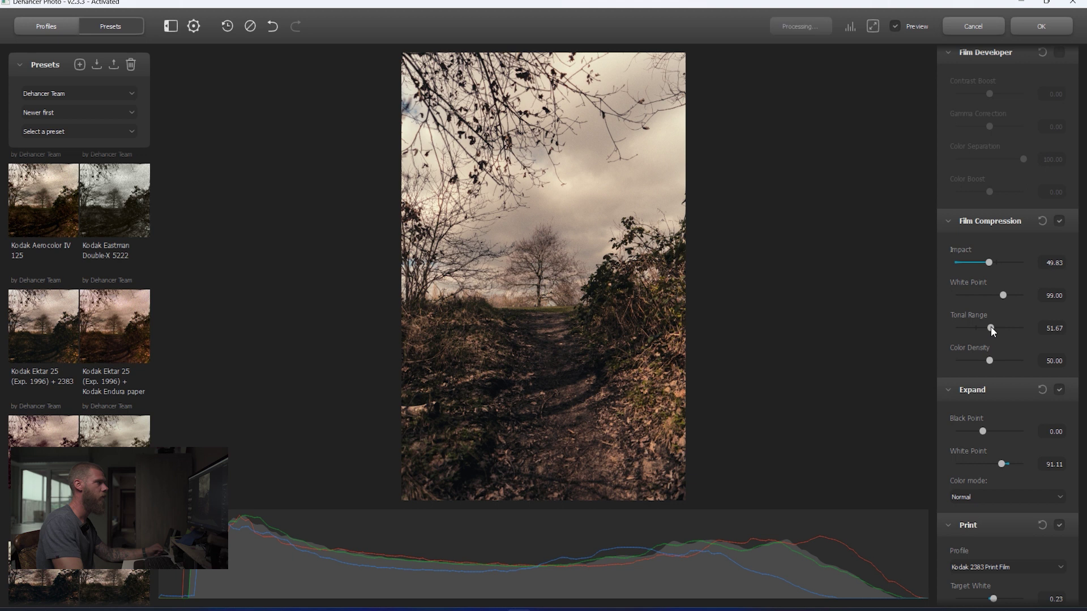
Collapse the Film Compression, Expand and Print sections.
left_click(948, 221)
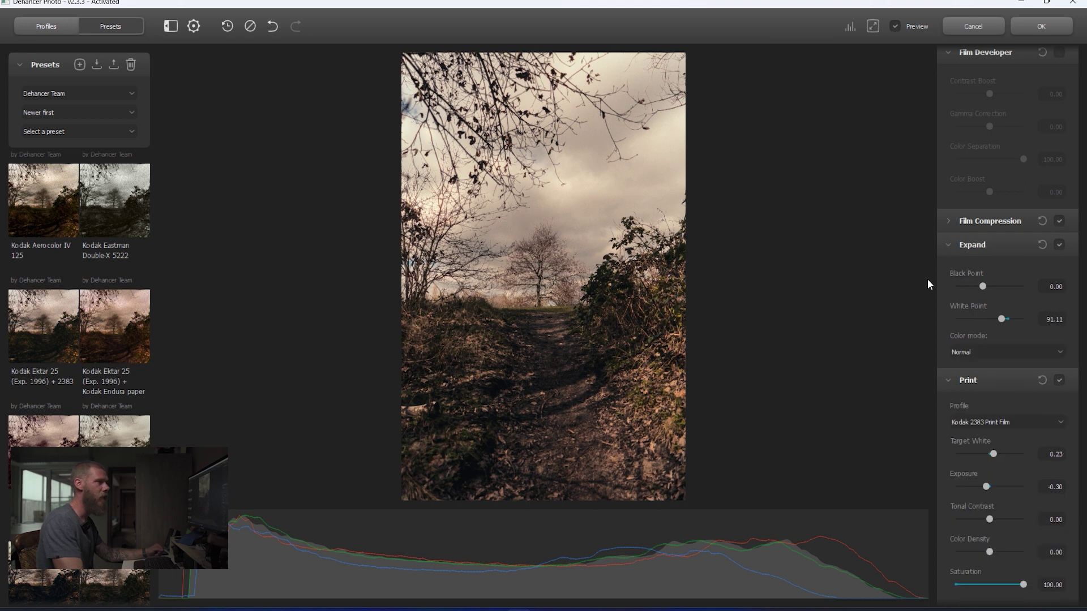
left_click(949, 245)
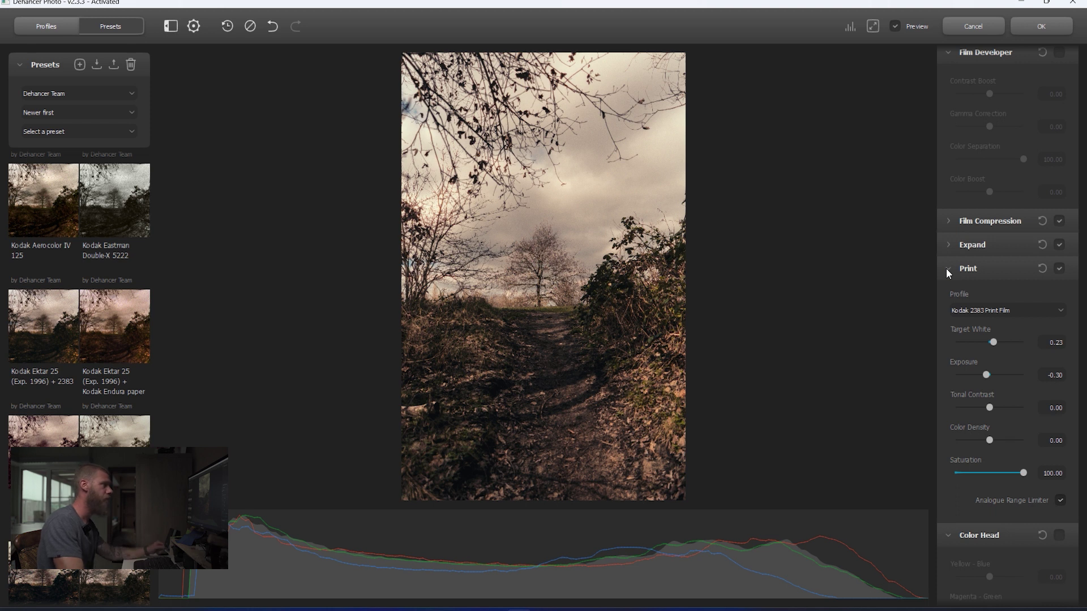
left_click(946, 270)
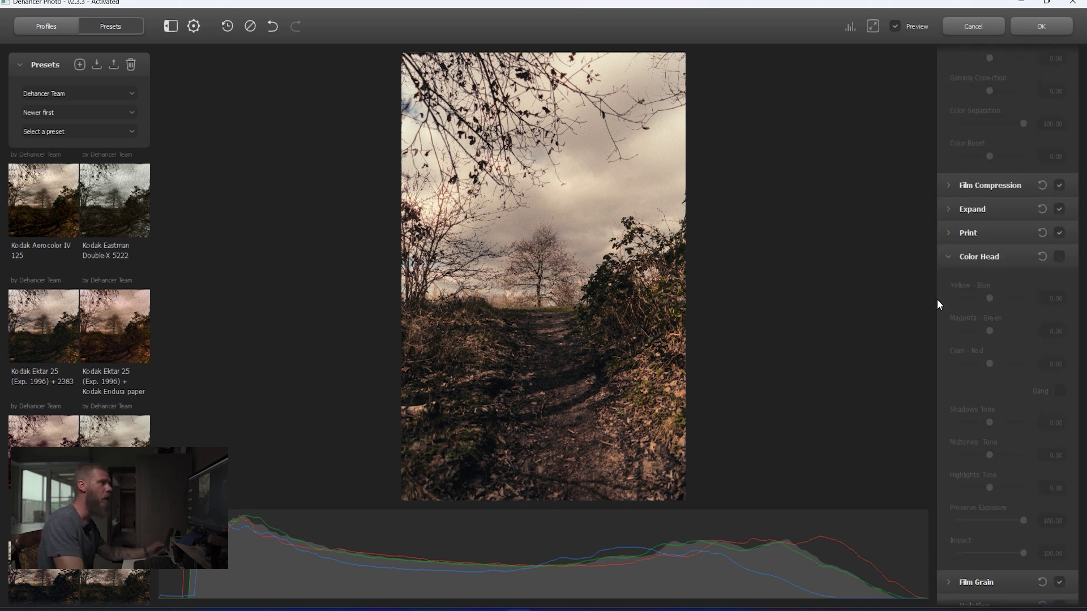
Enable Color Head with Yellow - Blue at 0.83 and Shadows Tone at 1.67, and collapse its settings.
left_click(1061, 259)
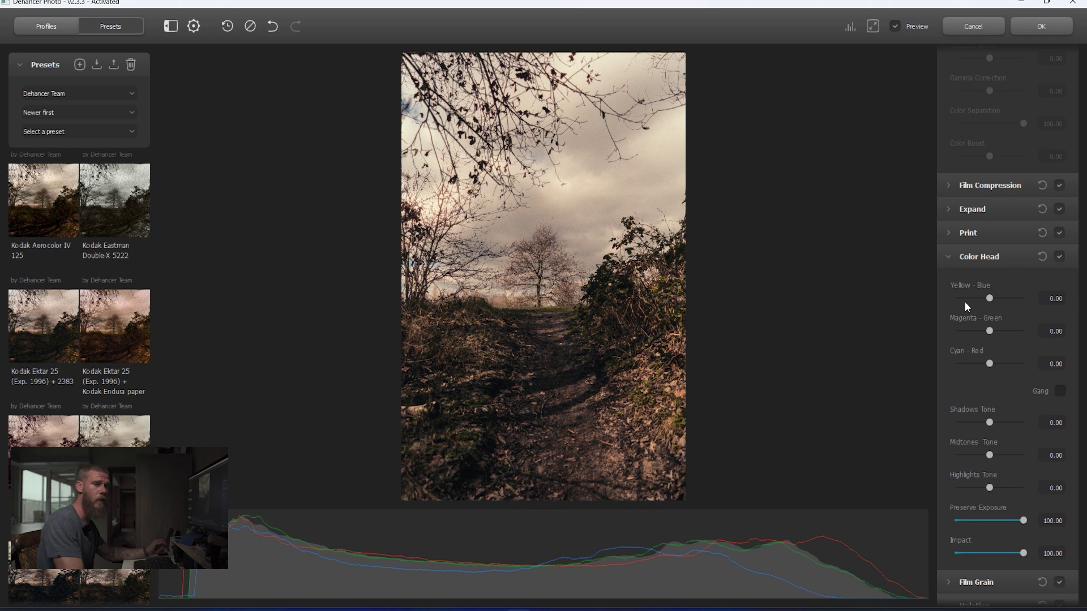
left_click_drag(988, 299, 1012, 297)
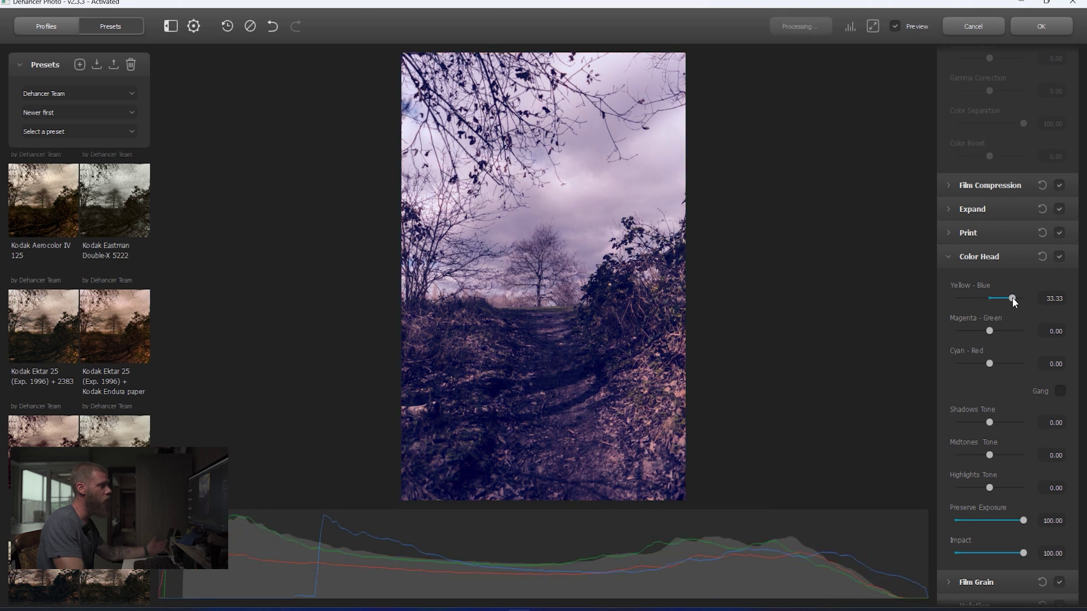
left_click_drag(1011, 297, 990, 300)
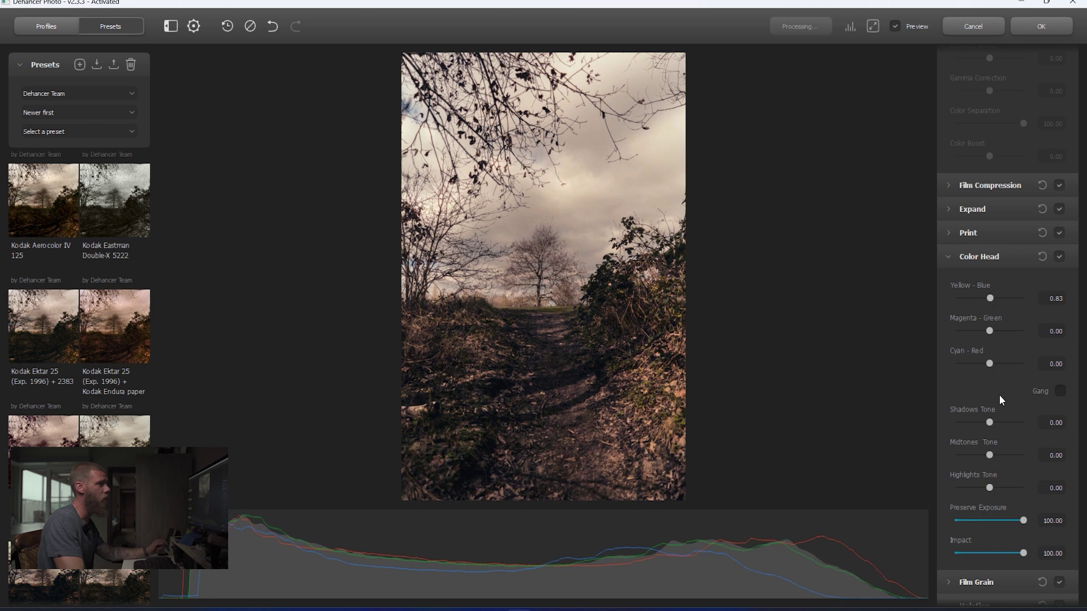
mouse_move(989, 422)
left_mouse_down()
mouse_move(1004, 421)
mouse_move(965, 421)
mouse_move(990, 419)
left_mouse_up()
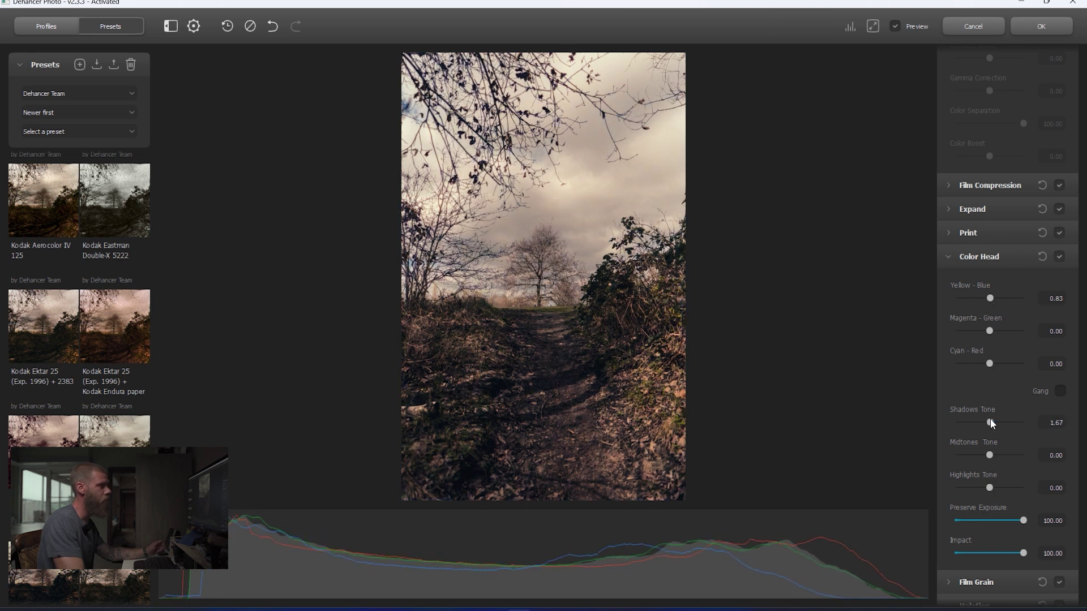
left_click(946, 257)
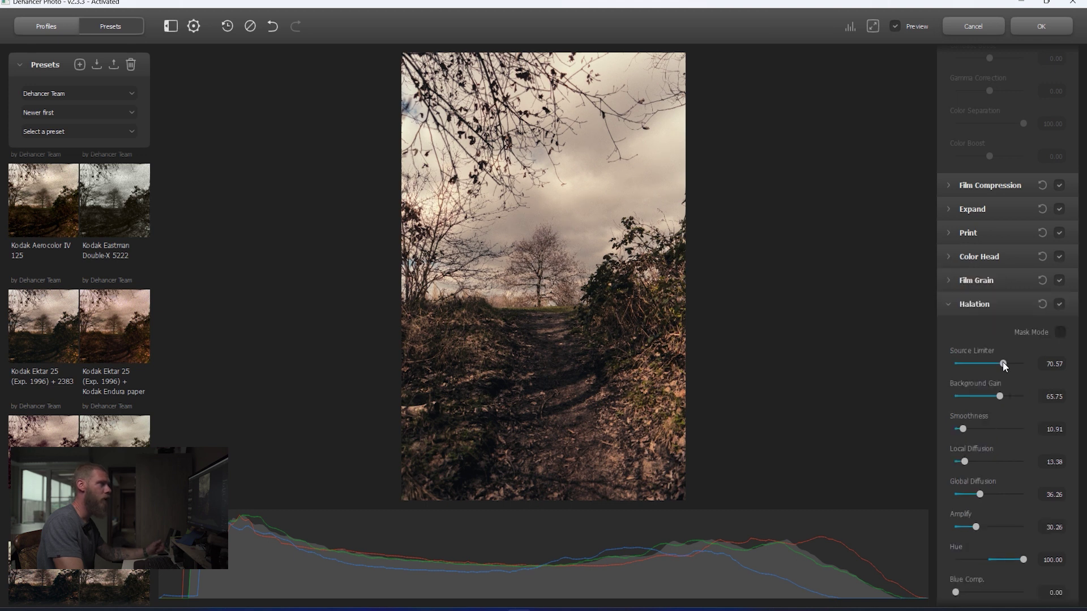
Turn the Halation effect off and back on to compare its influence on the photo.
scroll(952, 303, "down", 1)
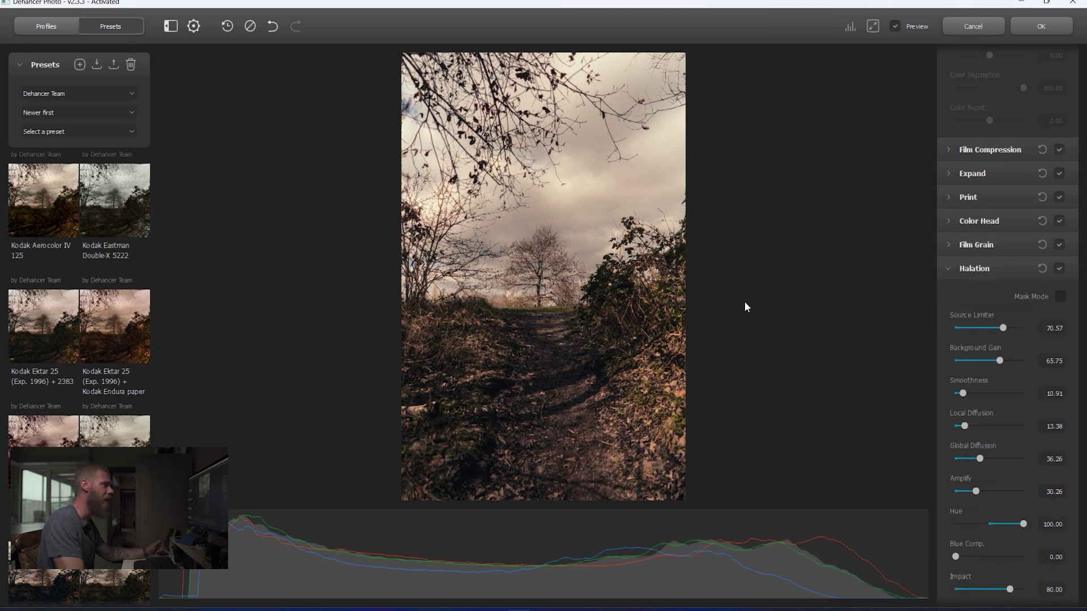
left_click(1059, 270)
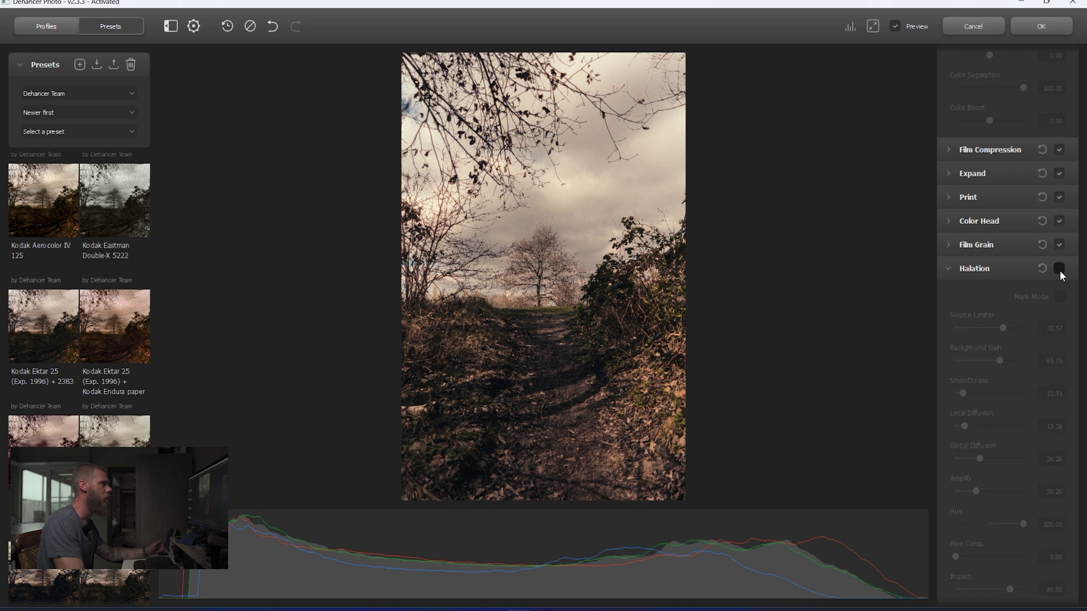
left_click(1059, 270)
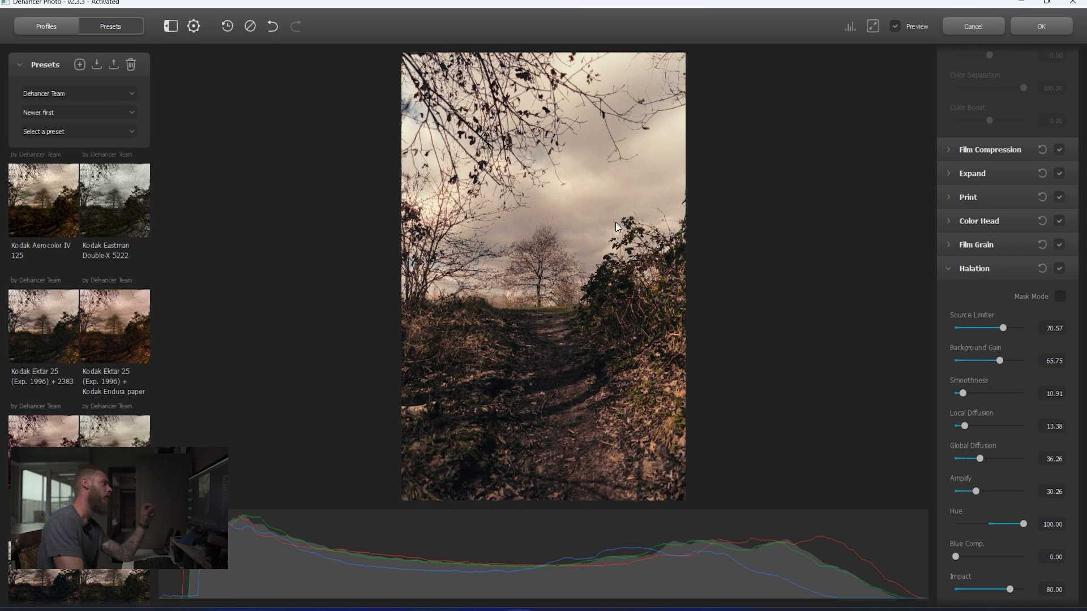
Enable Halation's Mask Mode, try a Source Limiter of 0, and set it to 76.67.
left_click(1060, 297)
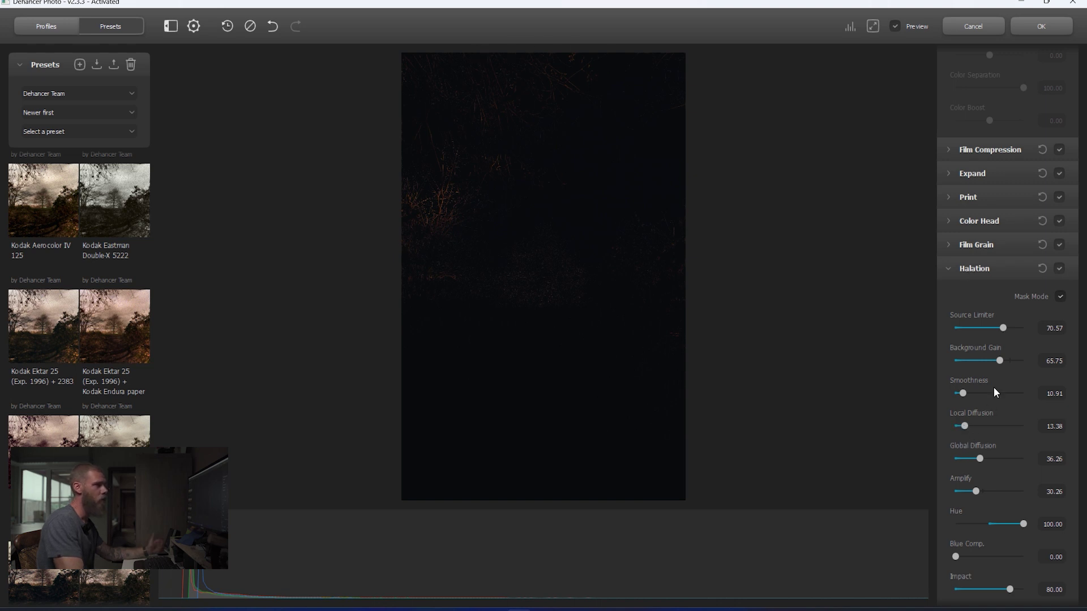
left_click_drag(1004, 329, 955, 325)
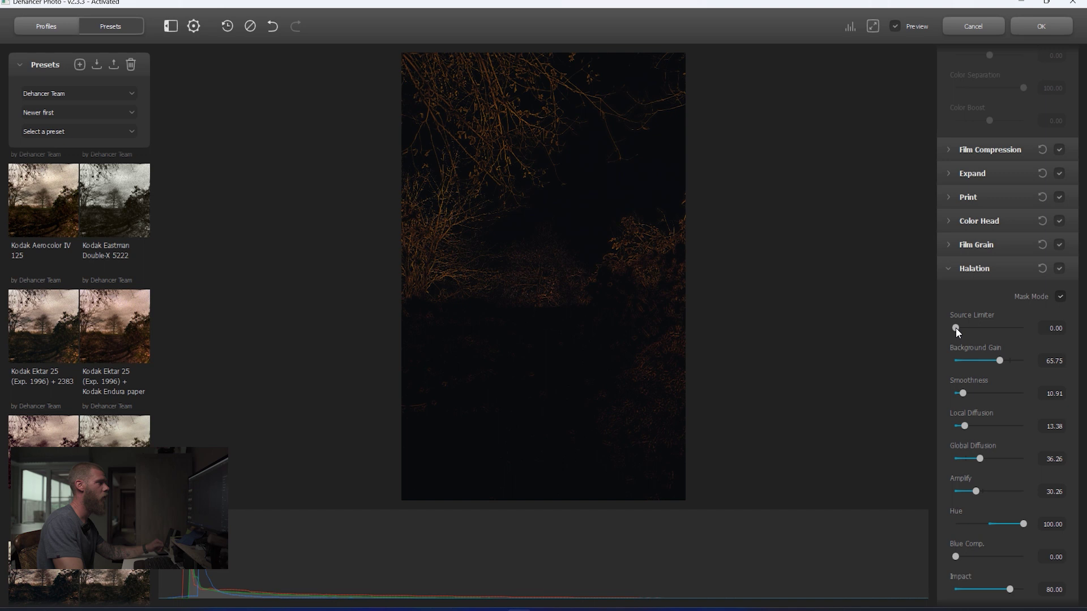
left_click_drag(956, 329, 1007, 329)
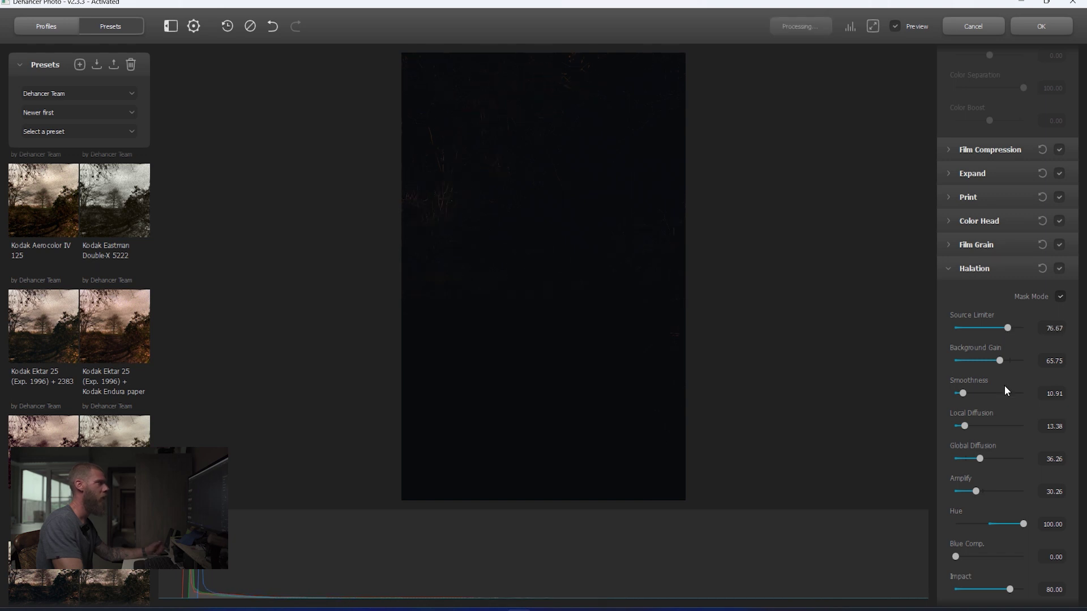
Set Halation's Local Diffusion to 31.67, Global Diffusion to 5.83 and Amplify to 15.00, and leave Mask Mode.
left_click_drag(980, 427, 1027, 486)
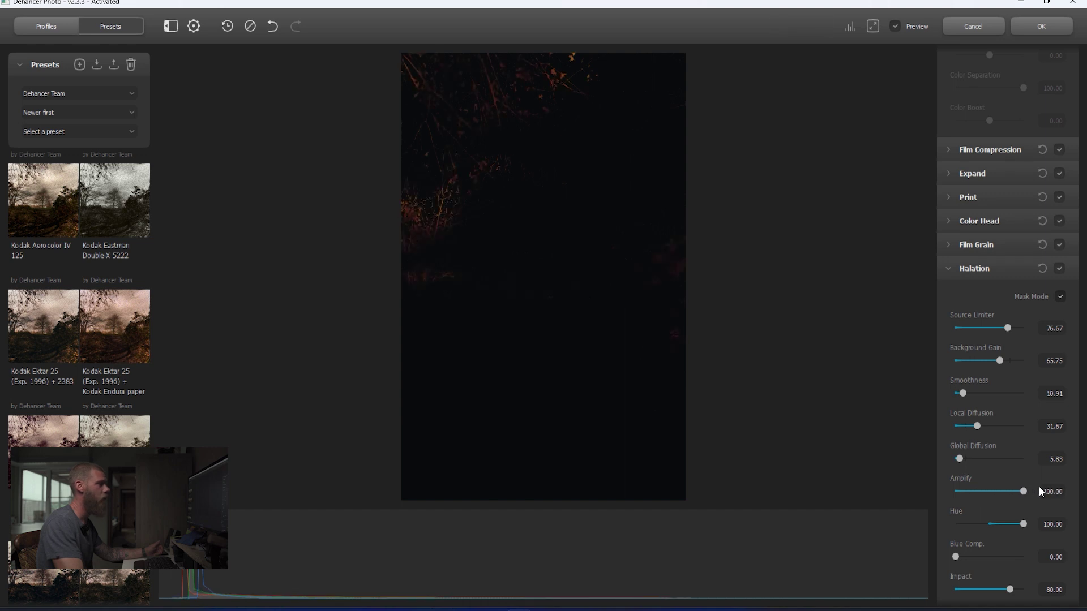
left_click_drag(1029, 490, 969, 490)
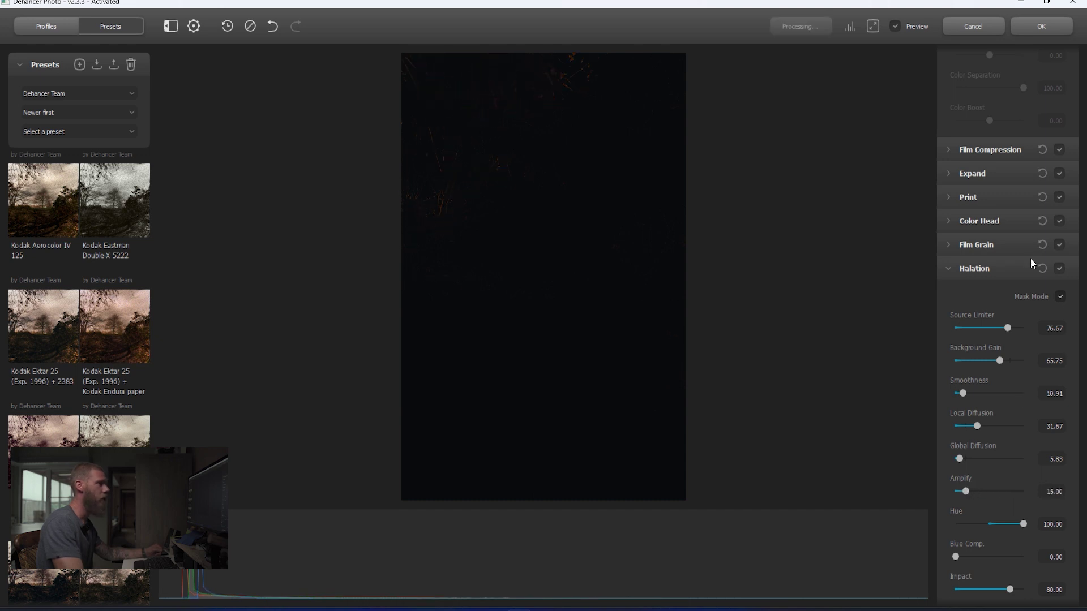
left_click(1060, 297)
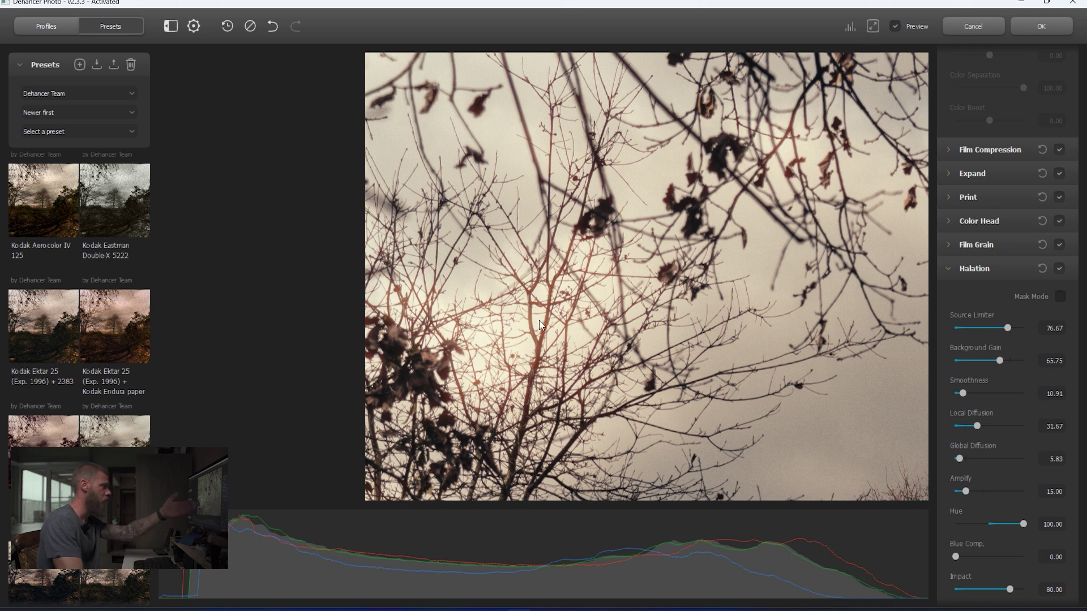
Turn Halation off and back on to compare its effect, and set its Source Limiter to 90.00.
left_click(1060, 270)
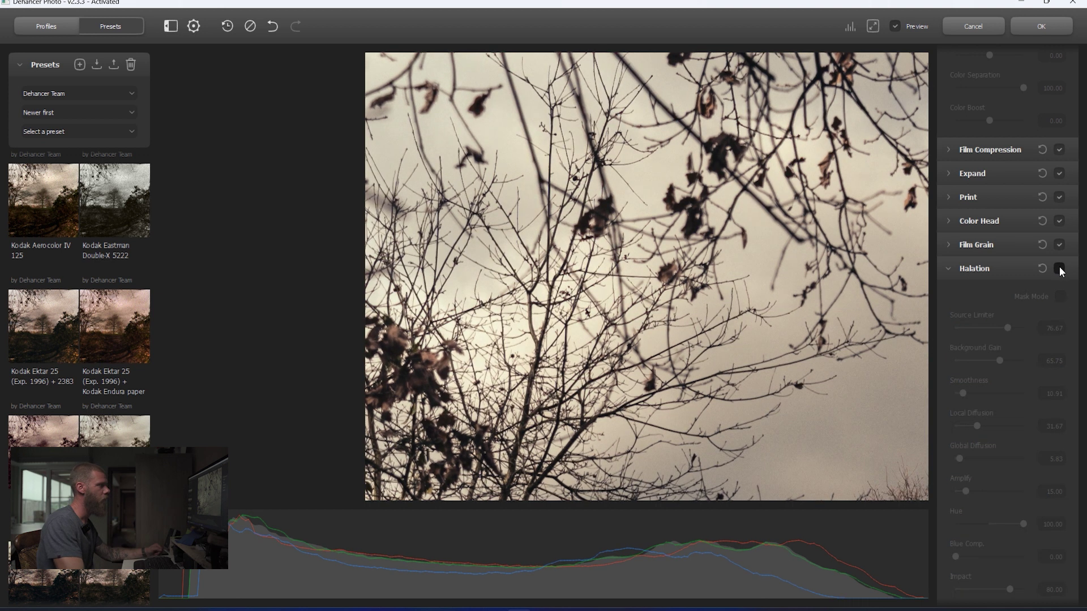
left_click(1059, 268)
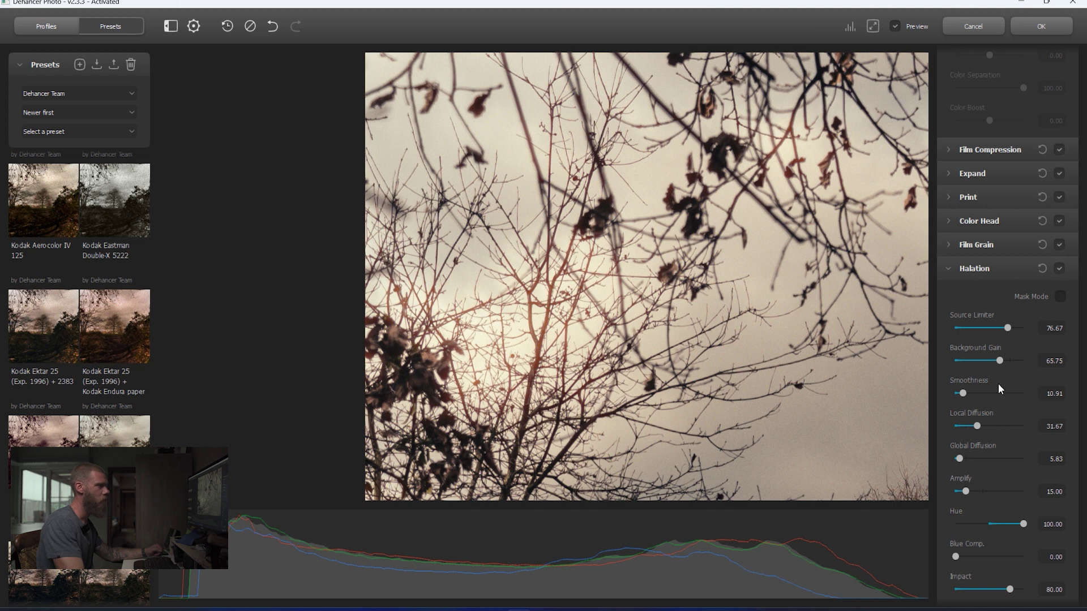
left_click_drag(1007, 327, 1017, 325)
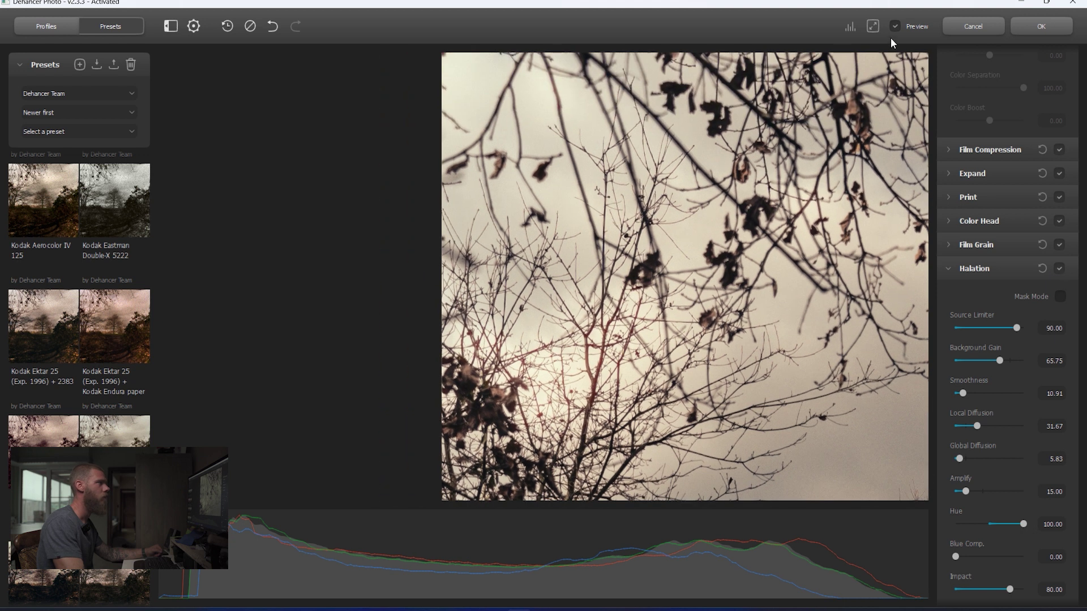
left_click(874, 28)
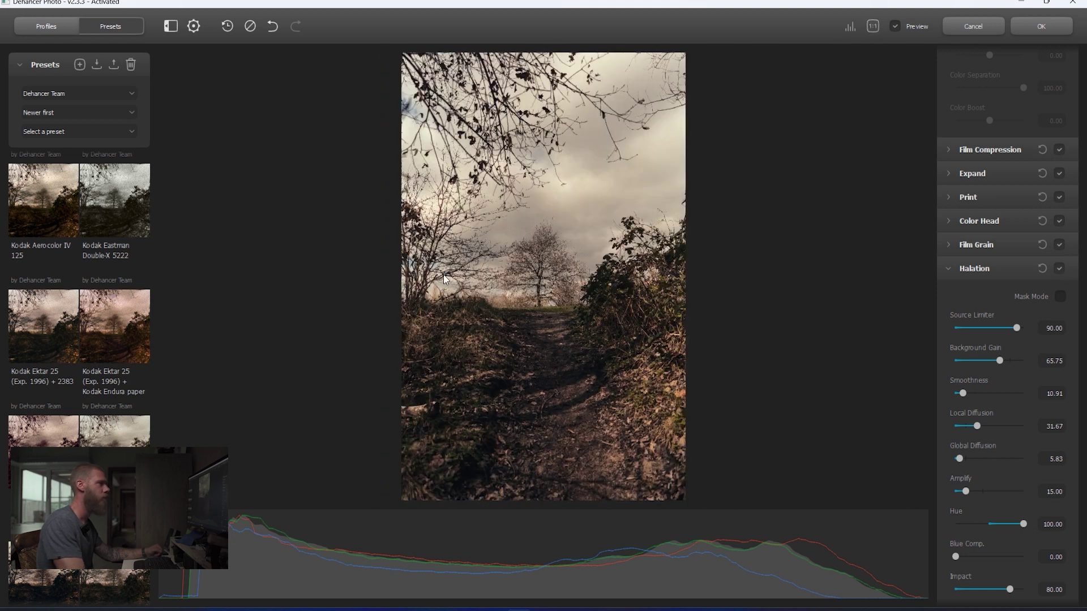
left_click(946, 269)
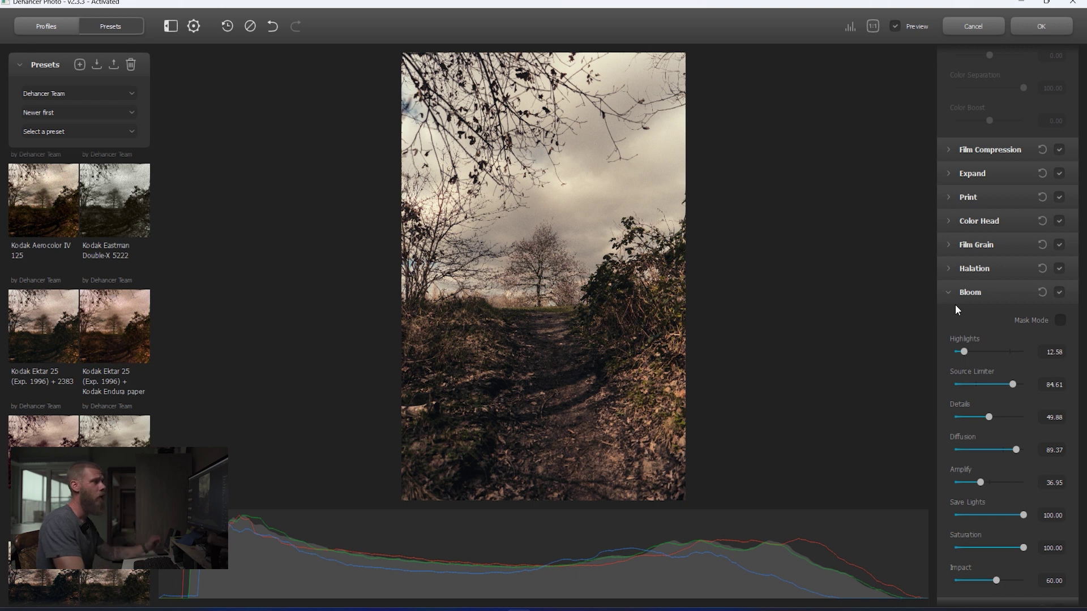
Try a Bloom Source Limiter of 0.00, turning Bloom off and on to compare its effect on the photo.
left_click(1059, 293)
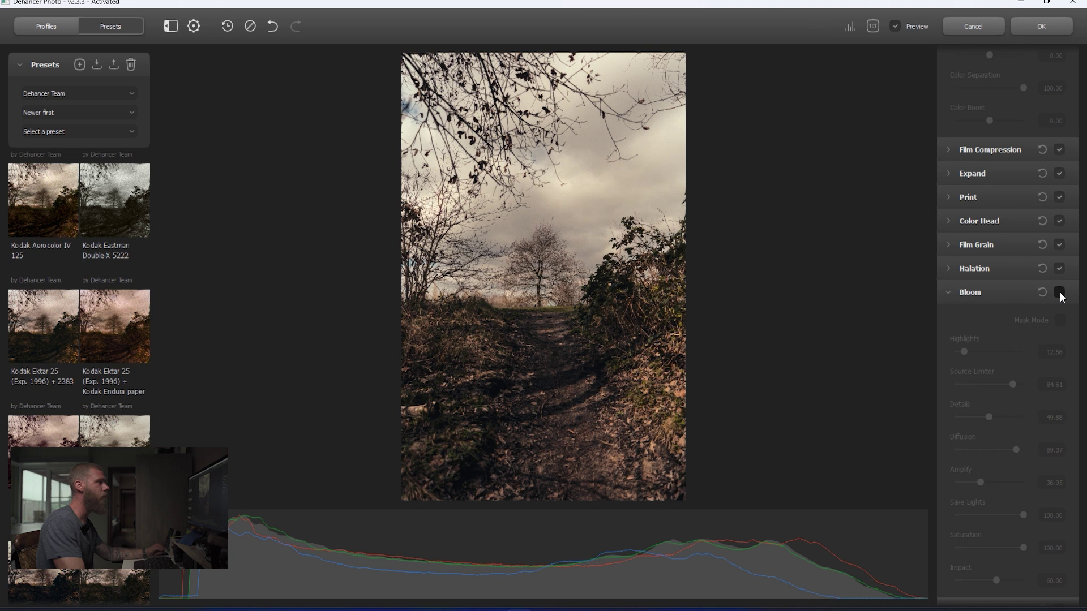
left_click(1059, 293)
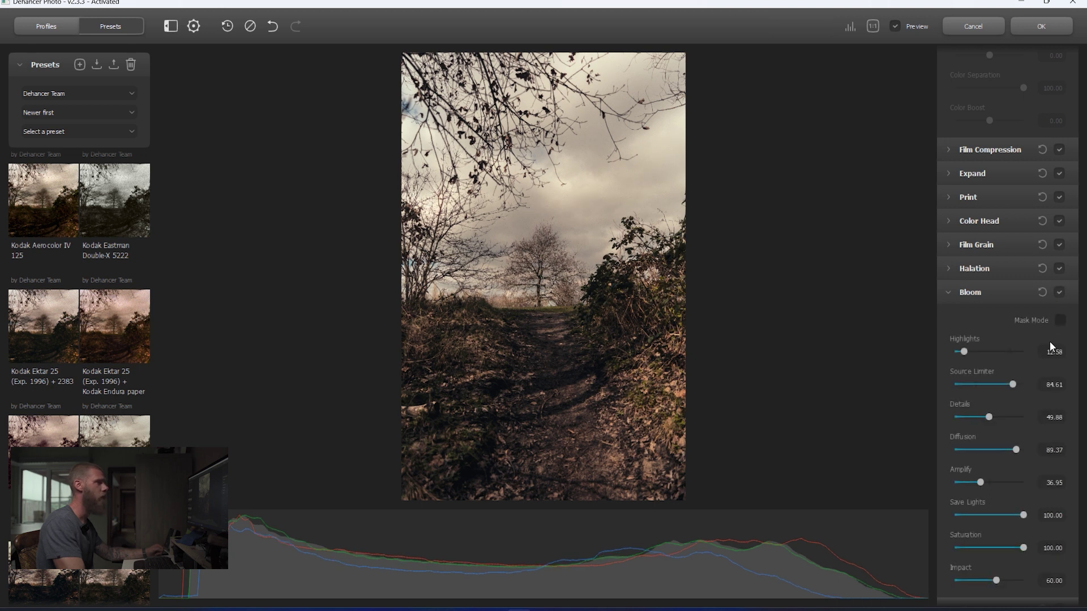
left_click_drag(1011, 383, 953, 390)
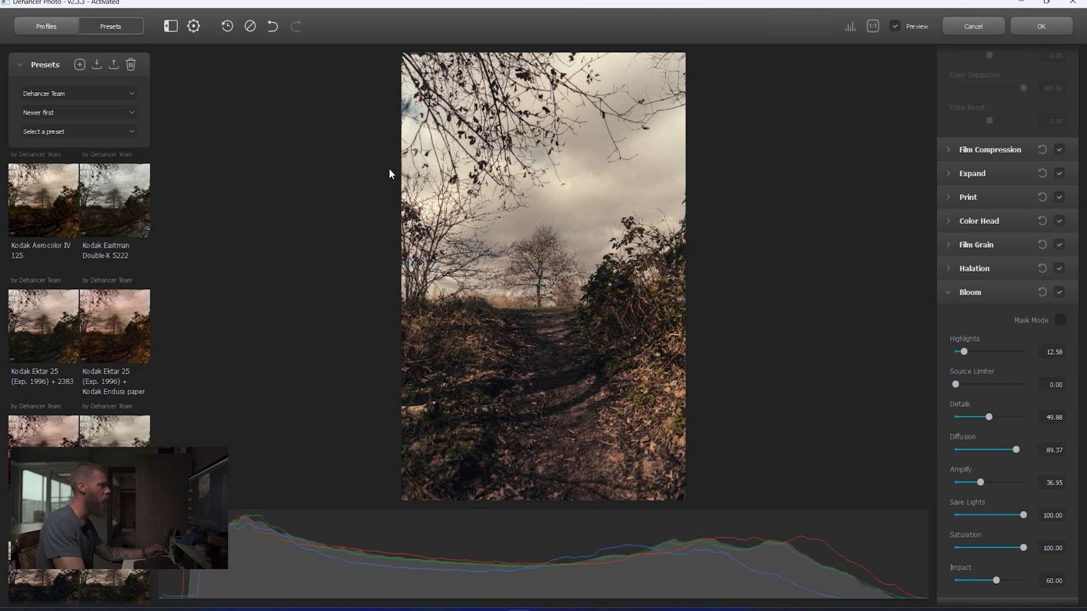
left_click(1059, 292)
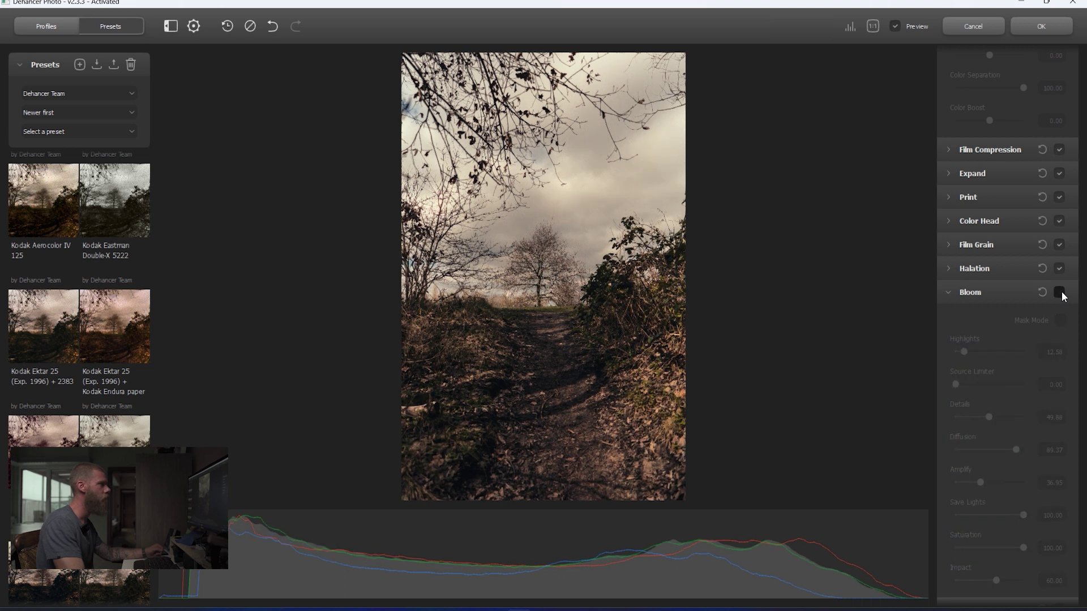
left_click(491, 292)
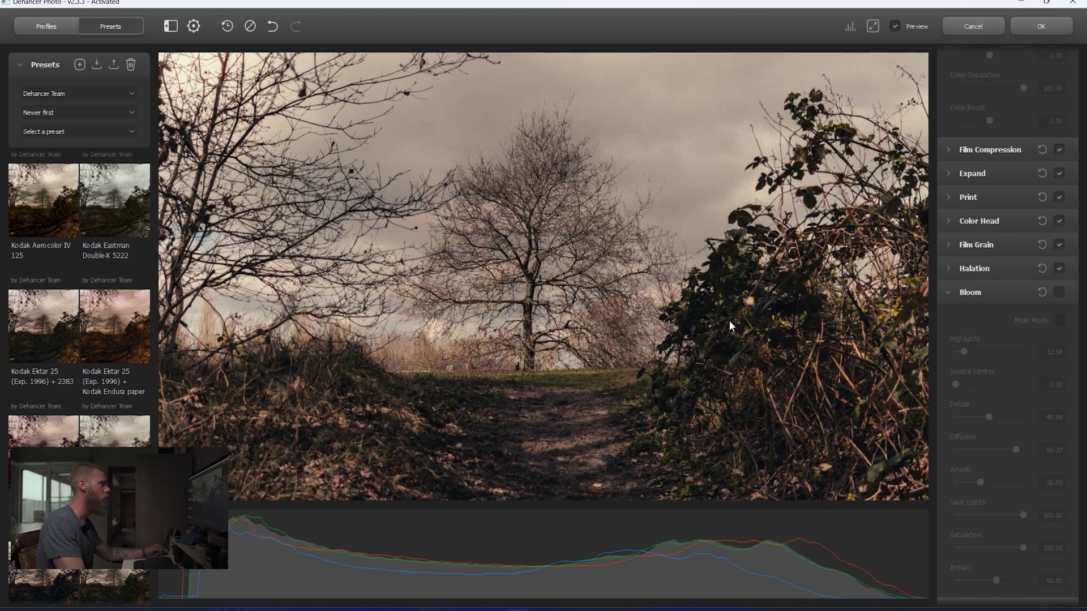
left_click(1059, 292)
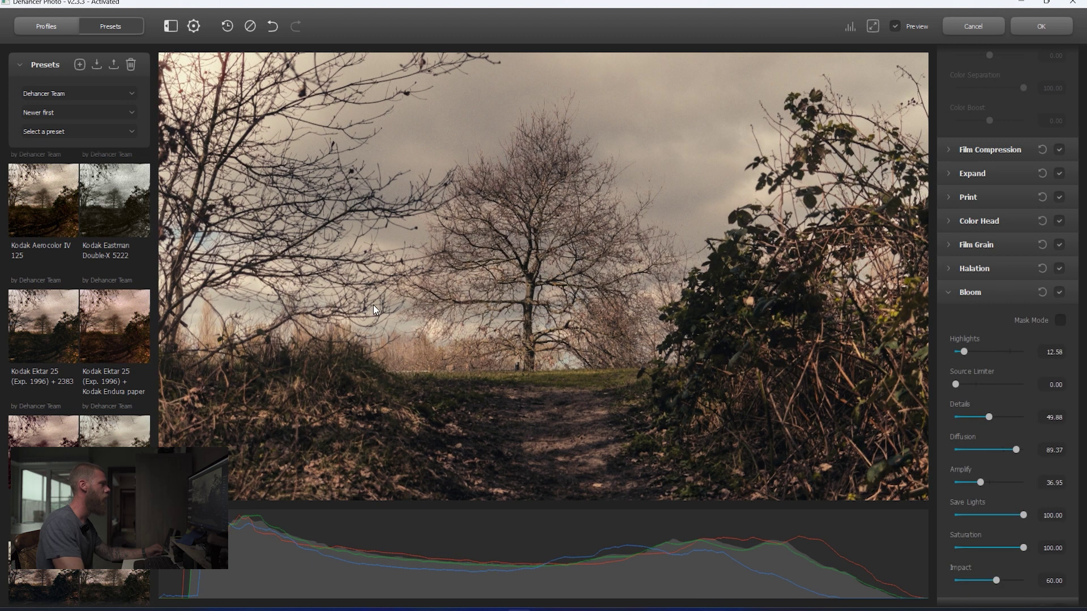
Set Bloom's Highlights to 24.17 and Source Limiter to 77.50, then compare the photo with and without Bloom.
left_click_drag(964, 351, 1007, 384)
left_click(1058, 292)
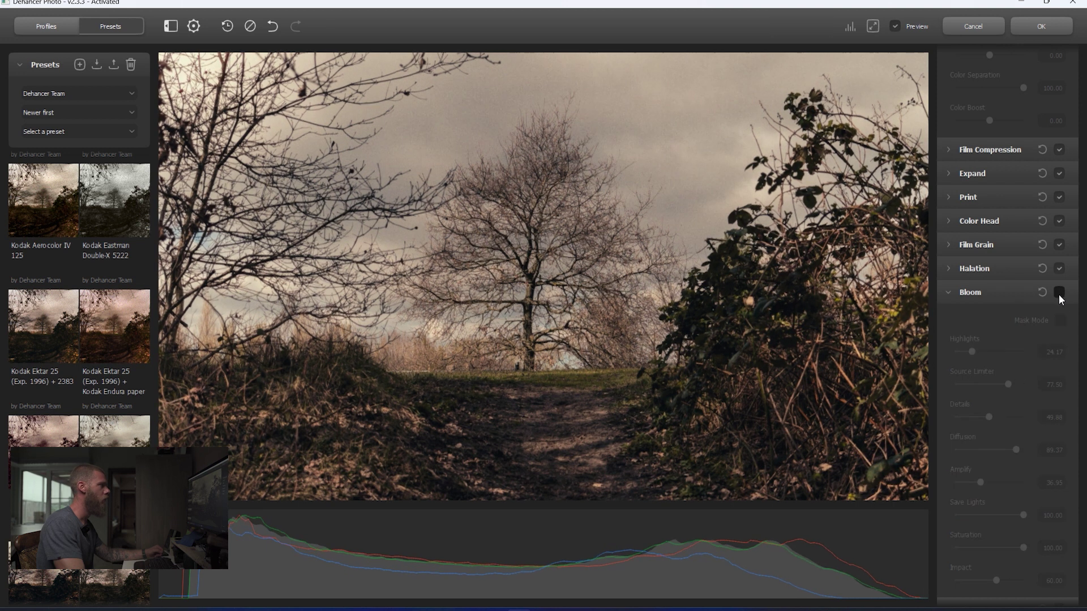
left_click(1059, 292)
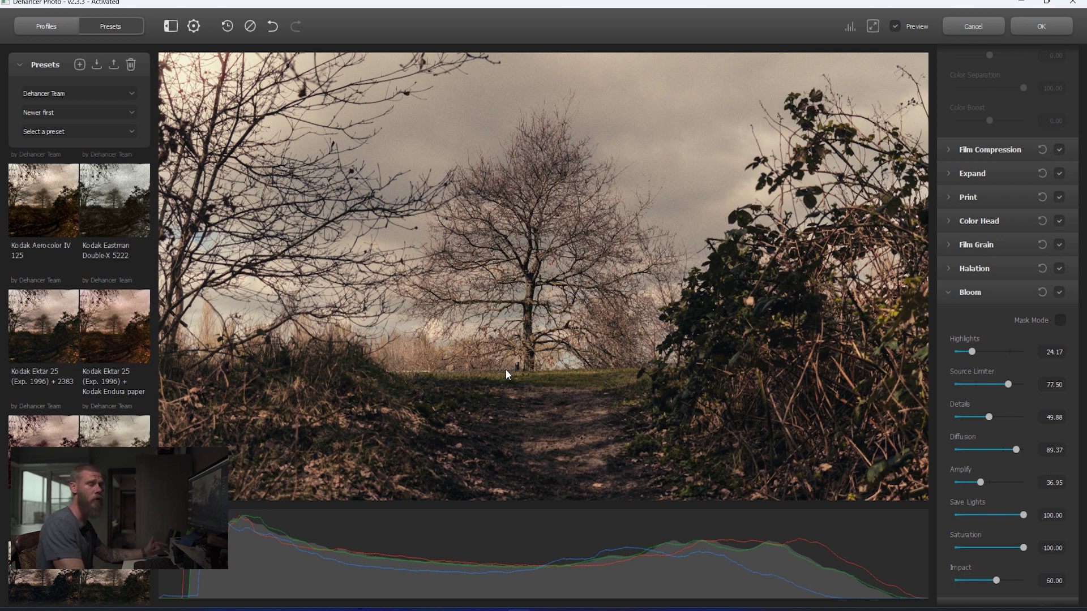
scroll(511, 350, "down", 5)
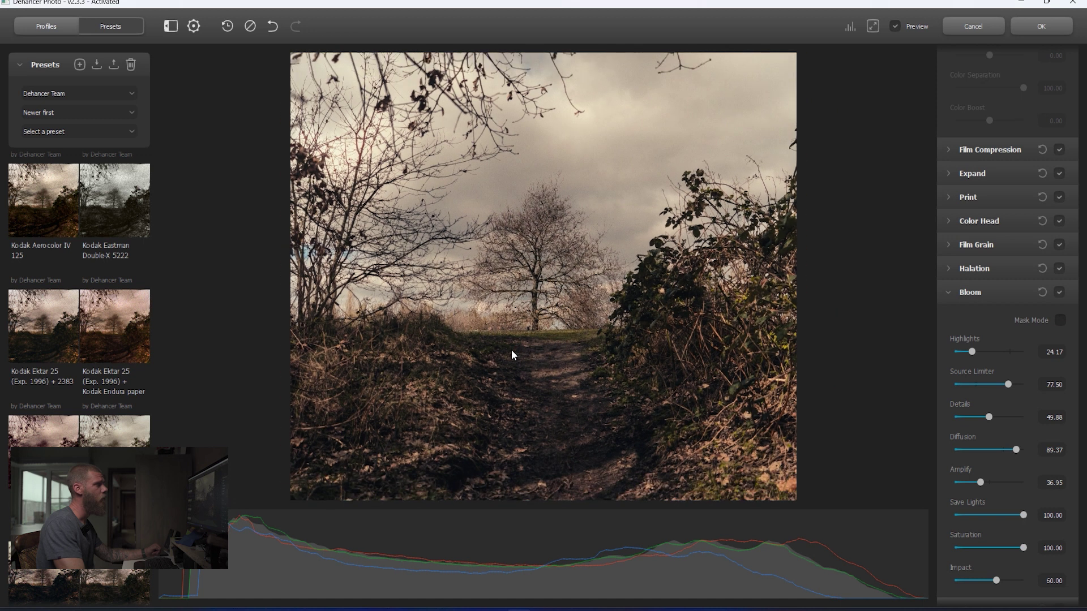
scroll(511, 350, "down", 2)
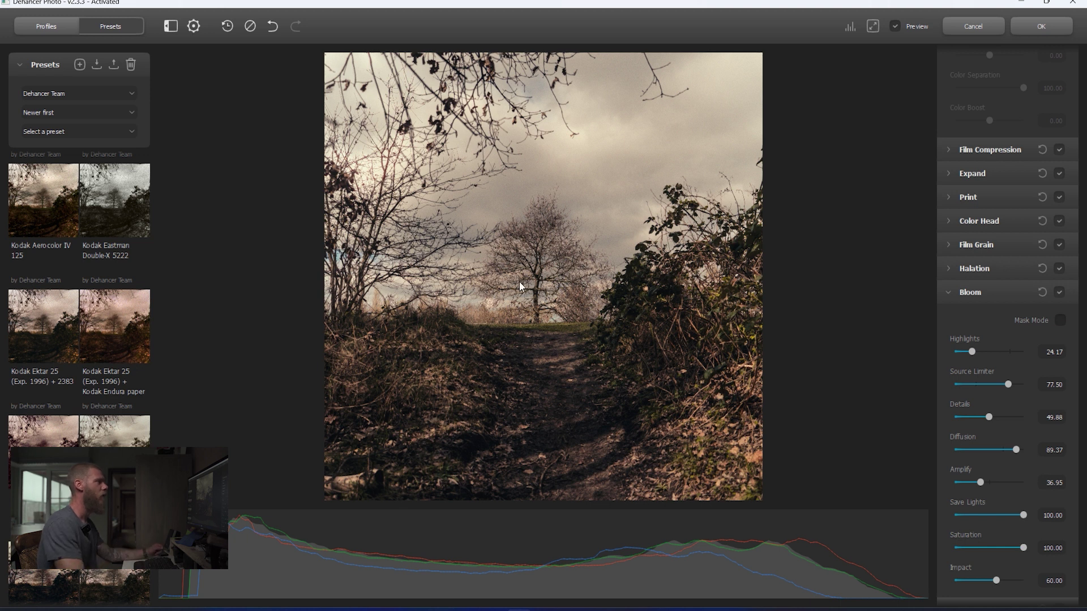
scroll(518, 281, "down", 2)
left_click(960, 291)
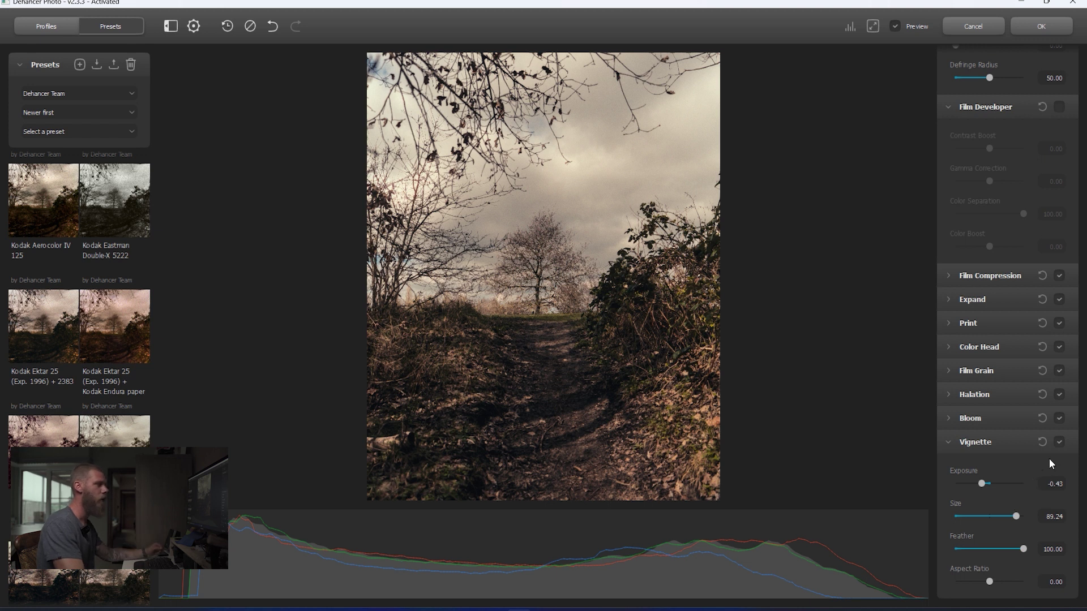
Compare the photo with and without the Vignette, keep it enabled, and apply the edits back to Lightroom.
left_click(1059, 442)
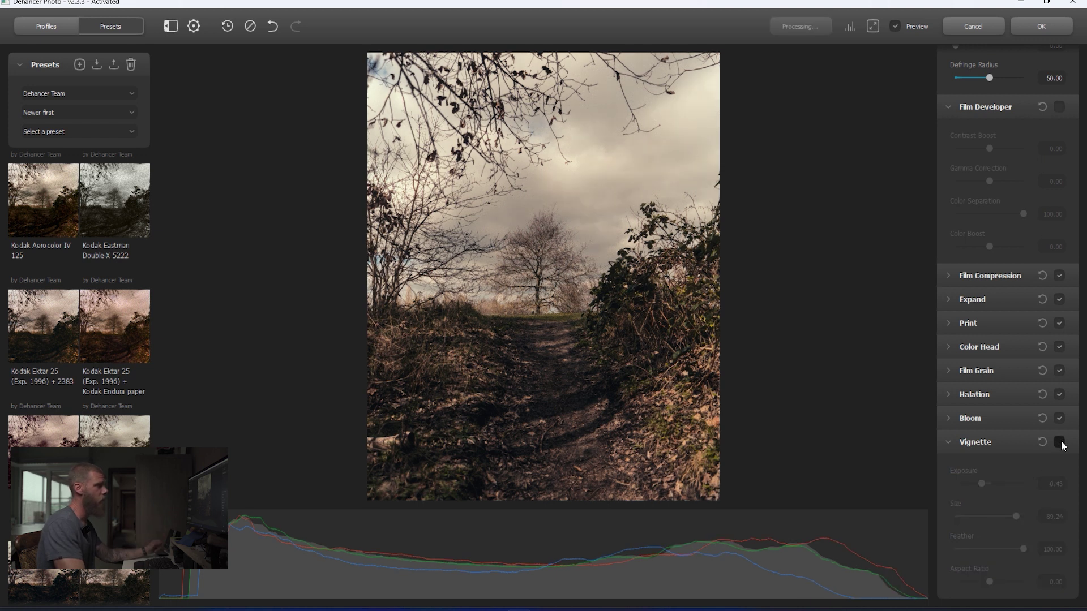
left_click(1059, 442)
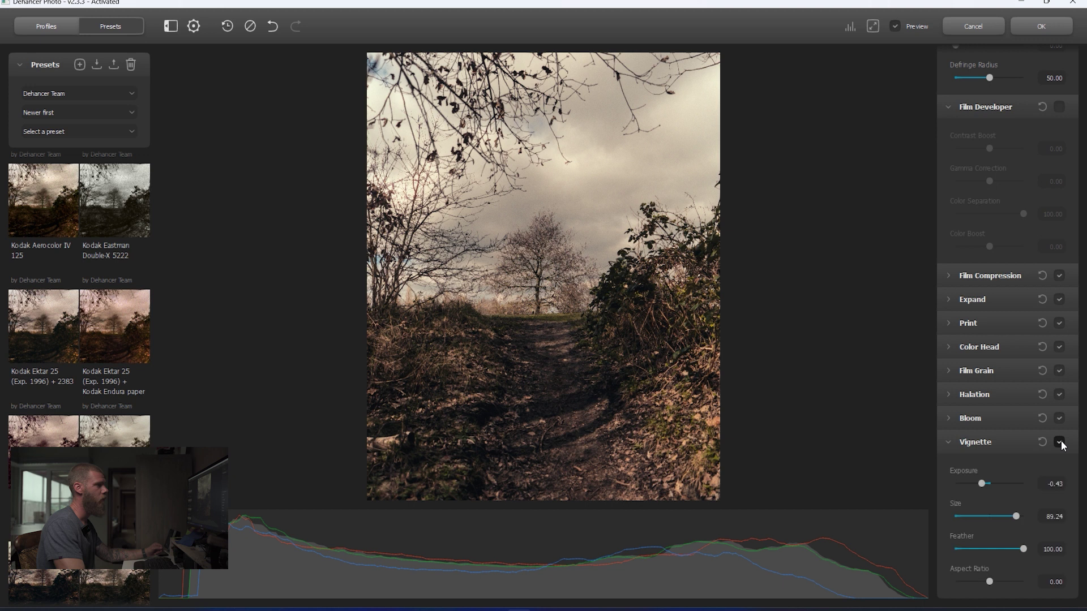
left_click(948, 442)
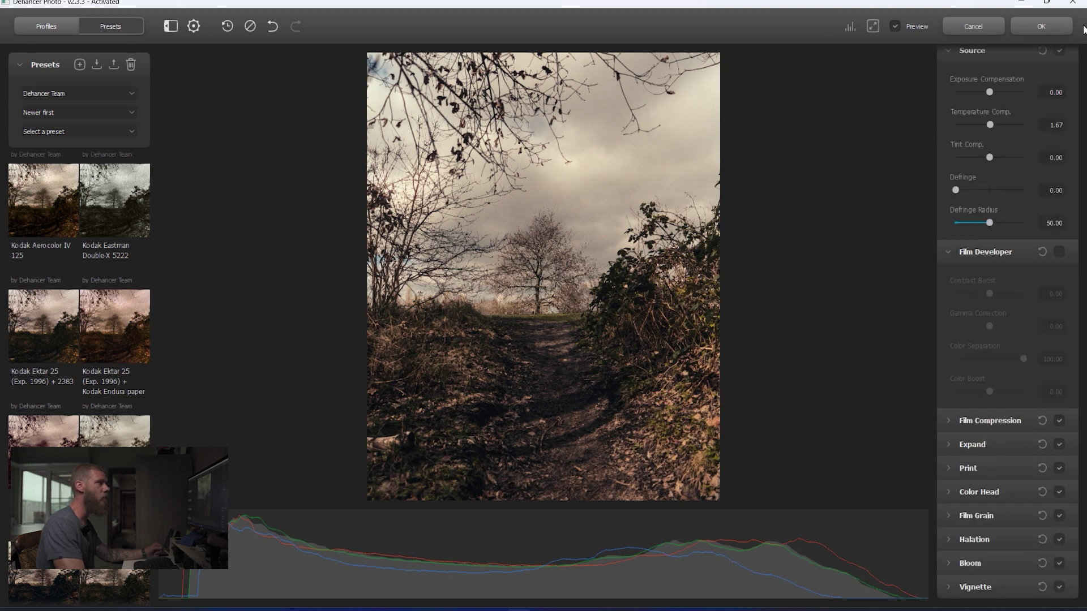
left_click(1038, 25)
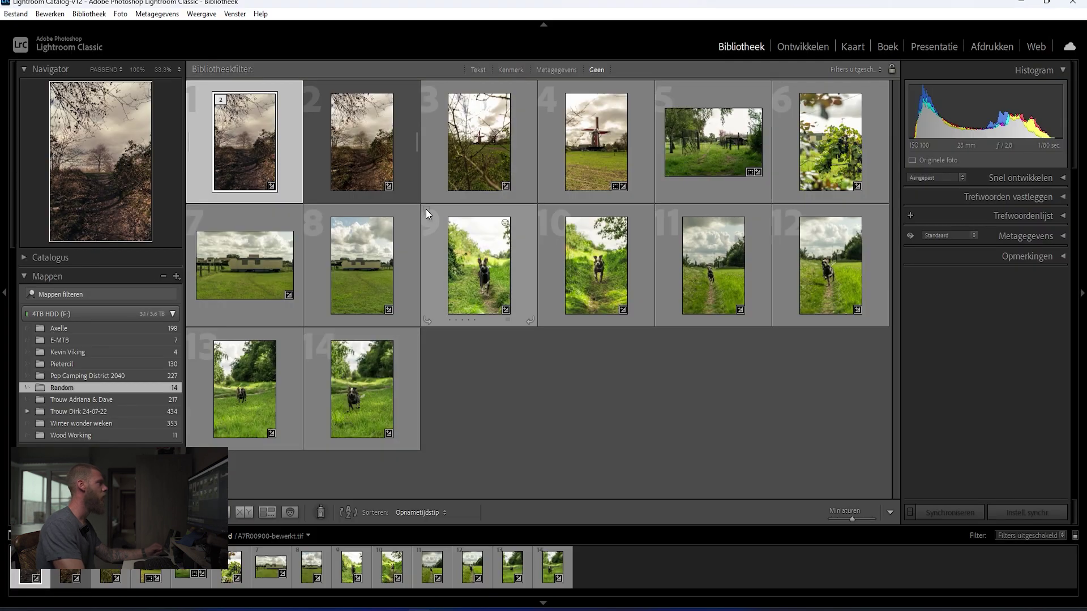
Compare the edited A7R00900-bewerkt.tif with the original A7R00900.ARW in full view.
left_click(229, 517)
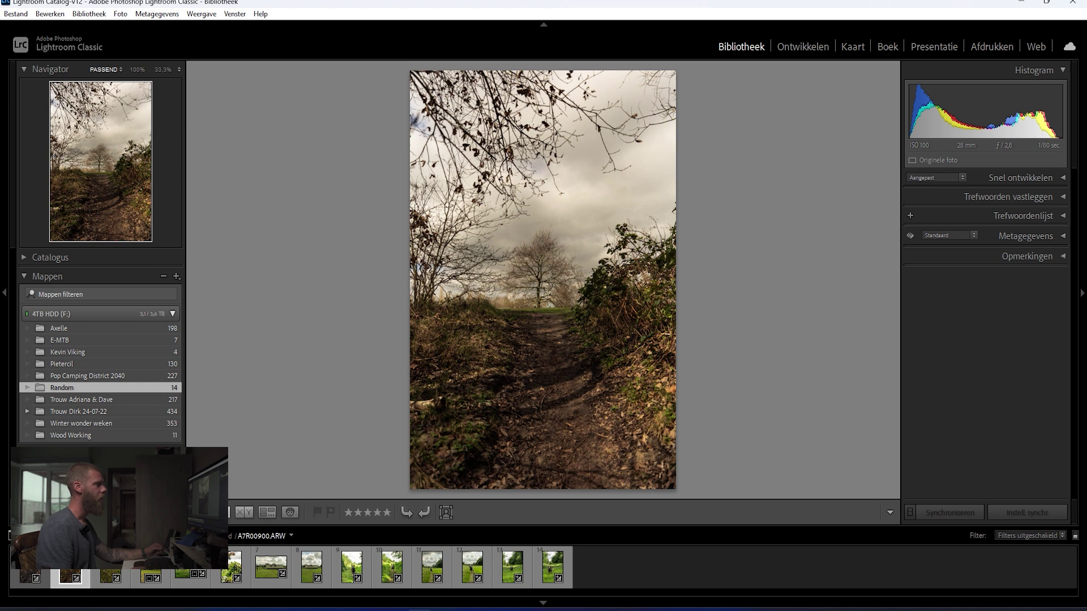
key("Left")
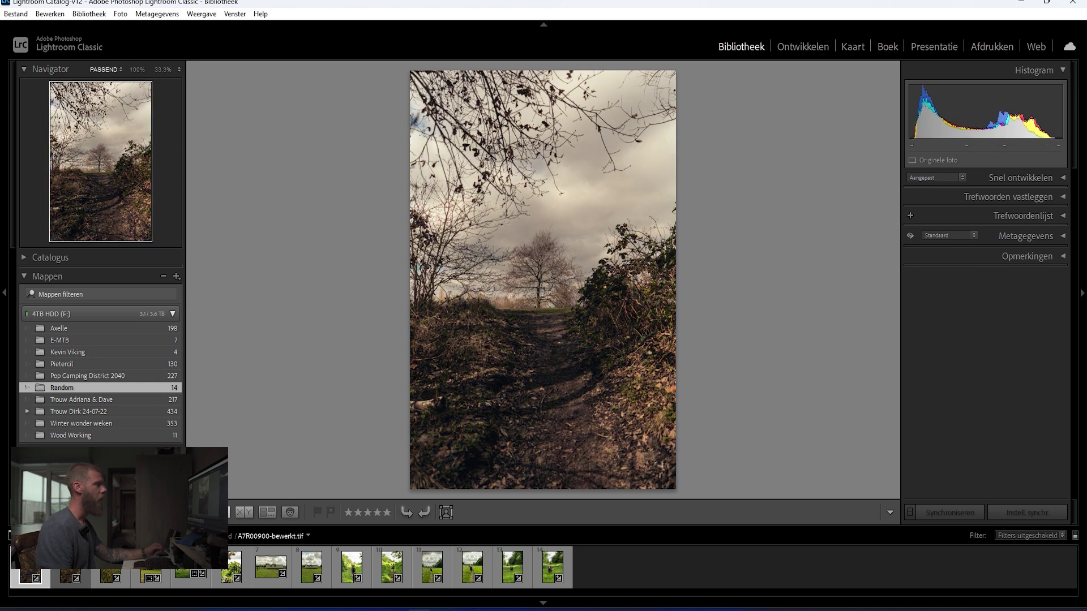
key("Right")
key("Left")
key("Right")
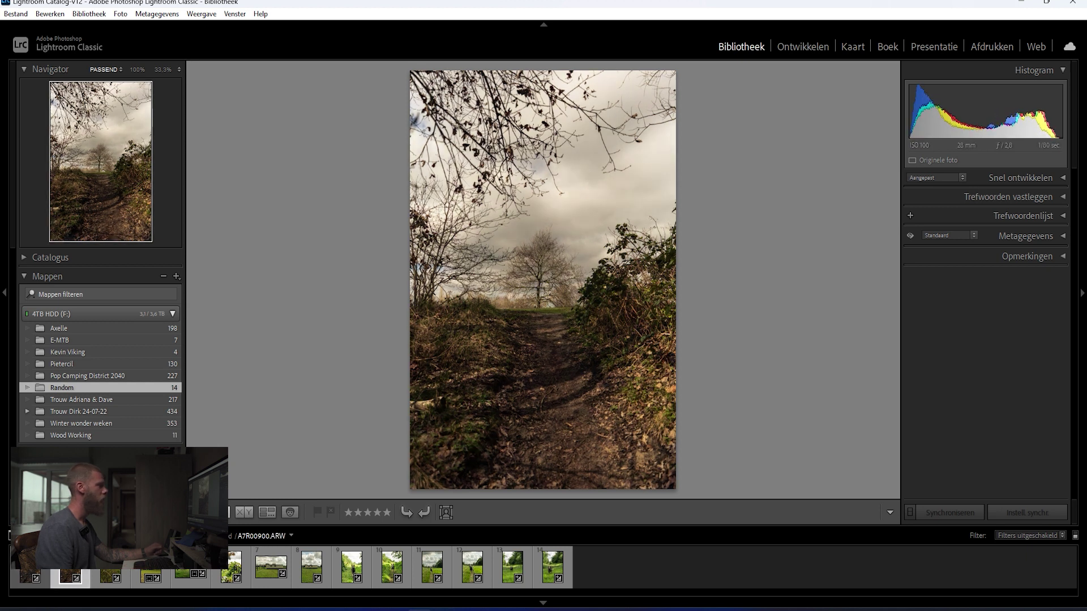
key("Left")
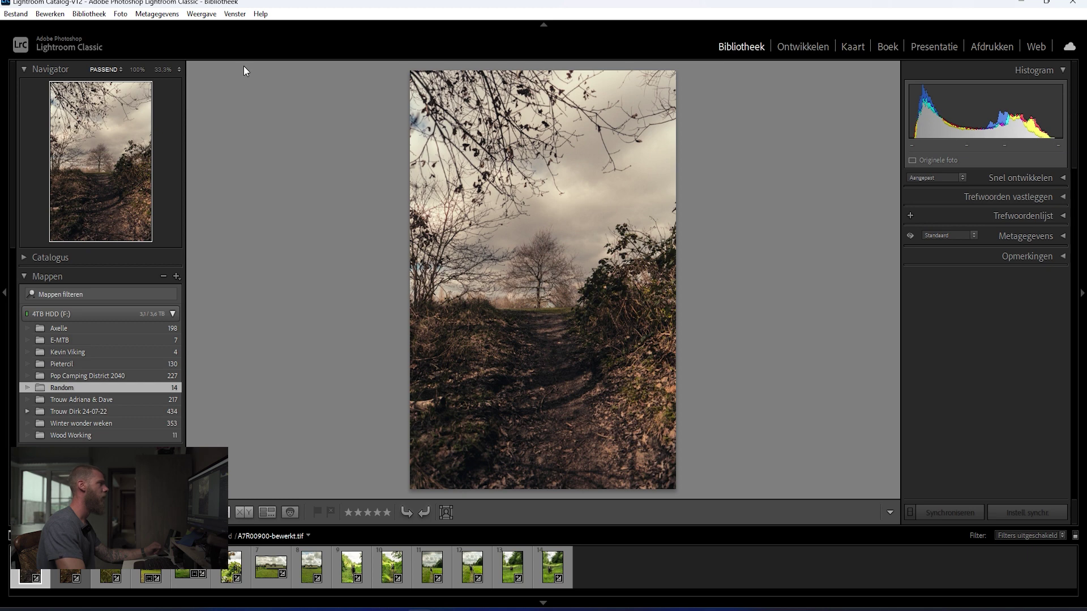
Examine the bright branches of the edited photo at 100% and compare them with the original.
left_click(137, 69)
left_click_drag(354, 218, 625, 338)
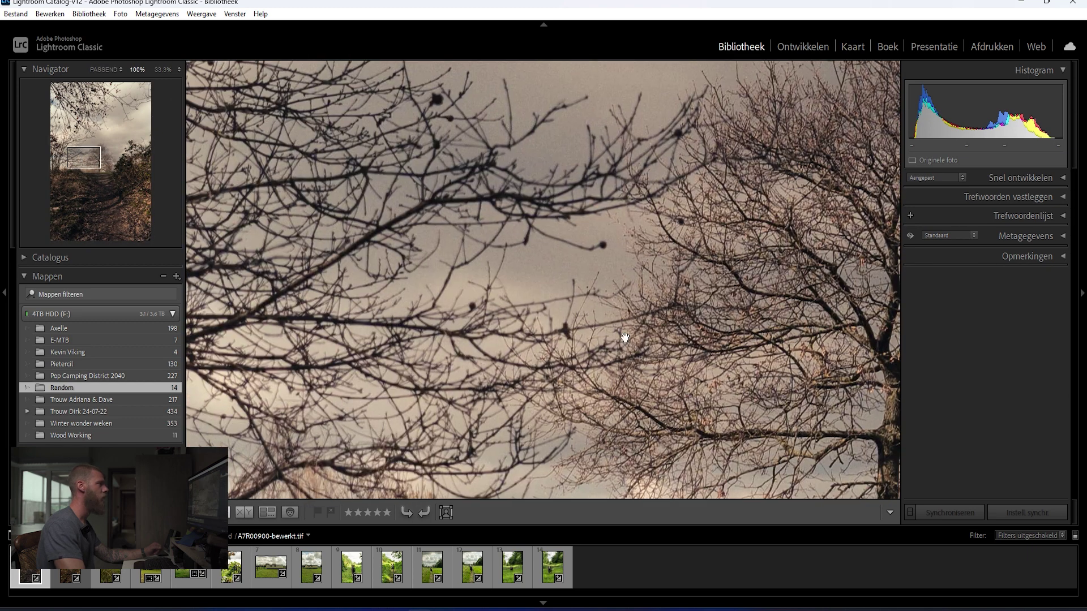
left_click_drag(400, 260, 823, 370)
left_click_drag(506, 380, 683, 536)
left_click_drag(481, 481, 510, 557)
left_click_drag(515, 271, 526, 437)
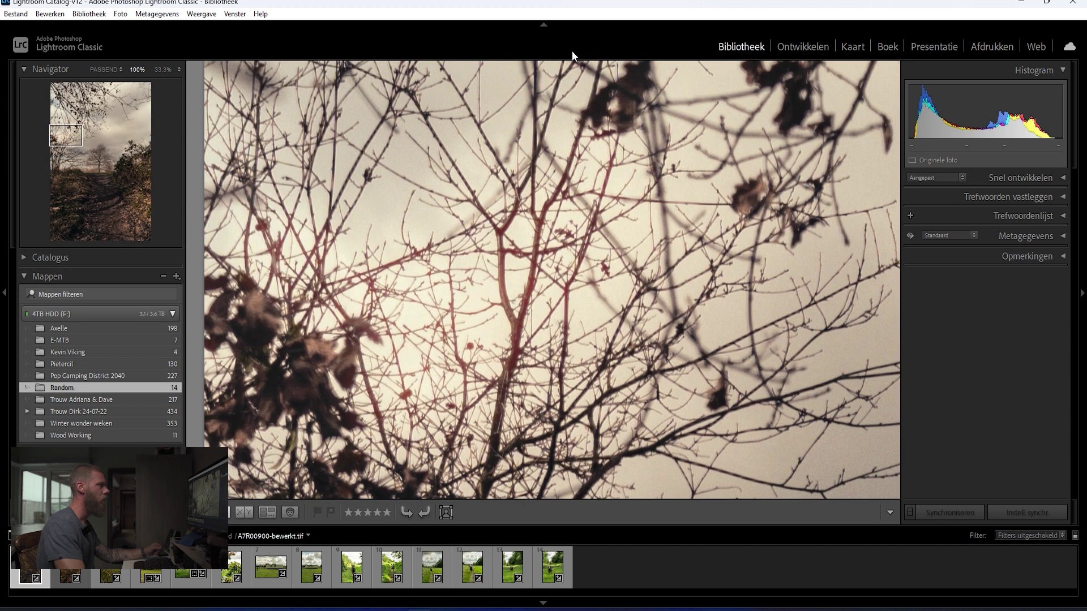
left_click(72, 574)
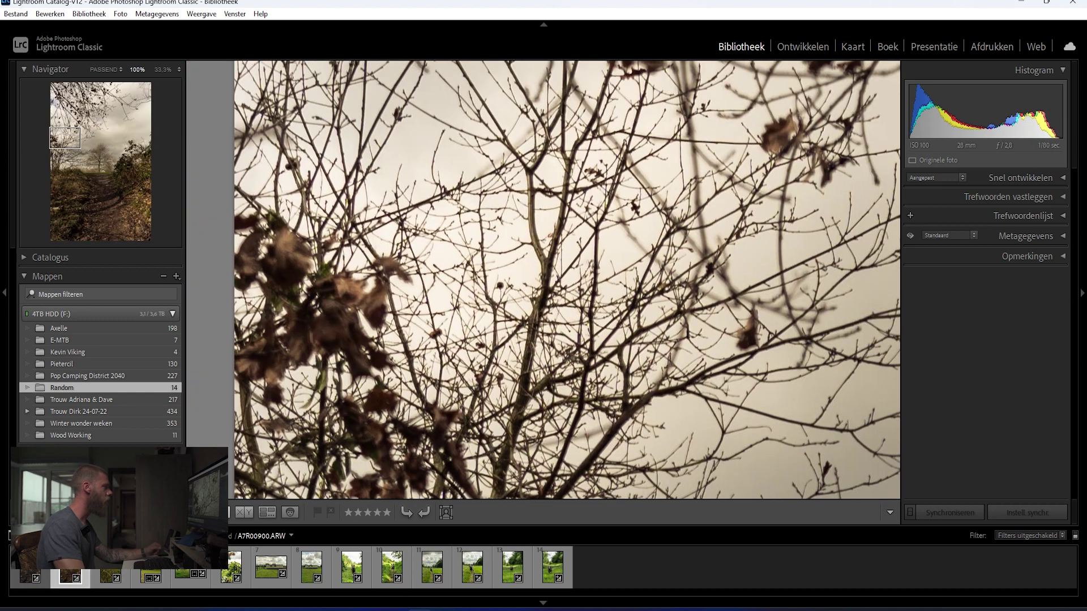
Open the windmill photo A7R00902.ARW from the library grid in Dehancer and maximize its window.
key("g")
left_click(110, 576)
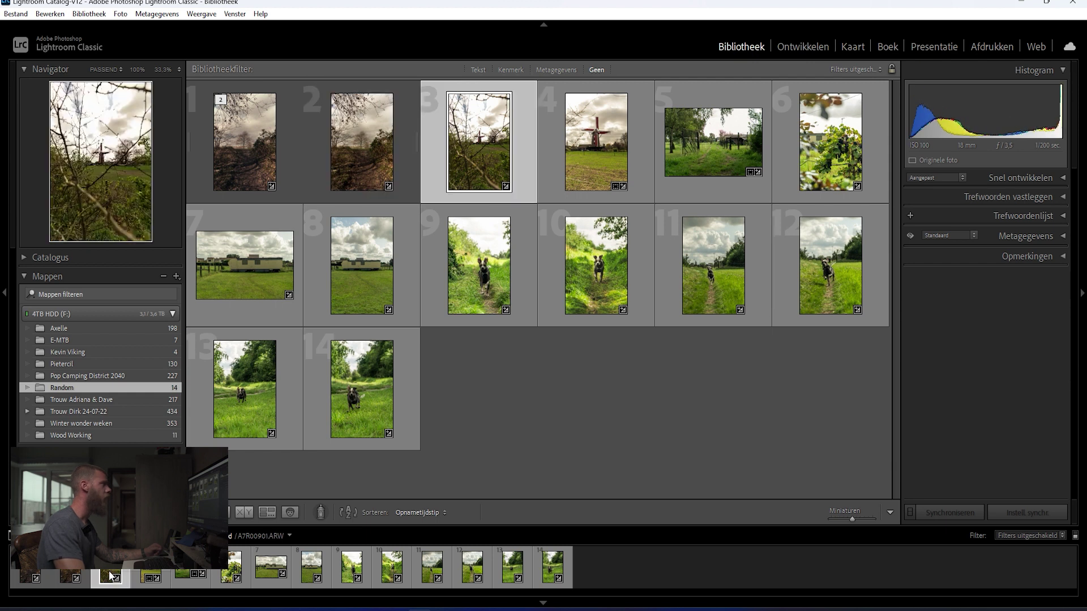
left_click(598, 153)
right_click(585, 155)
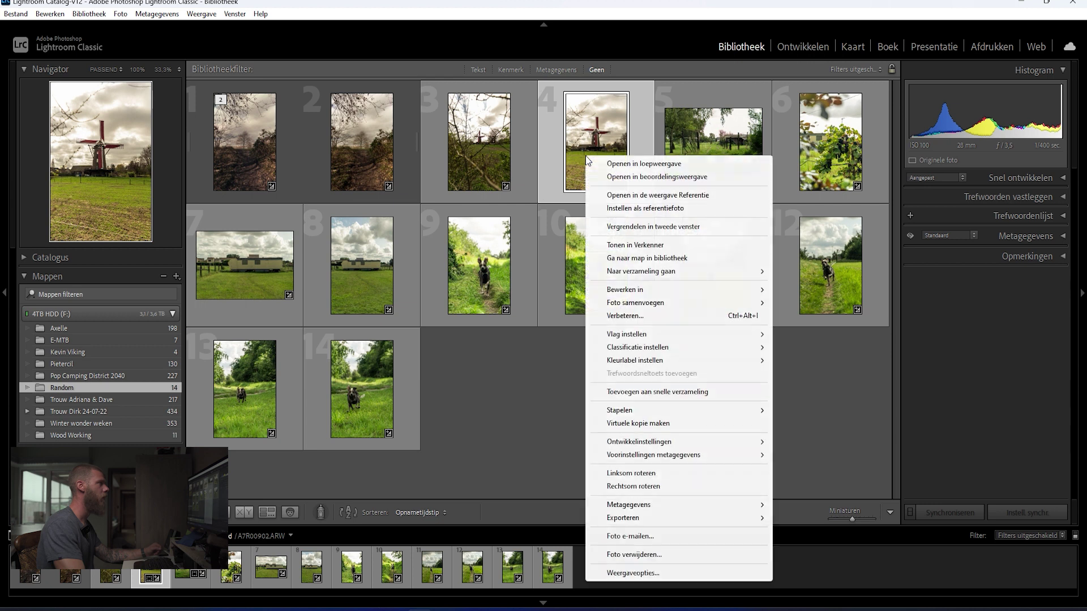
mouse_move(636, 292)
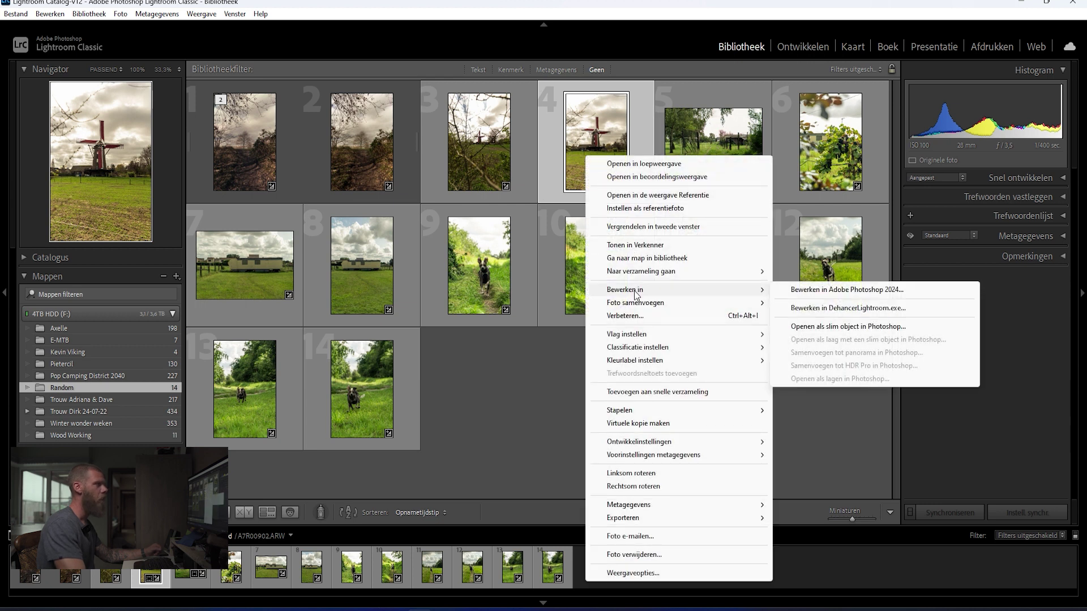
left_click(855, 308)
left_click(599, 382)
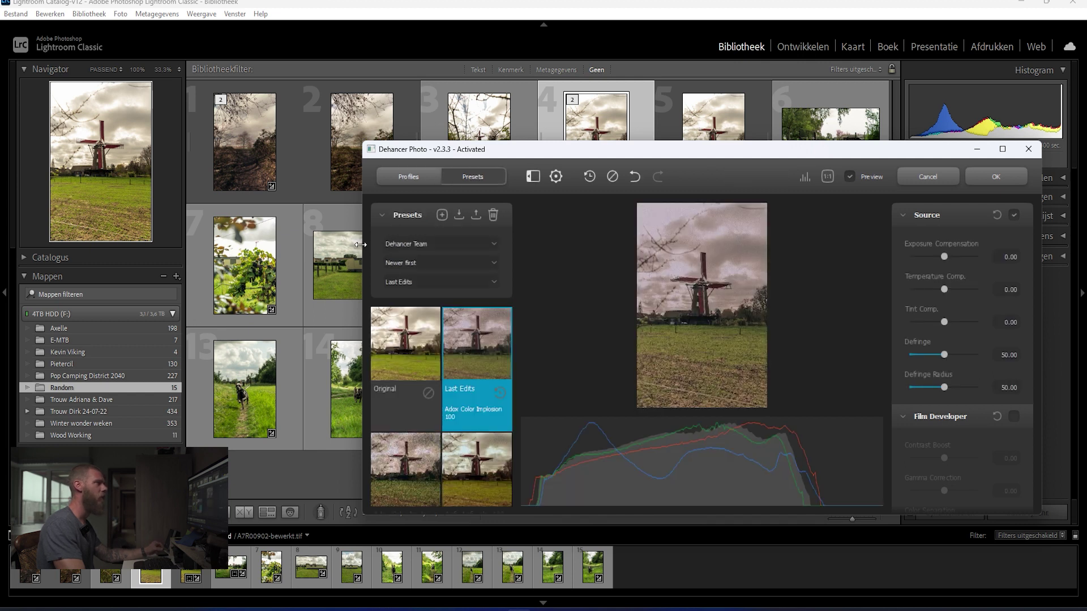
left_click_drag(621, 158, 593, 171)
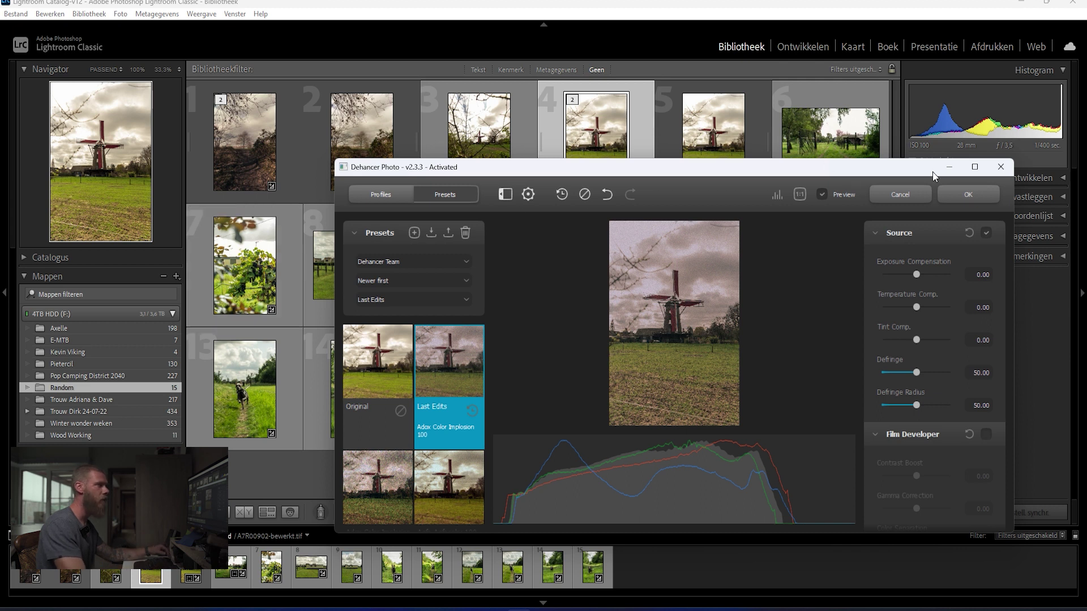
left_click(975, 166)
Apply the Prokudin-Gorskiy 1906 (experimental) preset to the windmill photo.
scroll(25, 356, "down", 8)
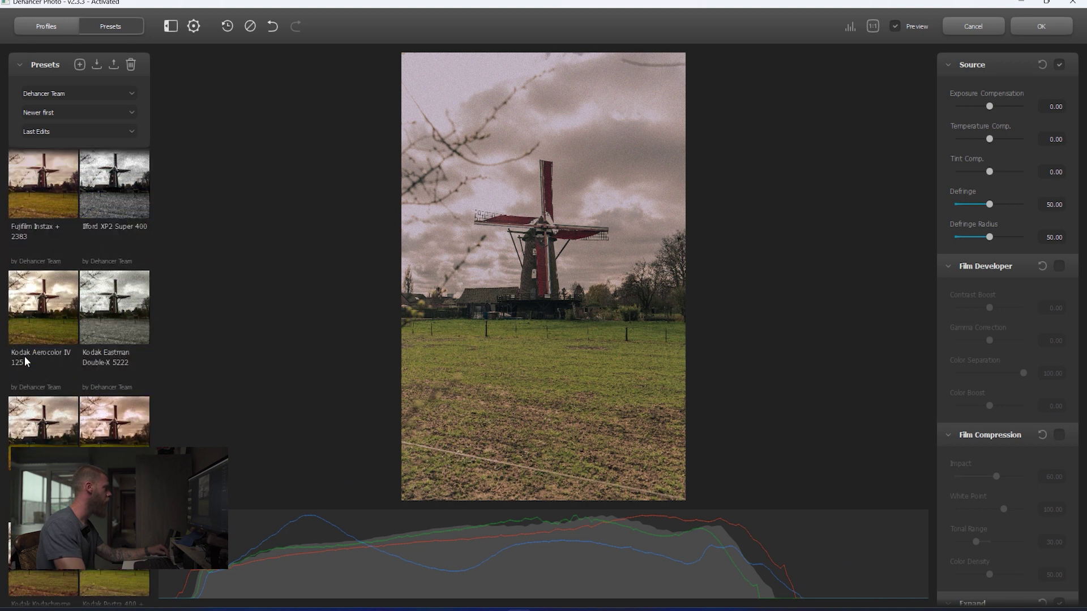
scroll(25, 355, "down", 10)
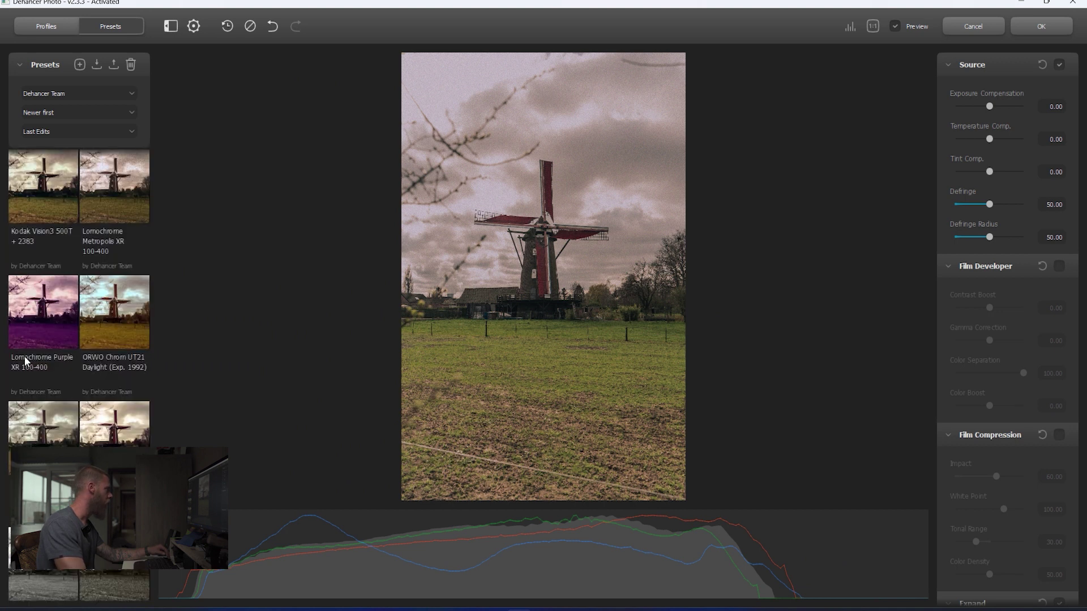
left_click(114, 424)
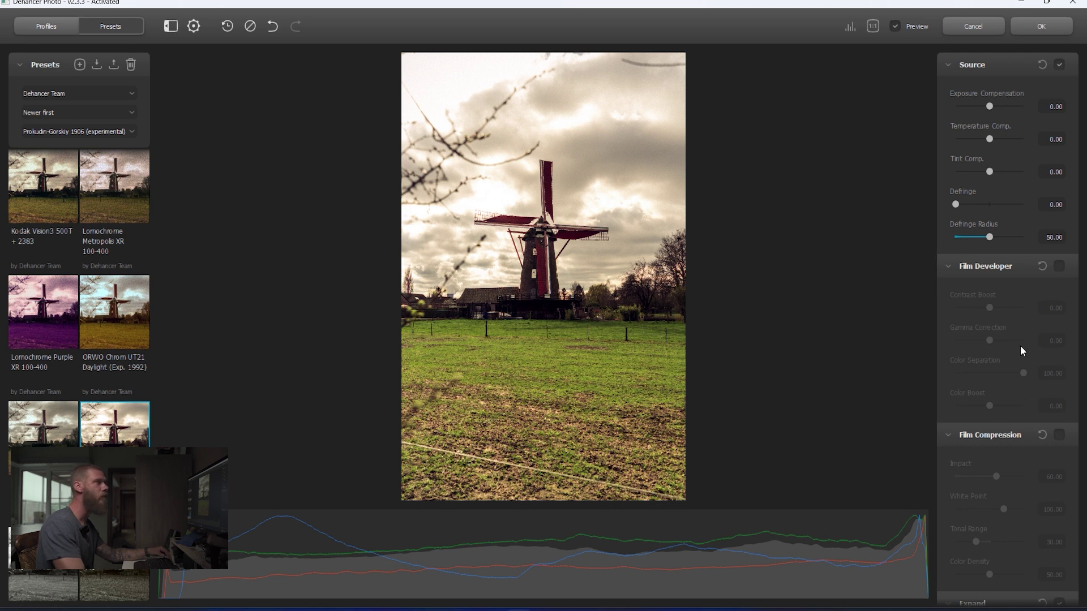
Try the Kodak 2383, Fujifilm 3513 and Kodak Endura Glossy Paper print profiles, and settle on Kodak 2383 Print Film.
scroll(1034, 371, "down", 5)
scroll(1034, 371, "down", 3)
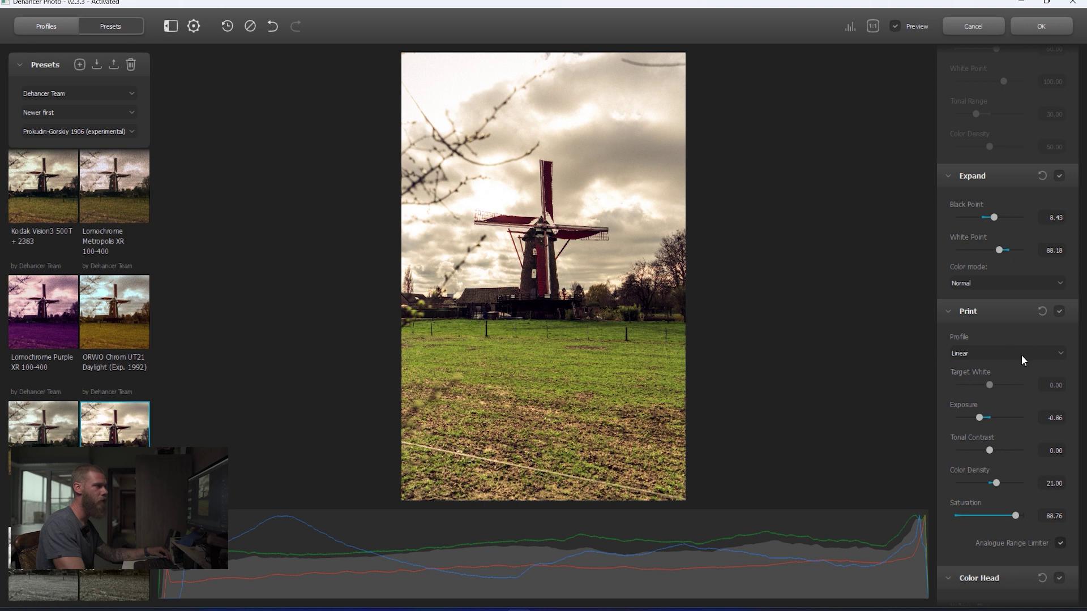
left_click(1022, 357)
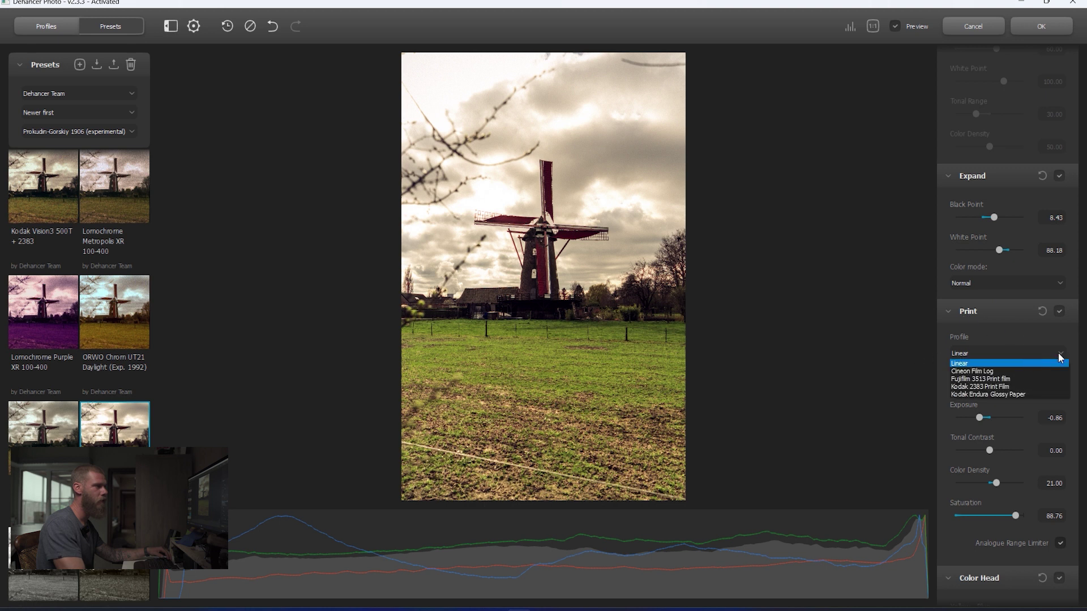
left_click(991, 388)
left_click(1017, 353)
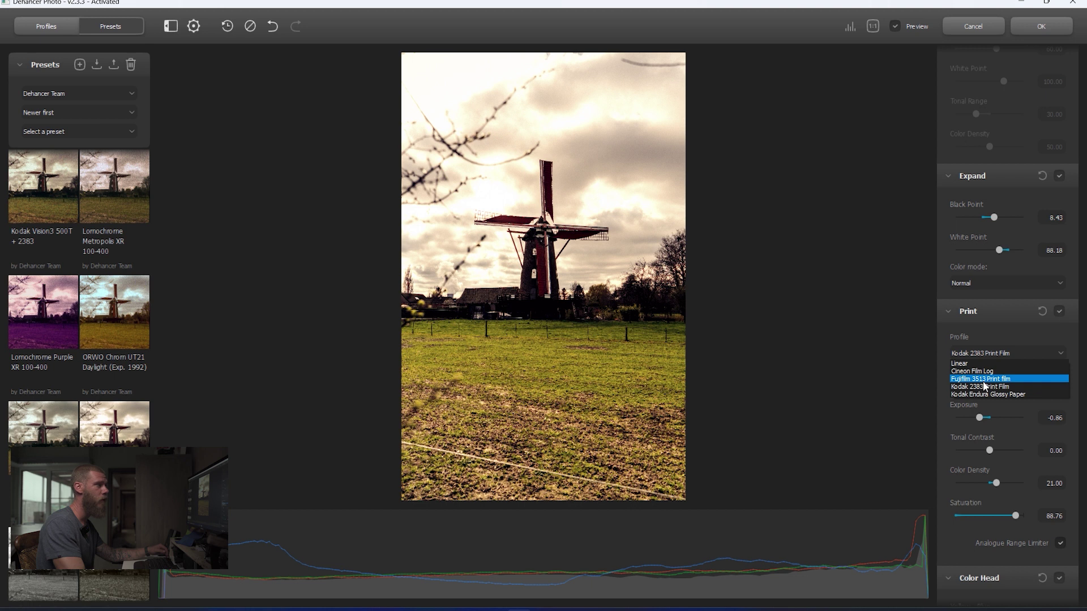
left_click(993, 380)
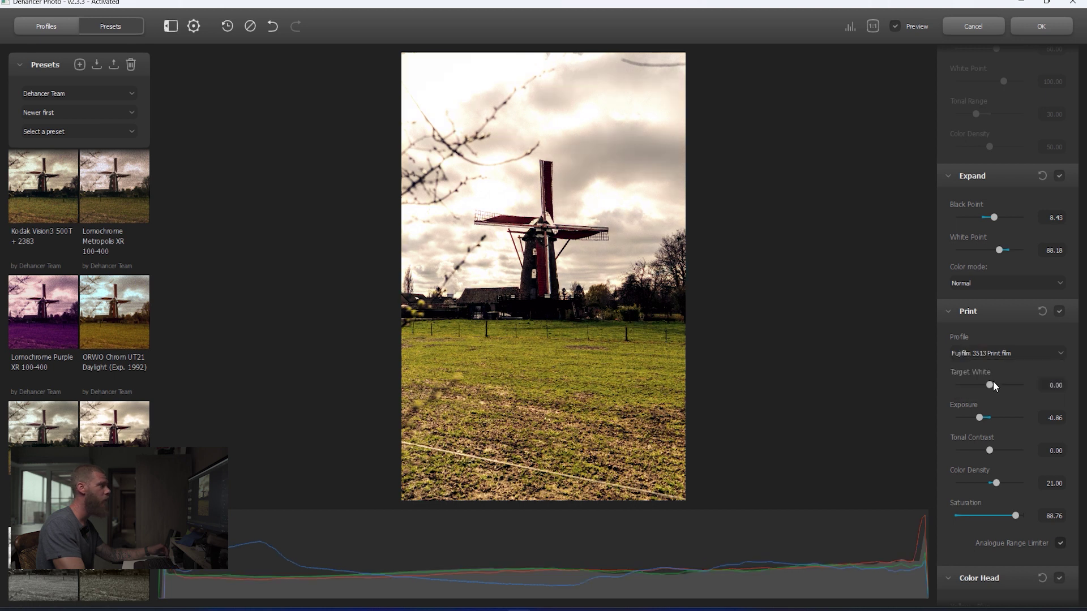
left_click(1017, 352)
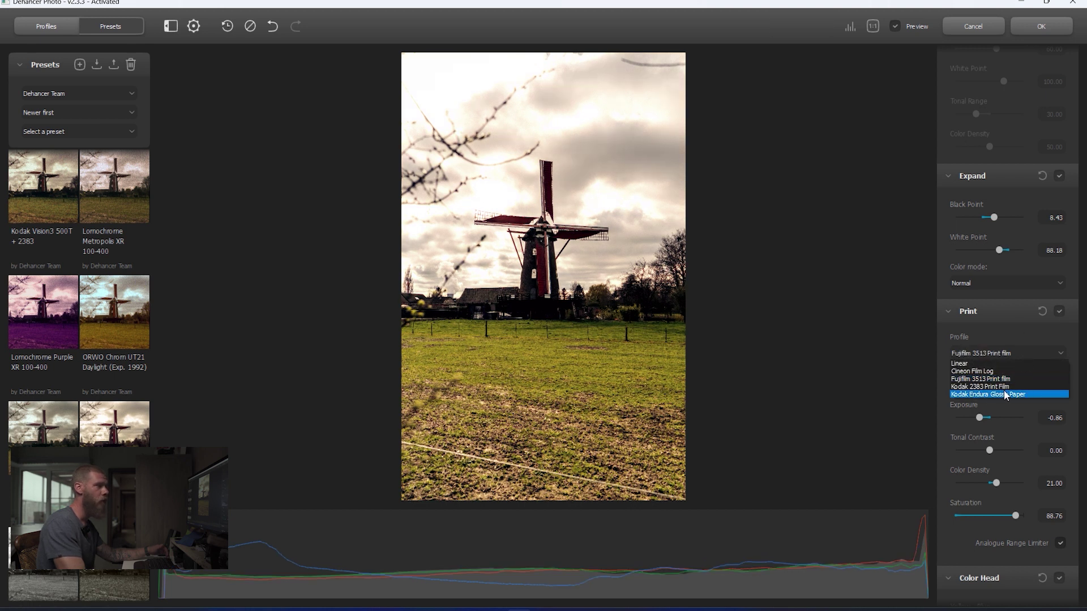
left_click(1001, 395)
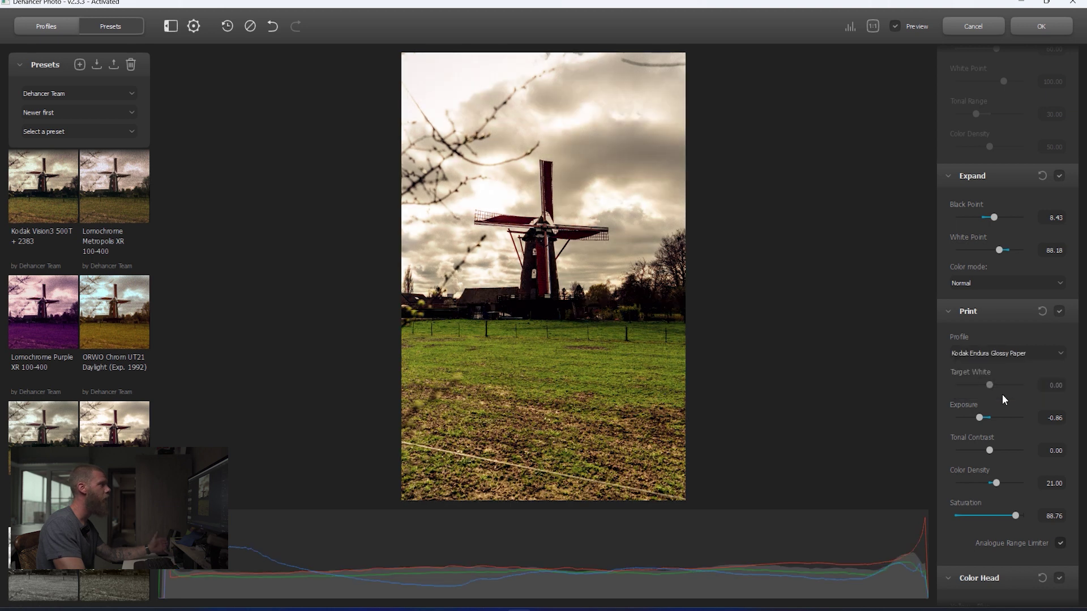
left_click(1020, 350)
left_click(1029, 388)
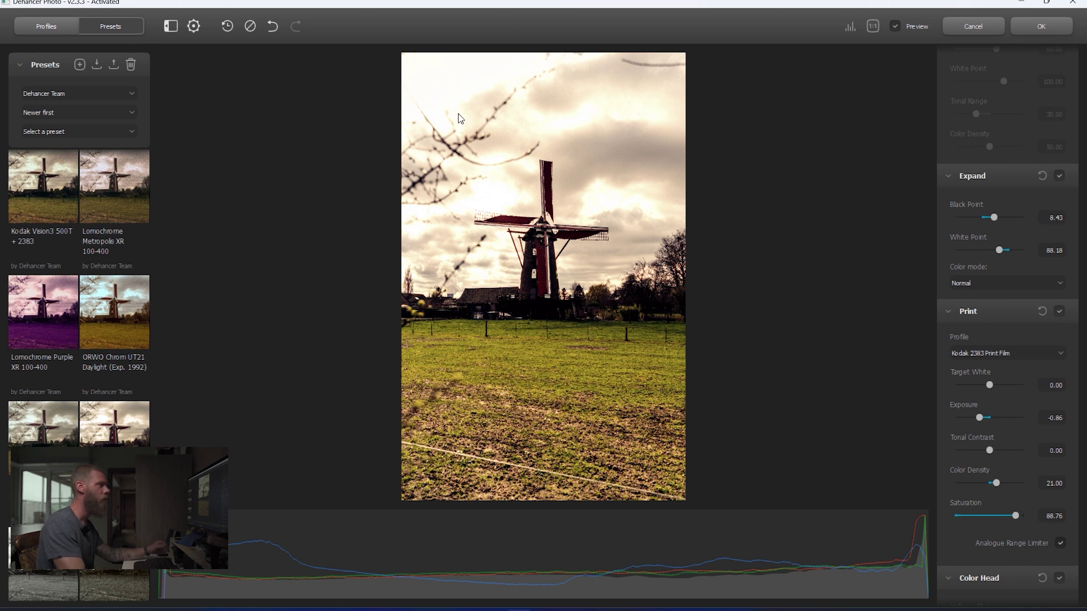
Enable Film Compression with a White Point of 112.42 and lower the Source Exposure Compensation to slightly below zero.
scroll(959, 347, "up", 8)
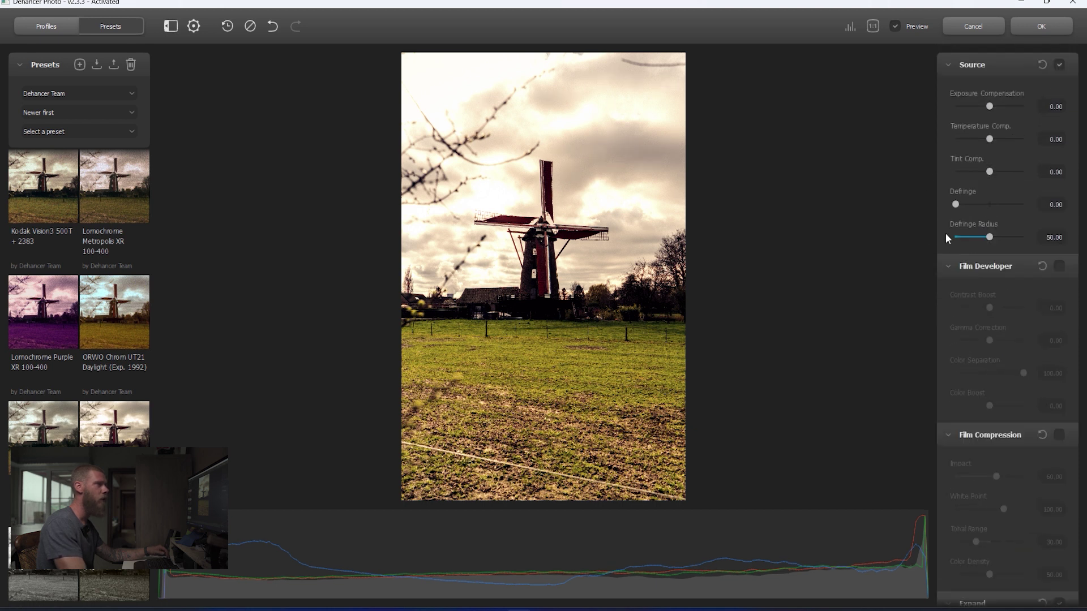
left_click(1059, 435)
left_click(1060, 439)
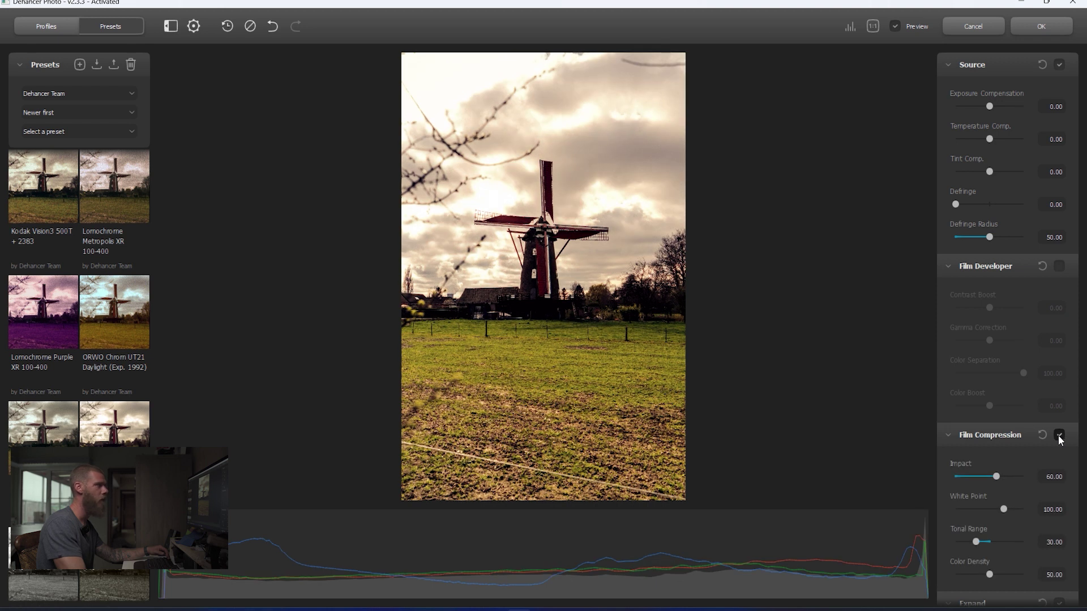
left_click(1060, 437)
mouse_move(1003, 508)
left_mouse_down()
mouse_move(1025, 507)
mouse_move(994, 512)
mouse_move(1018, 514)
left_mouse_up()
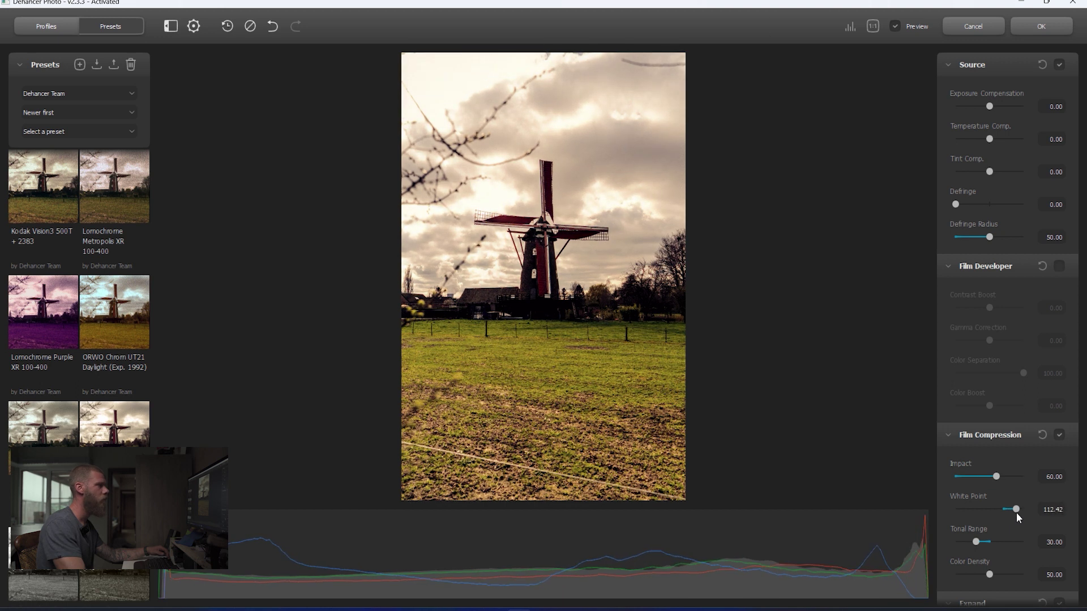
left_click(948, 436)
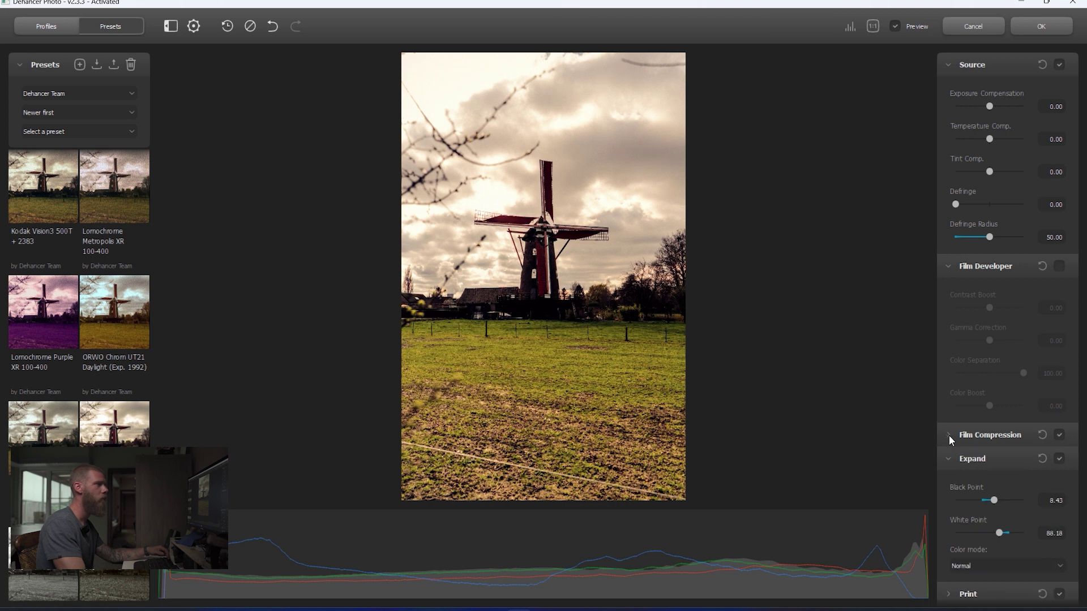
left_click_drag(989, 107, 989, 107)
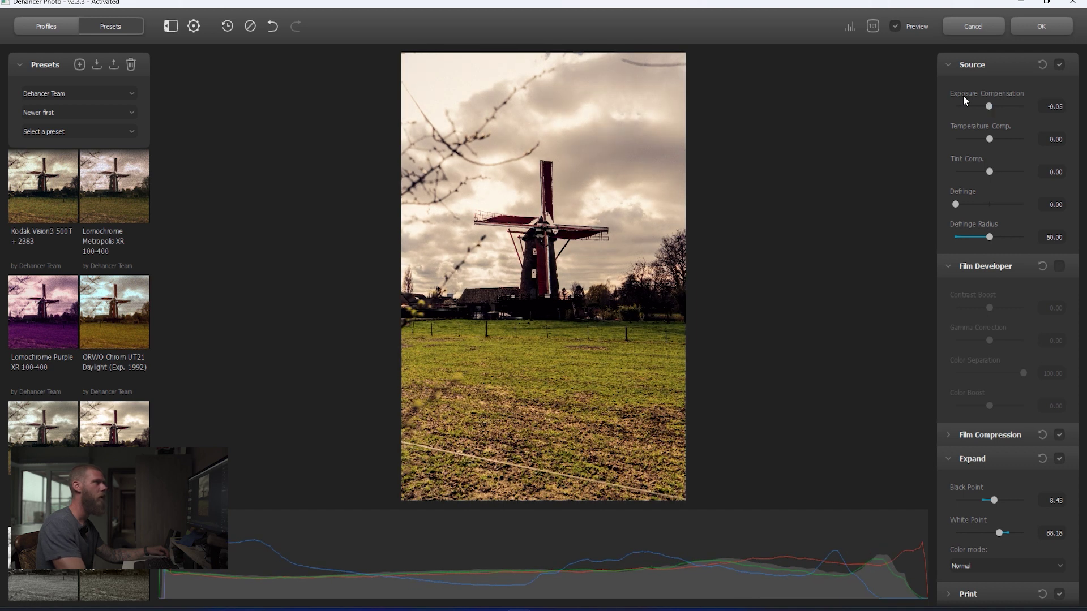
left_click(950, 63)
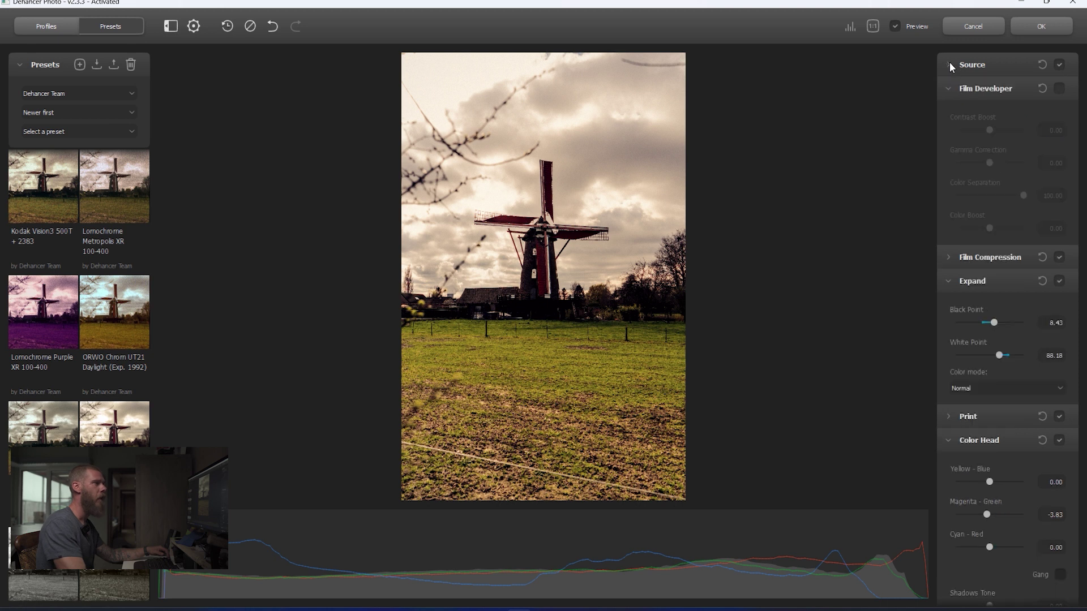
Try Film Developer with Contrast Boost at -10 and Gamma Correction at 1.67, and disable it again.
left_click(1059, 88)
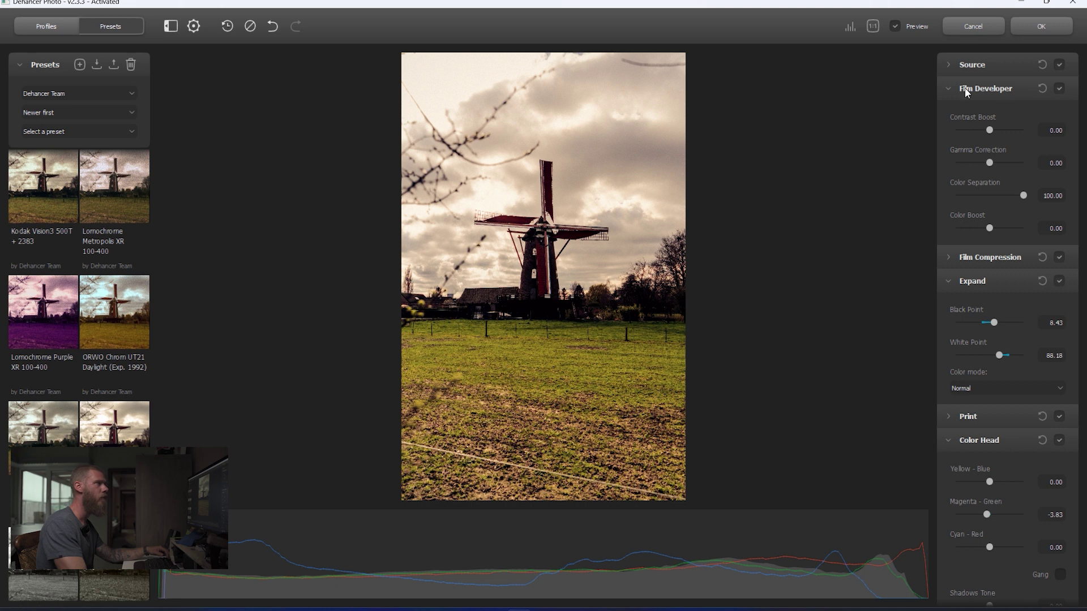
left_click_drag(990, 130, 990, 163)
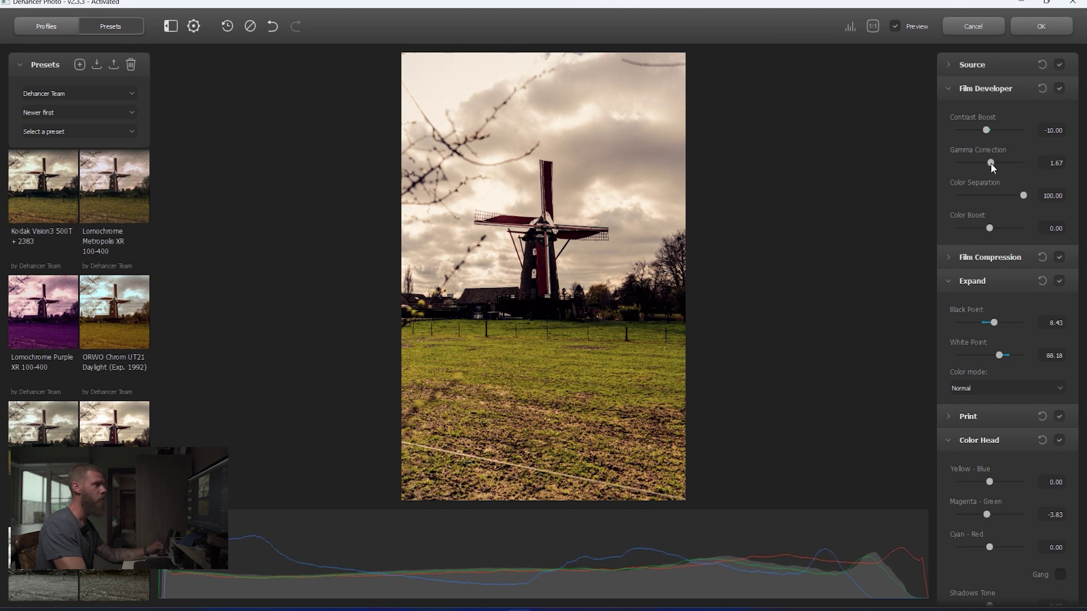
left_click(1059, 89)
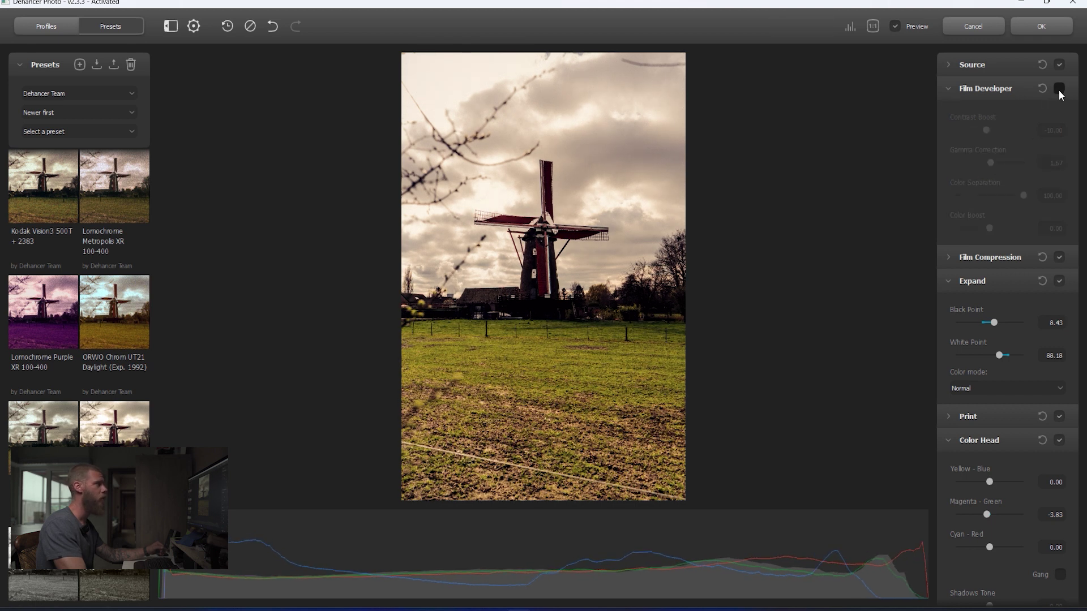
left_click(949, 89)
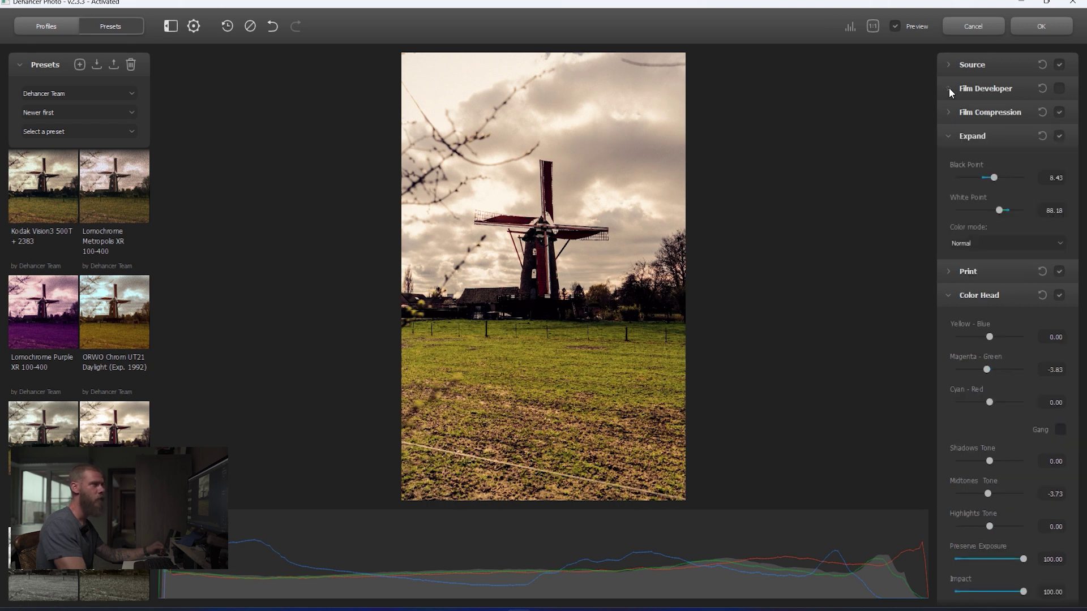
Set the Expand Black Point to -1.67 and its White Point to 88.50.
left_click(949, 136)
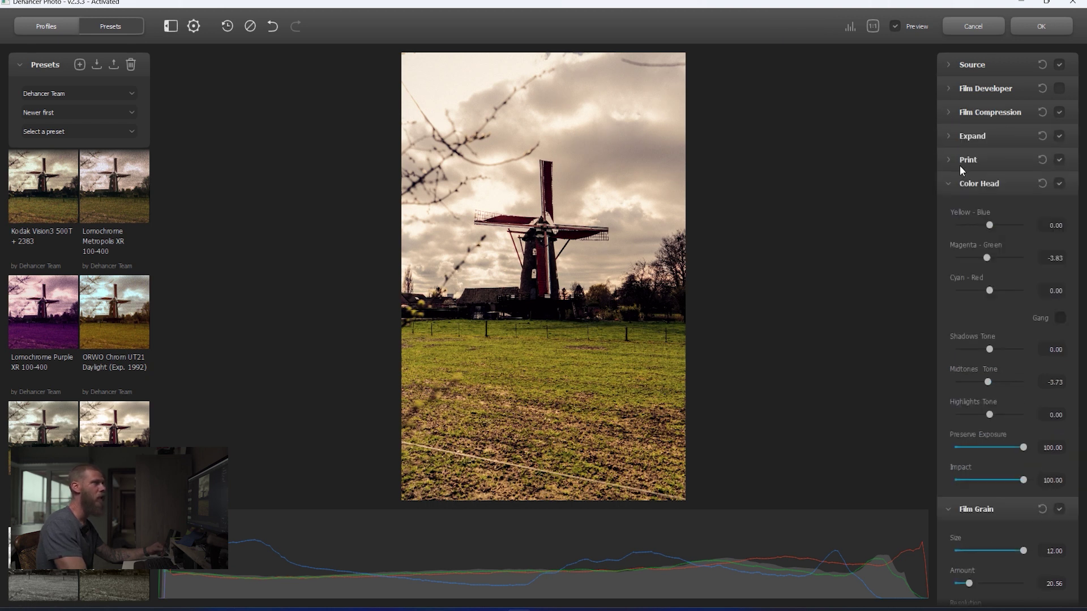
left_click(950, 137)
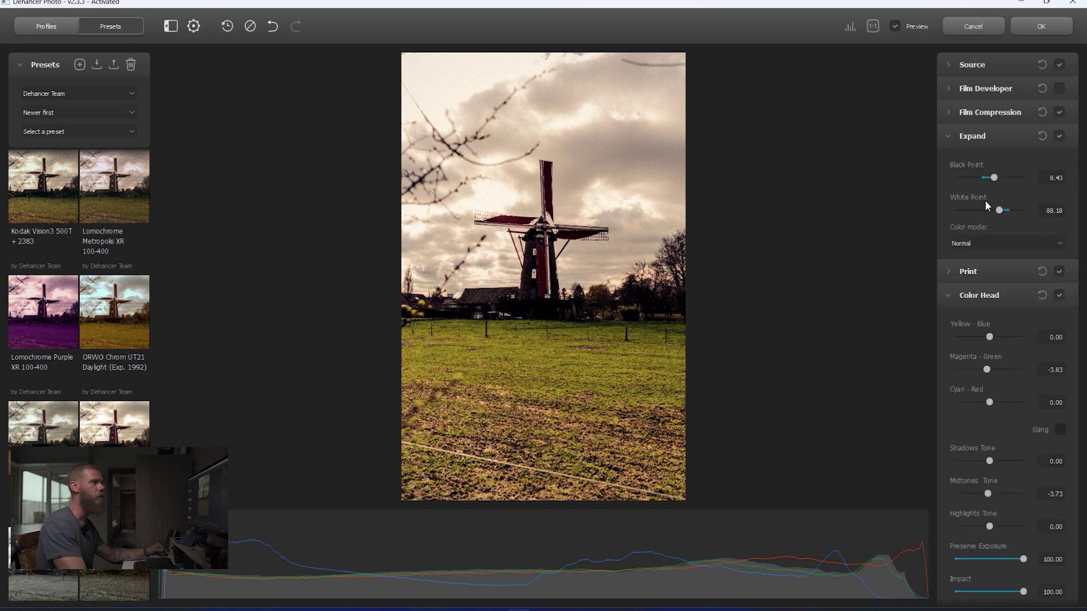
left_click_drag(993, 177, 997, 211)
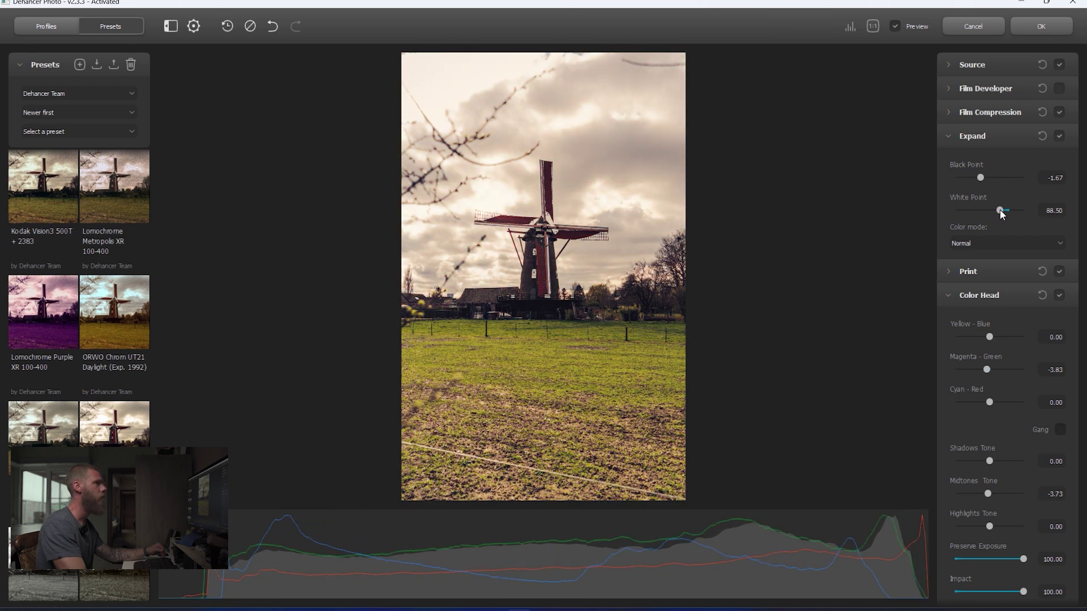
left_click(949, 136)
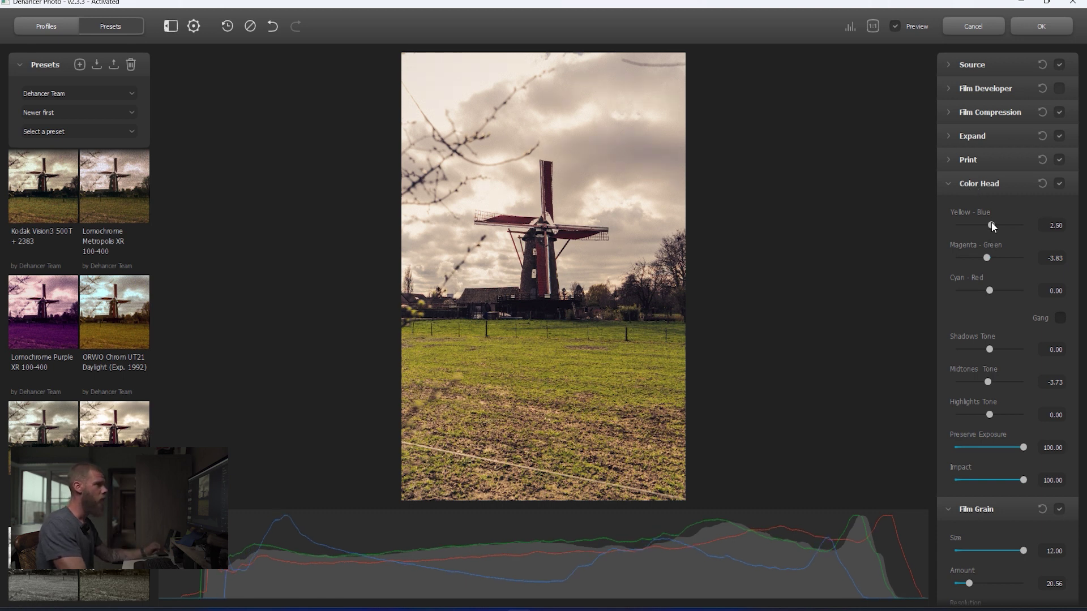
Set the Color Head Yellow - Blue to 13.33, Shadows Tone to 18.33 and Midtones Tone to 13.33.
mouse_move(990, 223)
left_mouse_down()
mouse_move(1027, 225)
mouse_move(998, 223)
left_mouse_up()
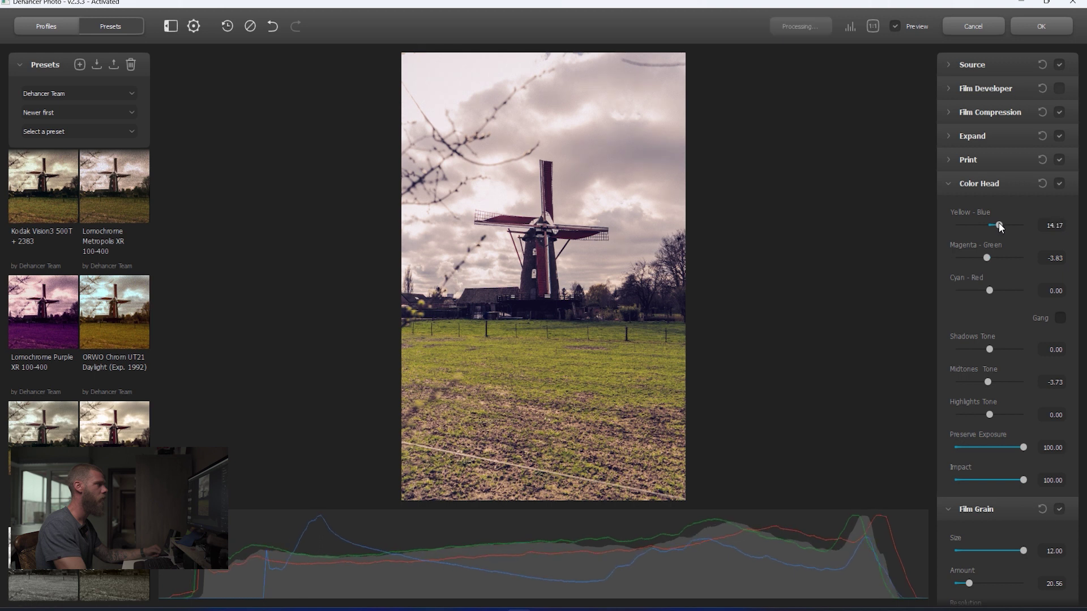
mouse_move(990, 349)
left_mouse_down()
mouse_move(1016, 346)
mouse_move(987, 346)
left_mouse_up()
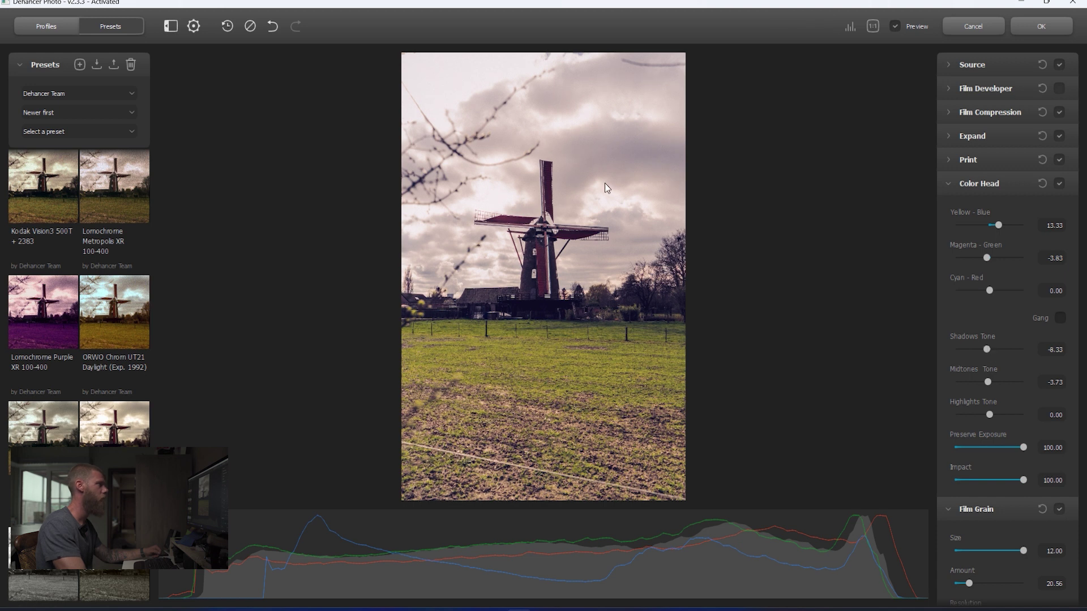
double_click(986, 348)
left_click_drag(991, 348, 996, 348)
mouse_move(988, 383)
left_mouse_down()
mouse_move(963, 387)
mouse_move(993, 385)
left_mouse_up()
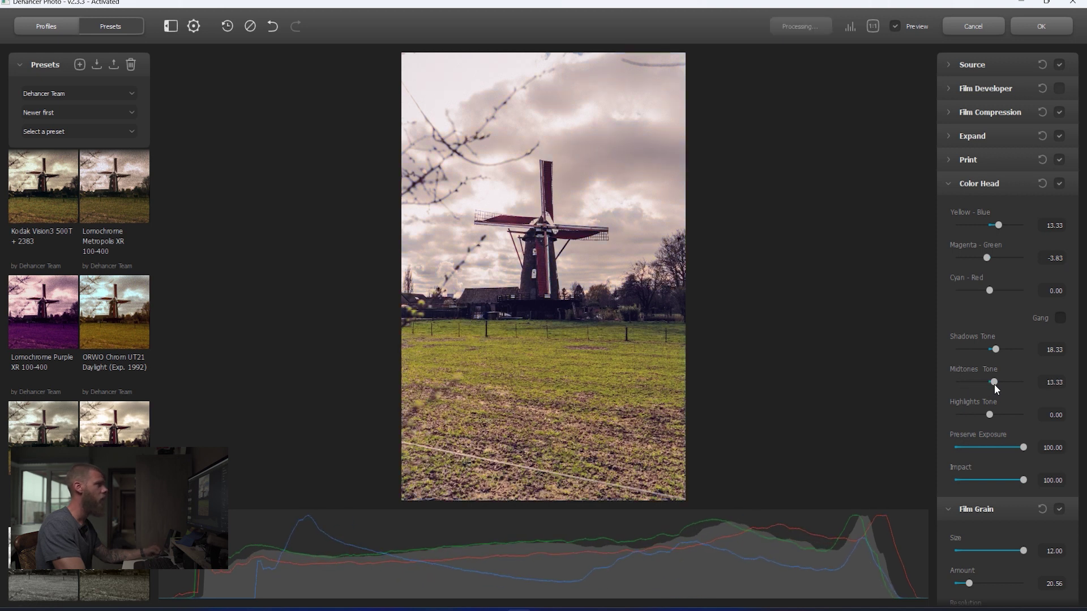
Compare the windmill photo with the Color Head adjustments off and on, leaving them enabled.
left_click(1059, 184)
left_click(1059, 184)
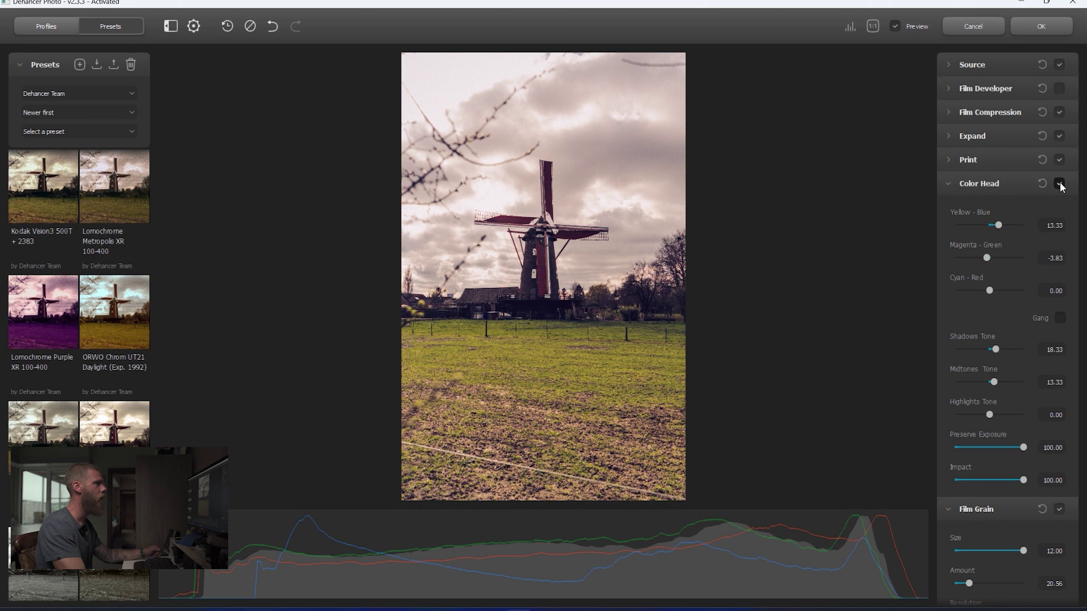
left_click(1060, 184)
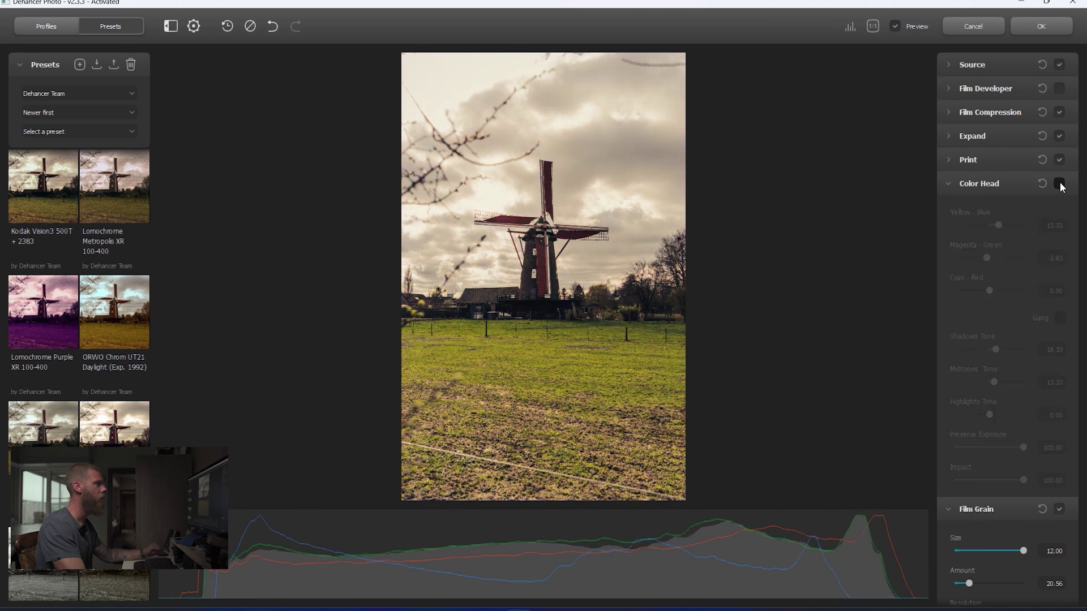
left_click(1060, 184)
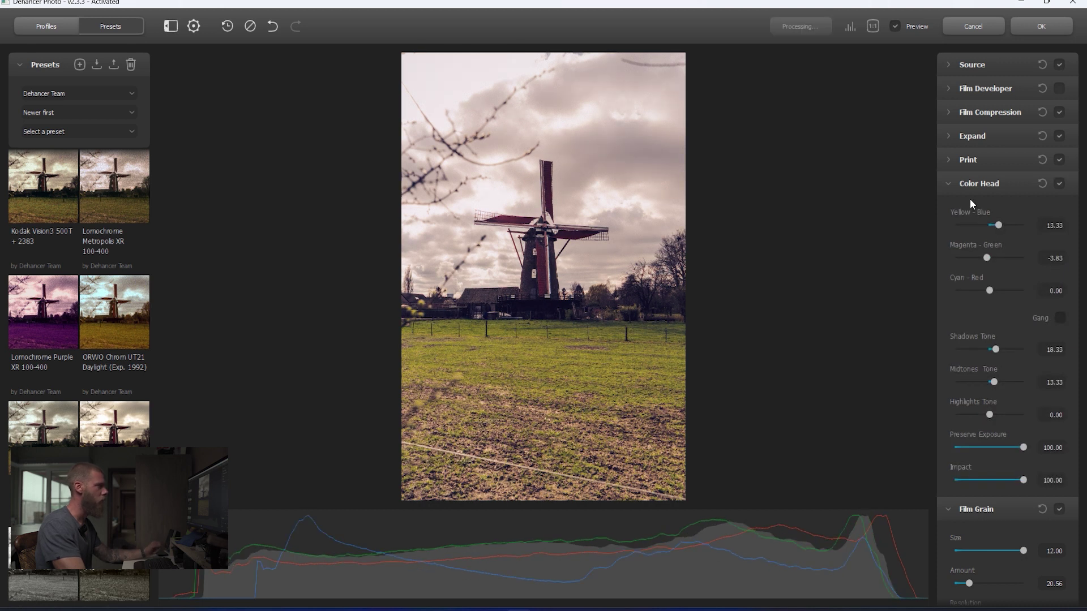
left_click(948, 185)
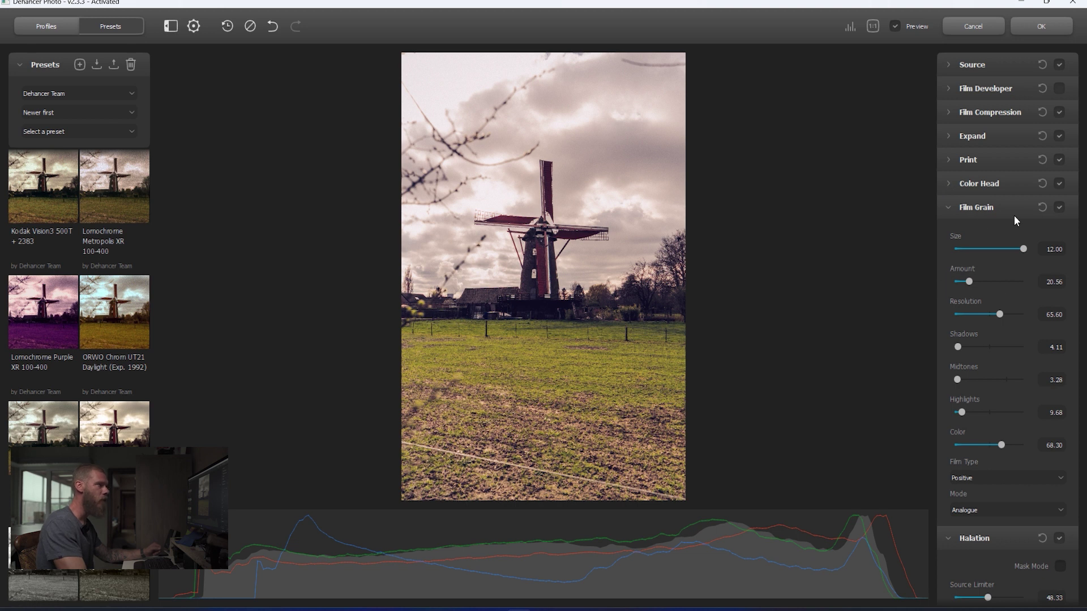
Try the Negative film type for Film Grain, inspect the windmill's grain at 100%, and restore the Positive type.
left_click(1000, 479)
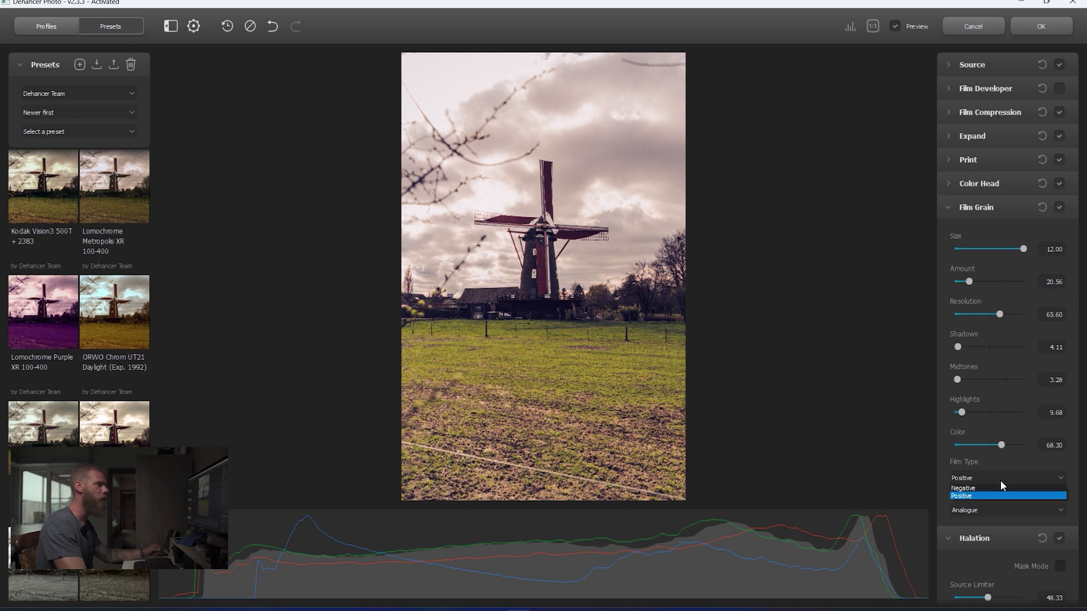
left_click(973, 489)
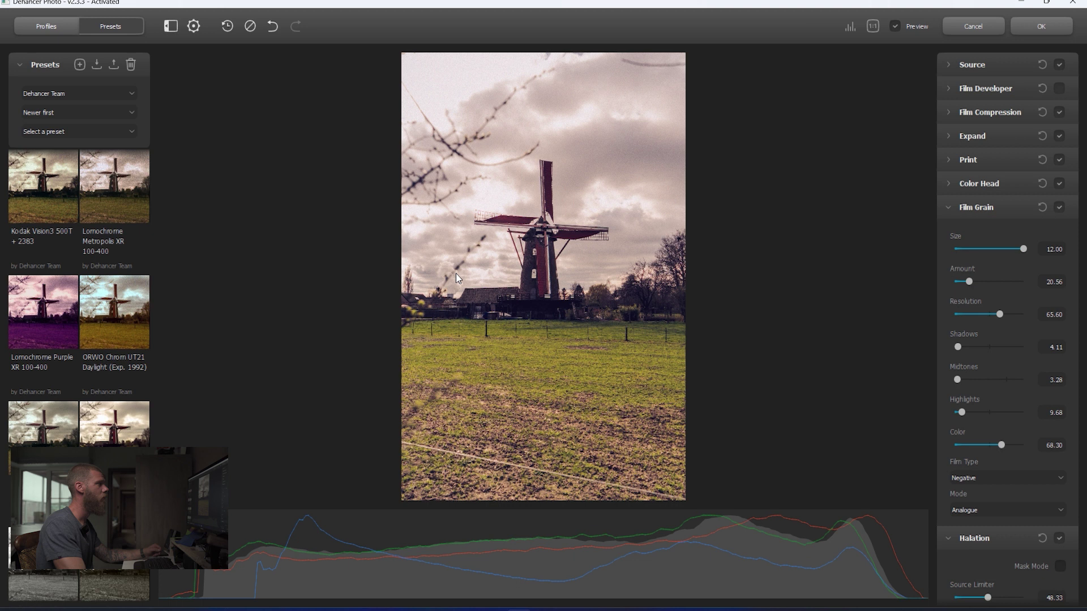
left_click(872, 26)
left_click_drag(518, 150, 545, 392)
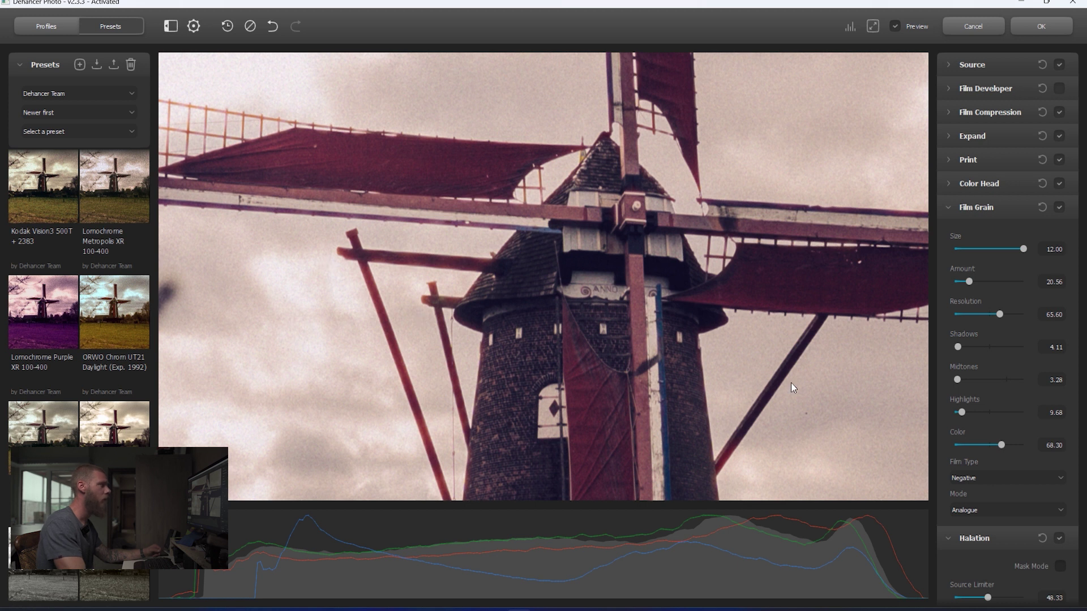
left_click_drag(790, 382, 694, 246)
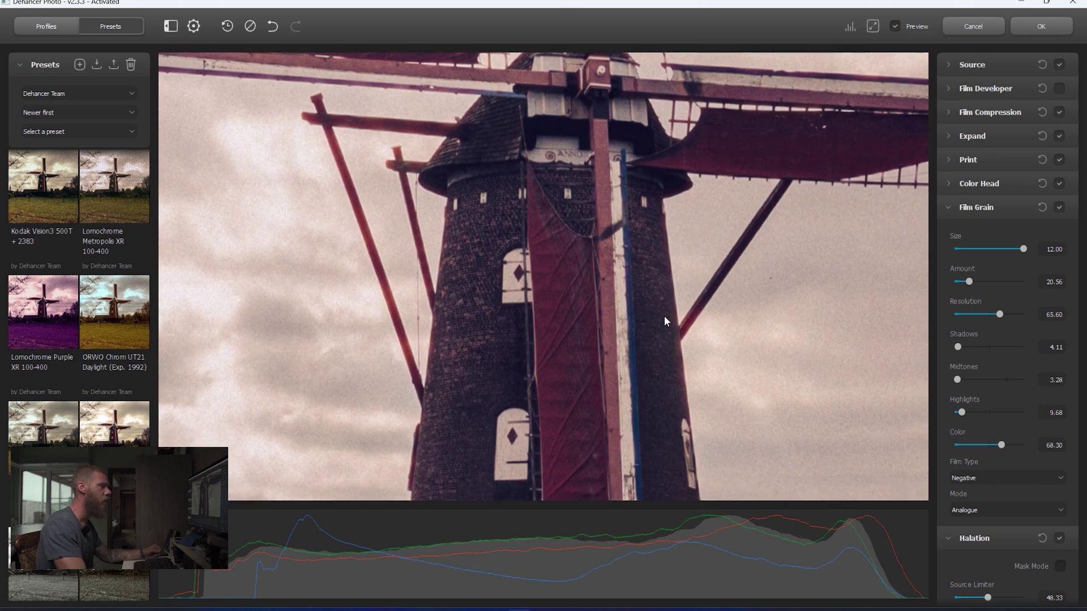
left_click(1000, 479)
left_click(994, 494)
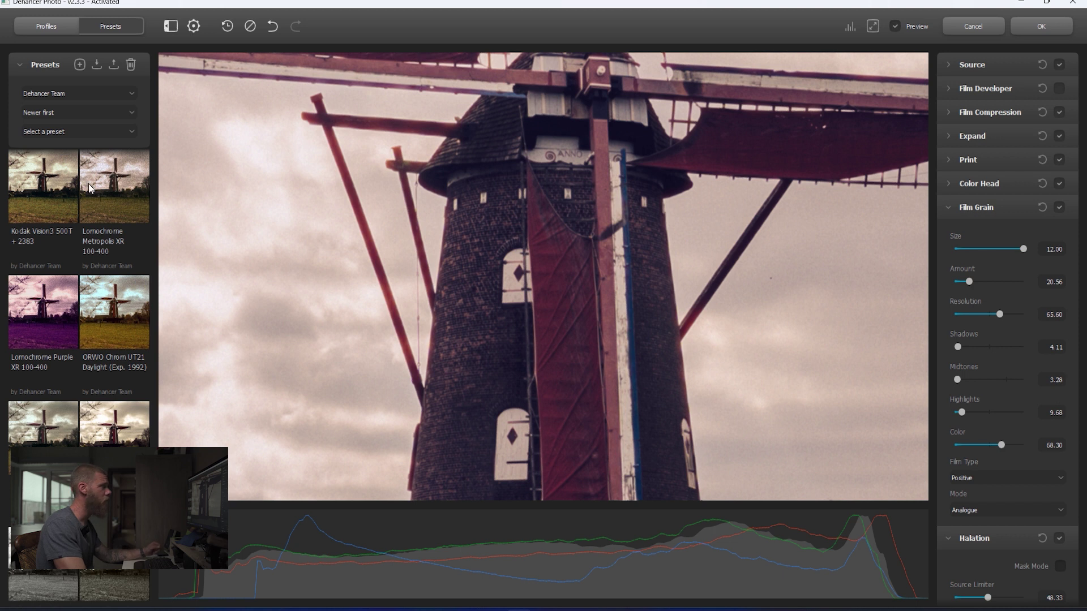
left_click(872, 26)
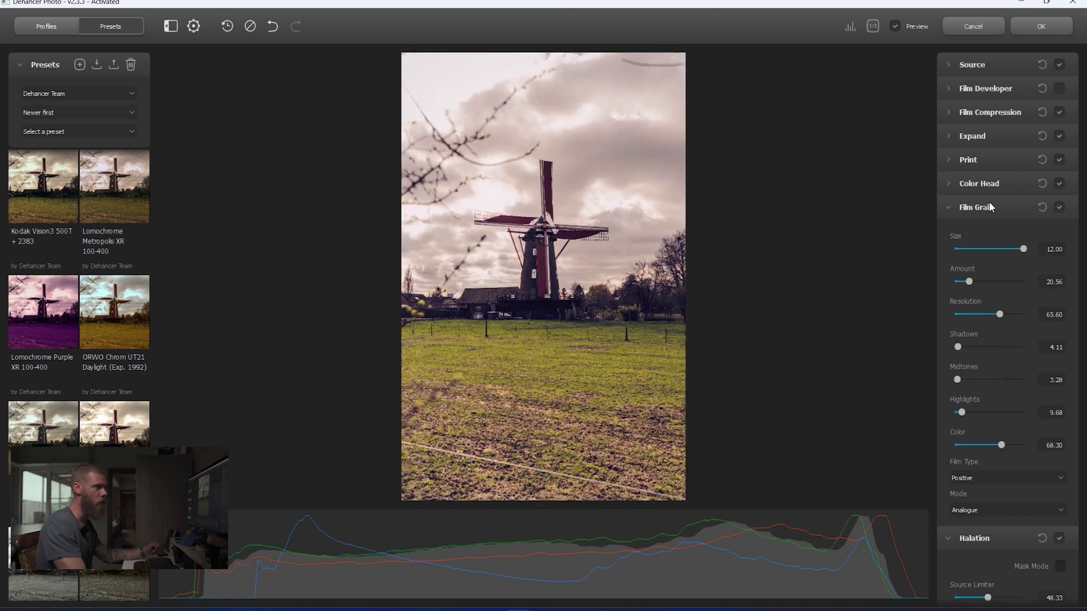
left_click(949, 210)
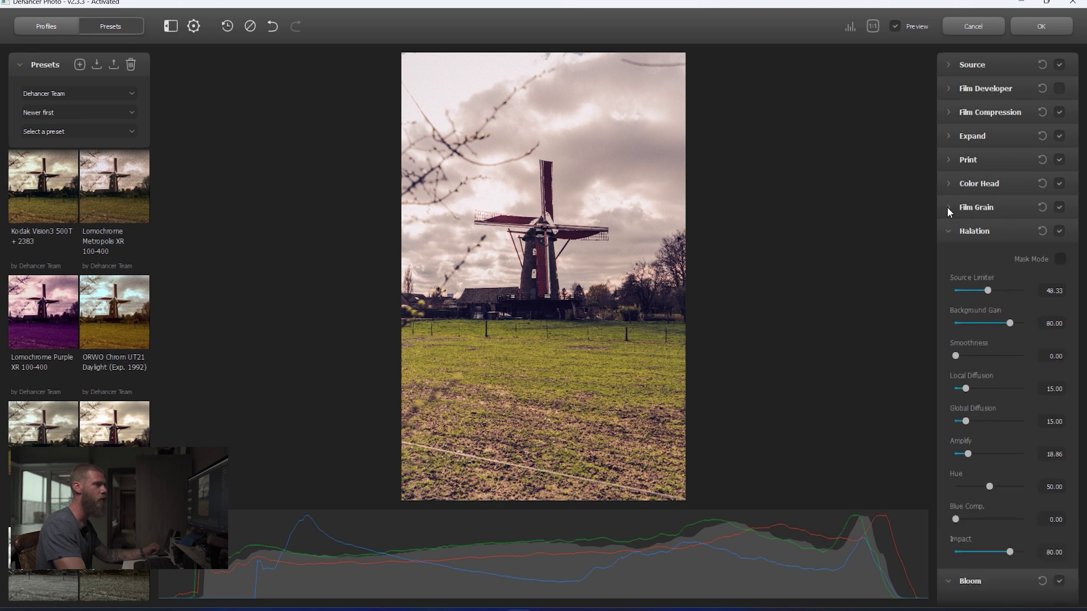
Using the Halation mask view, set Source Limiter to 71.67 and Amplify to 5, and restore the normal image view.
left_click(1060, 259)
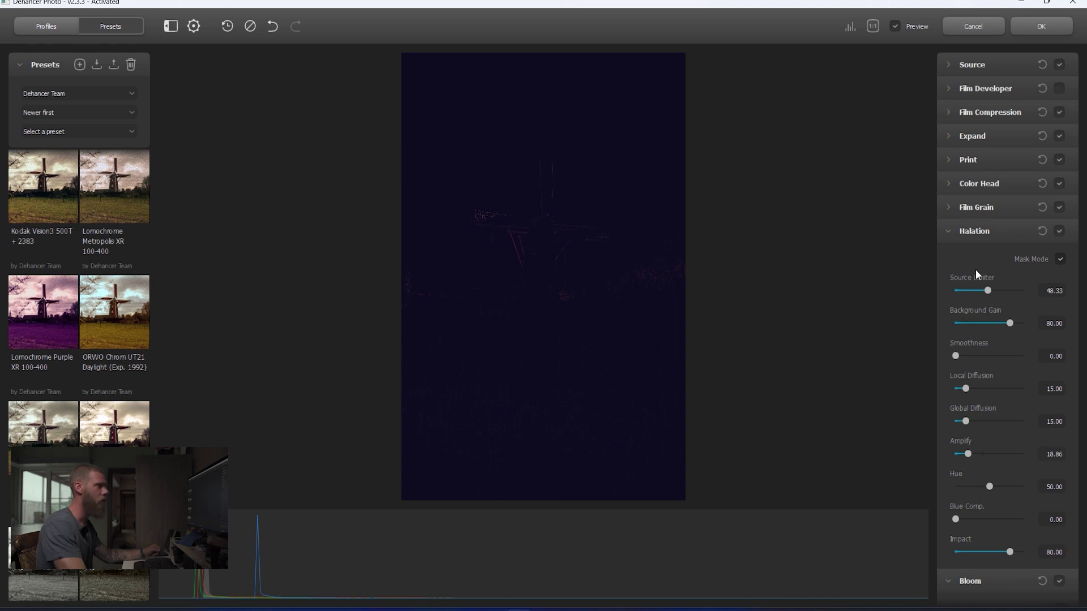
left_click_drag(989, 290, 1004, 290)
mouse_move(966, 450)
left_mouse_down()
mouse_move(999, 451)
mouse_move(962, 450)
left_mouse_up()
left_click(1064, 457)
key("BackSpace")
key("BackSpace")
key("BackSpace")
key("BackSpace")
type("5")
key("Return")
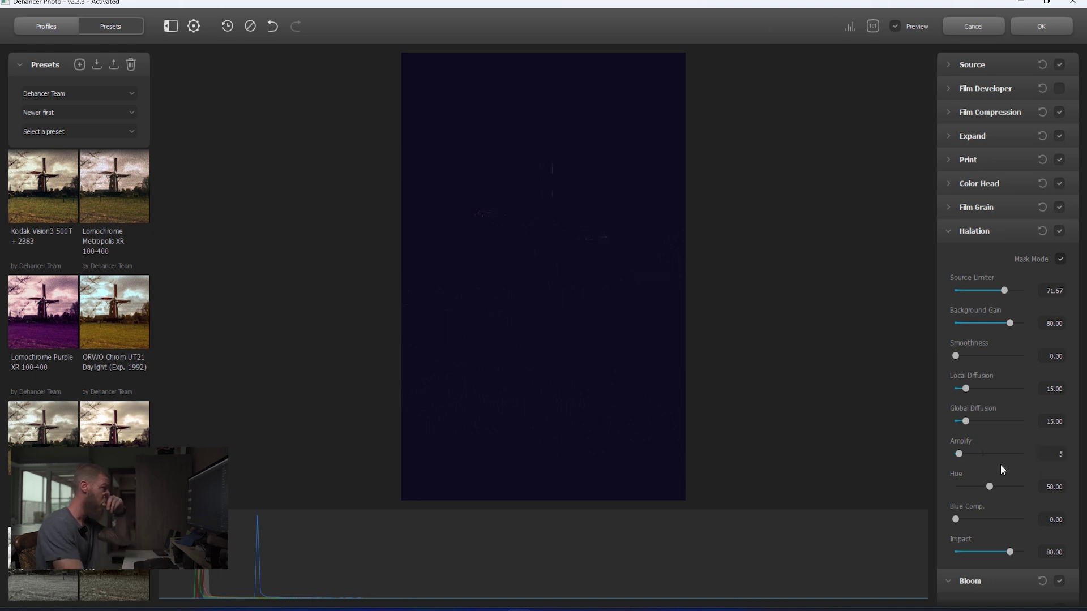
left_click(1060, 259)
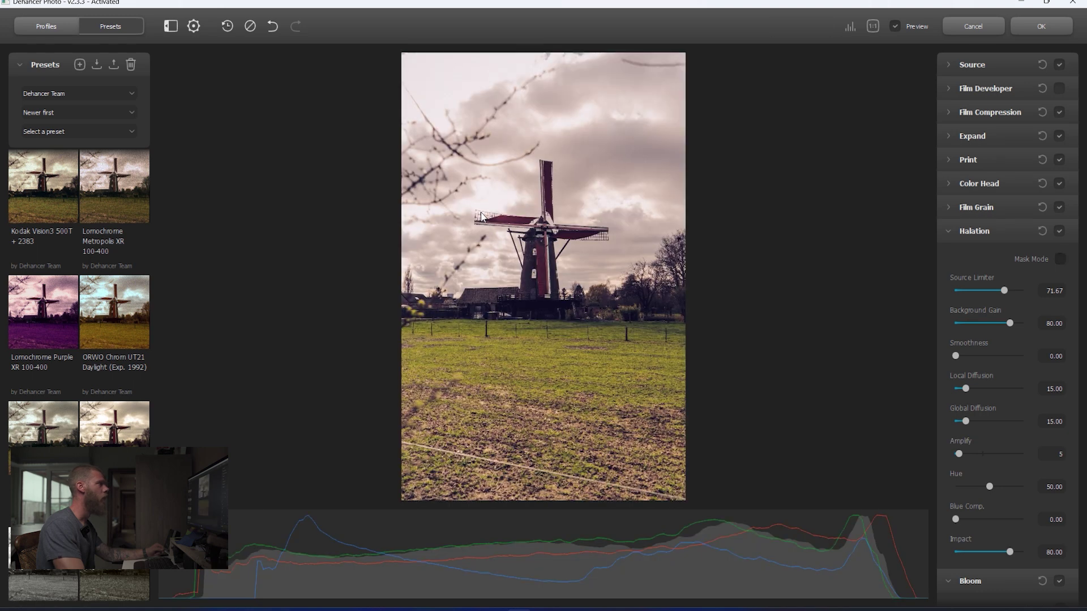
Inspect the halation around the windmill's sails at 100%, return to the full-image view and collapse the Halation settings.
left_click(872, 26)
left_click_drag(377, 130, 574, 379)
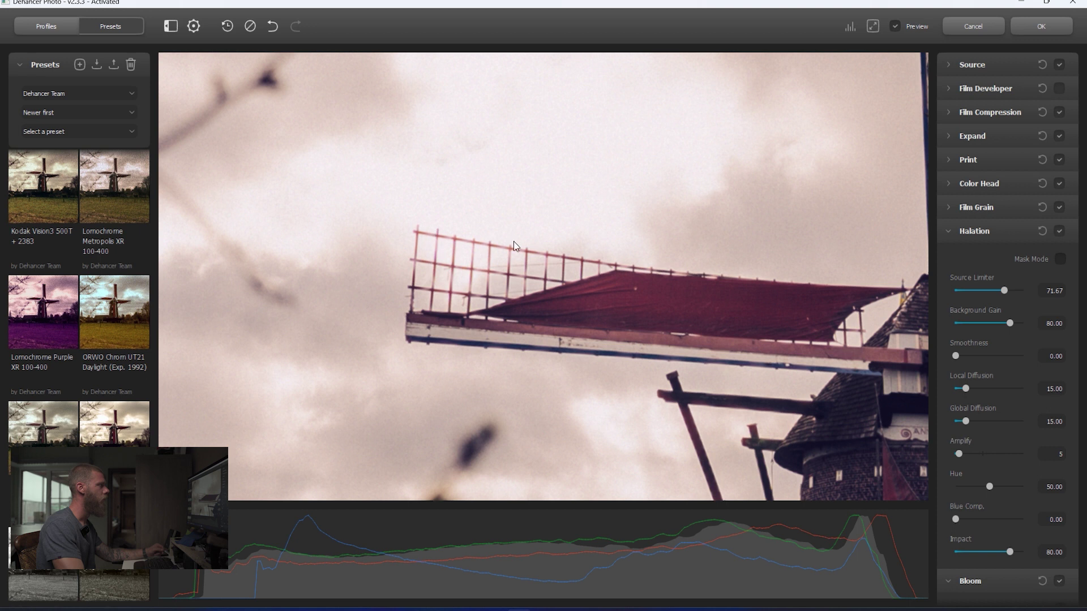
left_click_drag(422, 242, 344, 220)
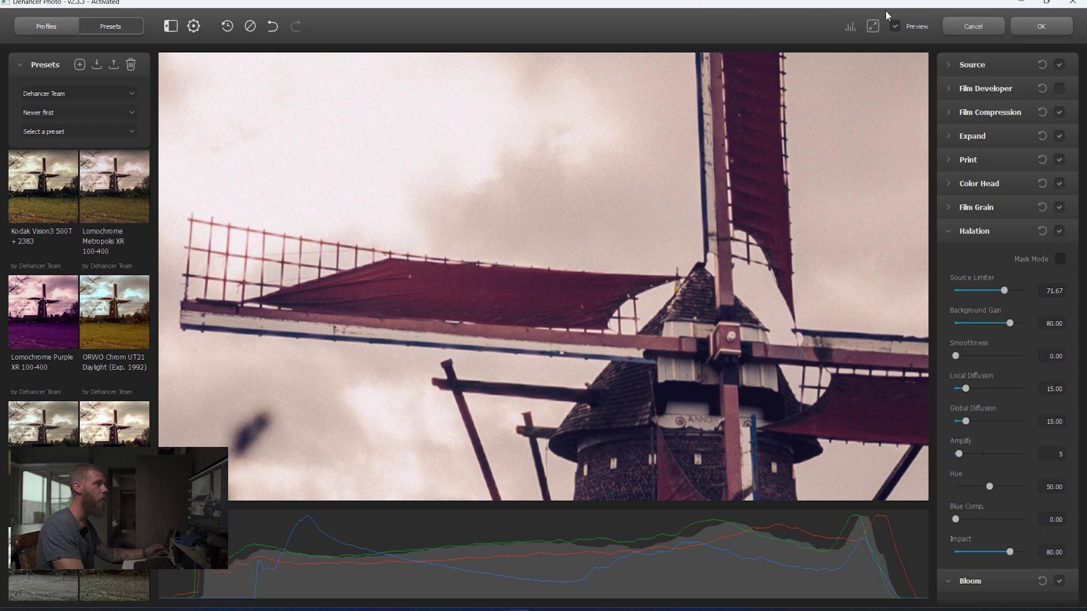
left_click(871, 27)
left_click(950, 231)
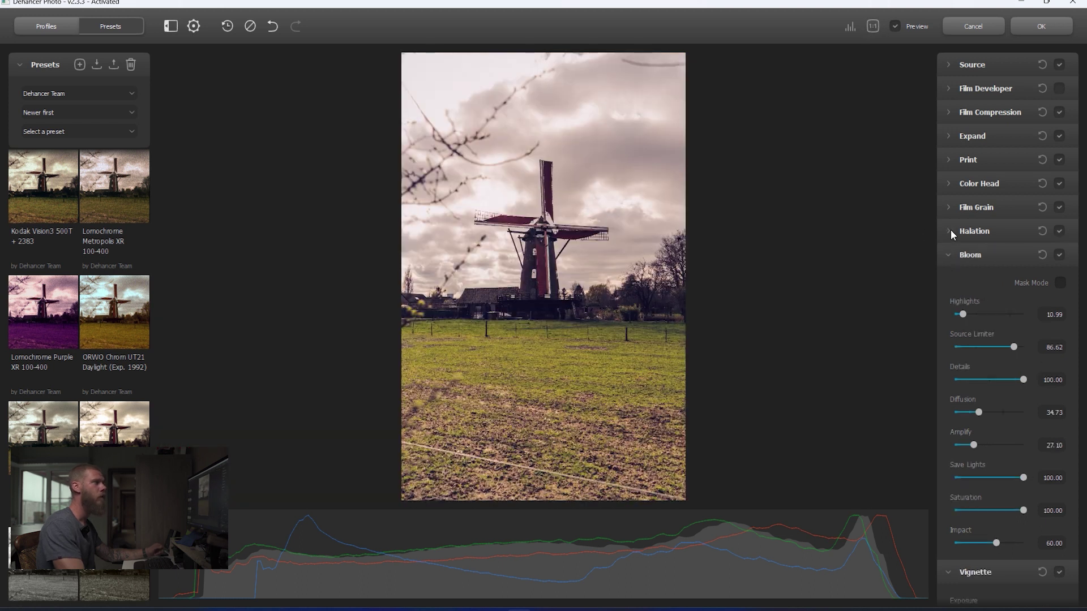
Compare Bloom off and on, and with its mask shown set Highlights to 11.67 and Amplify to 23.33 and lower the Source Limiter.
left_click(1059, 256)
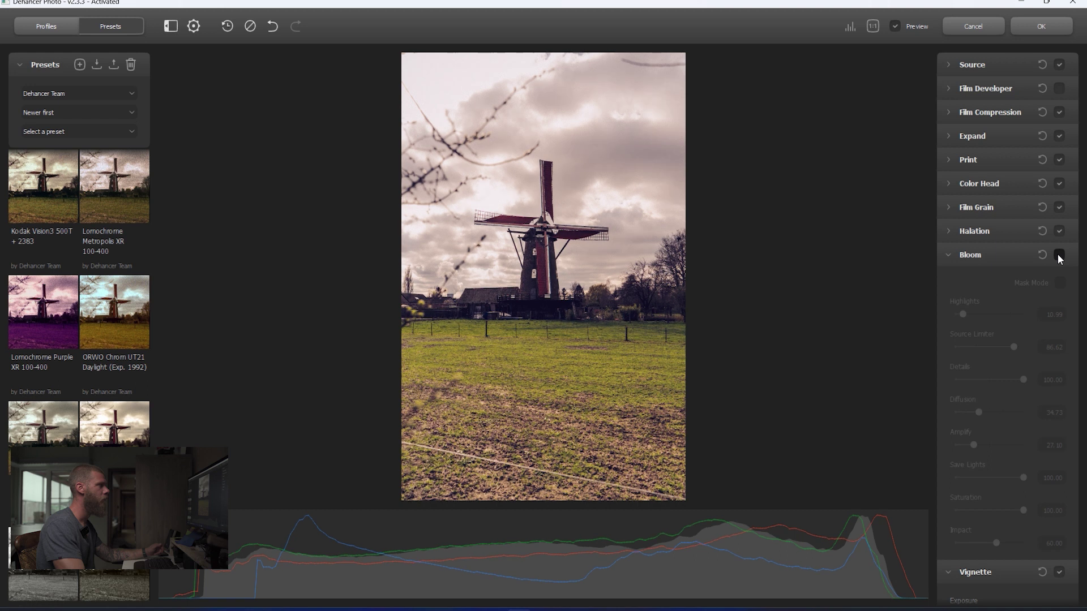
left_click(1059, 255)
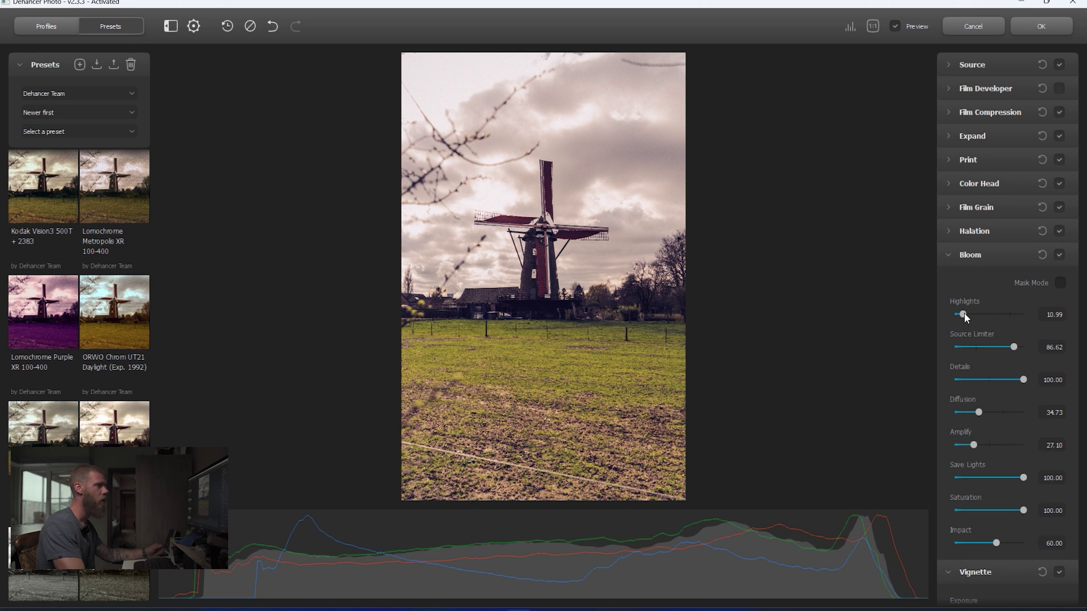
mouse_move(1013, 346)
left_mouse_down()
mouse_move(960, 348)
mouse_move(1012, 346)
left_mouse_up()
left_click(1060, 282)
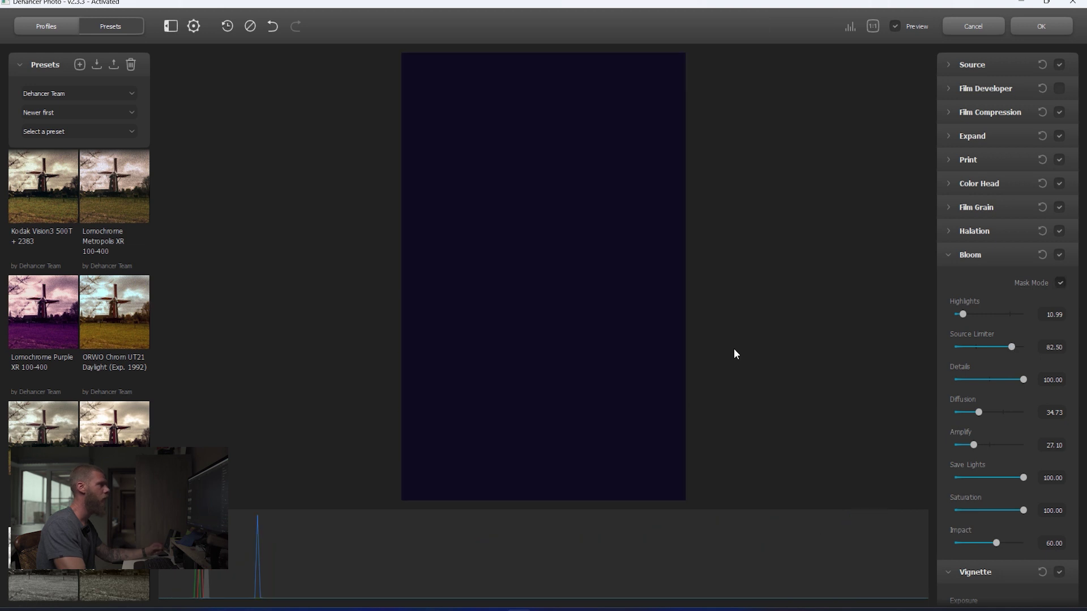
mouse_move(973, 445)
left_mouse_down()
mouse_move(1011, 440)
mouse_move(962, 442)
mouse_move(971, 439)
left_mouse_up()
left_click_drag(1011, 346, 959, 348)
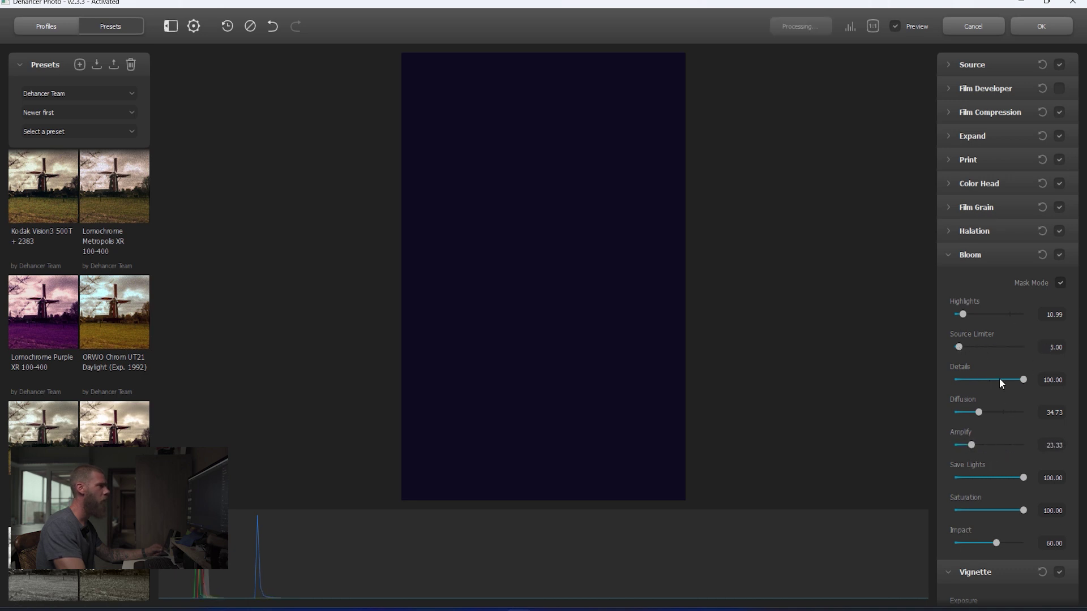
left_click_drag(1027, 315, 963, 314)
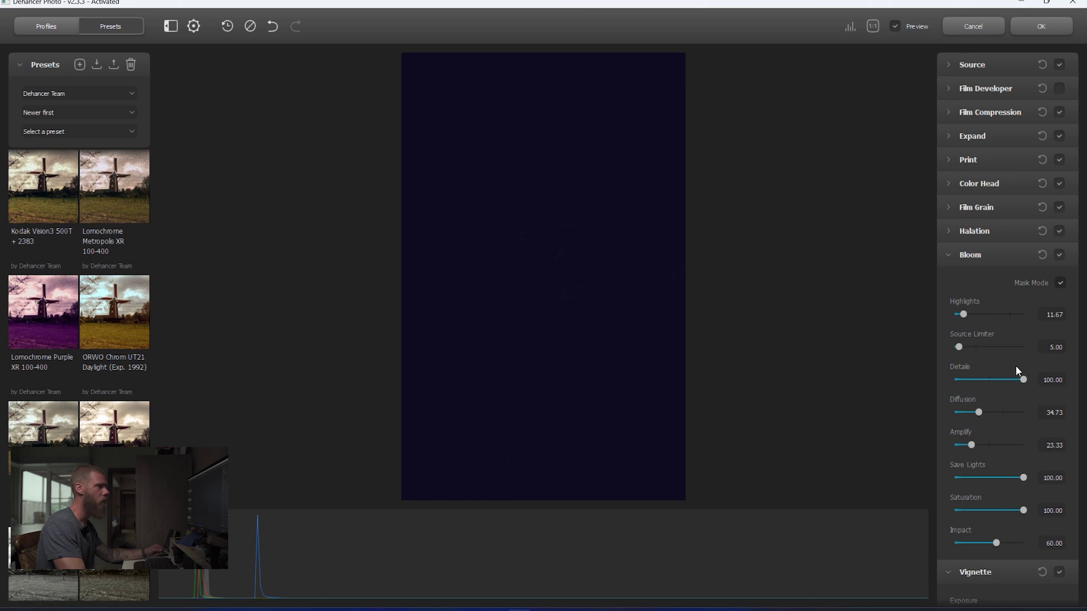
left_click_drag(960, 346, 976, 346)
left_click(1060, 283)
left_click(948, 254)
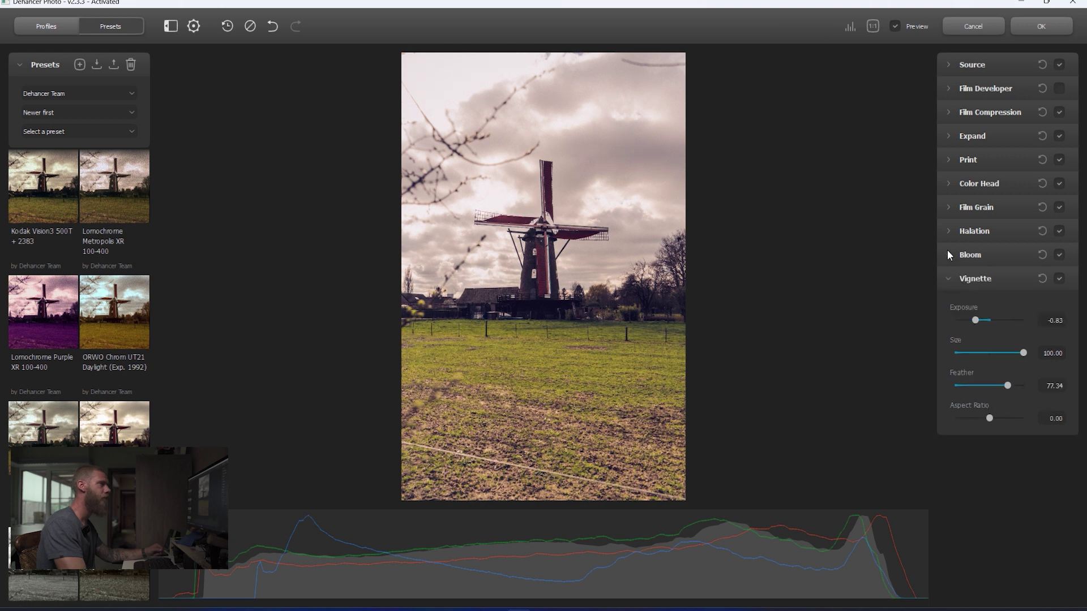
Check the Vignette off and on, set its Exposure to -2.00 and Size to 80.83, and apply the Dehancer edits to the photo.
left_click(1060, 279)
left_click(1059, 279)
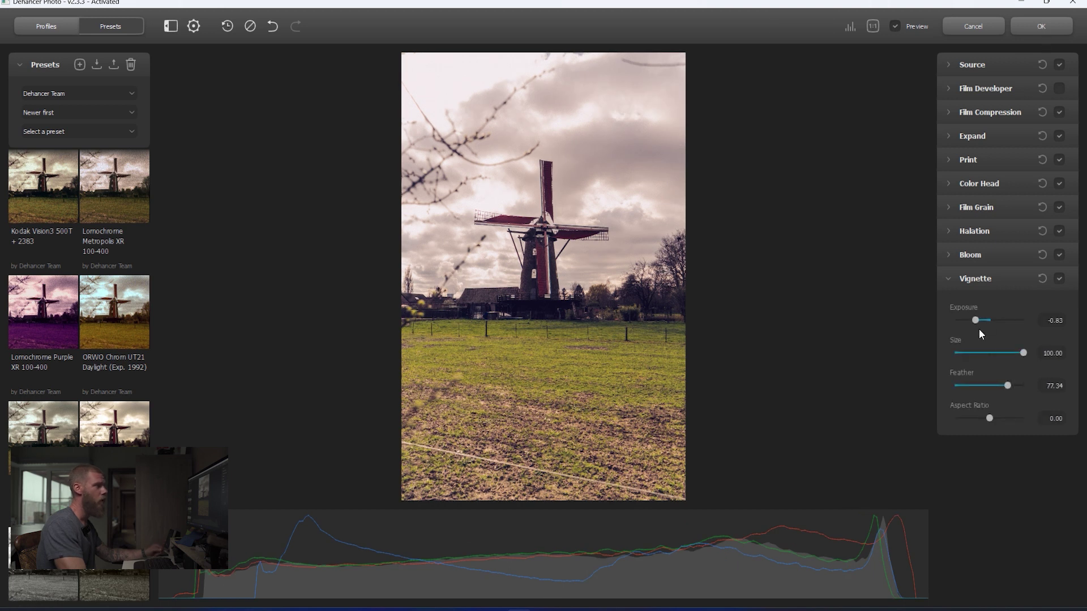
left_click_drag(971, 319, 950, 321)
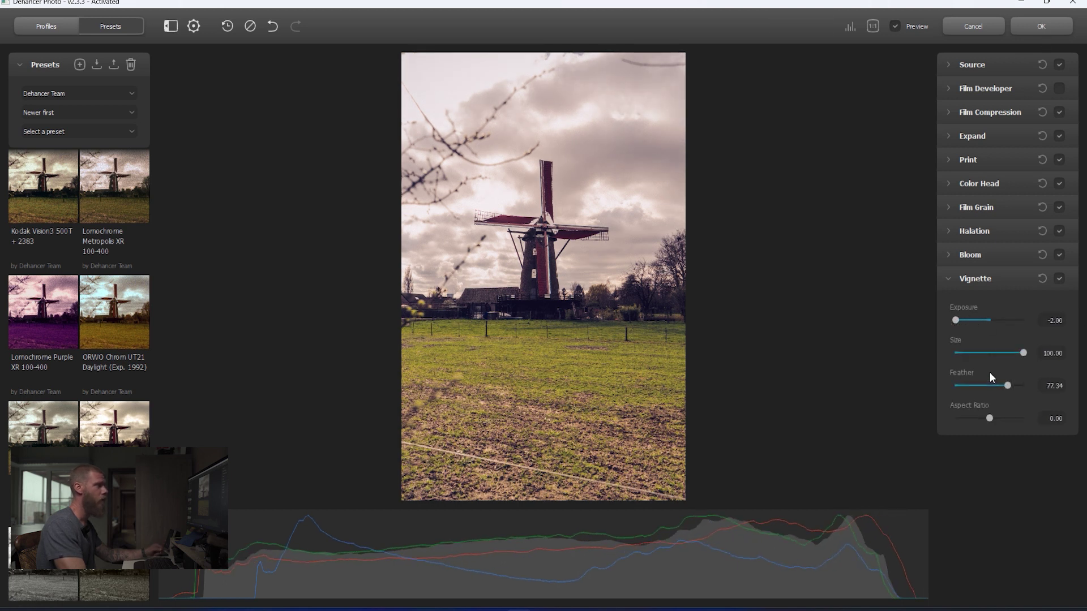
mouse_move(1023, 355)
left_mouse_down()
mouse_move(953, 354)
mouse_move(1011, 357)
left_mouse_up()
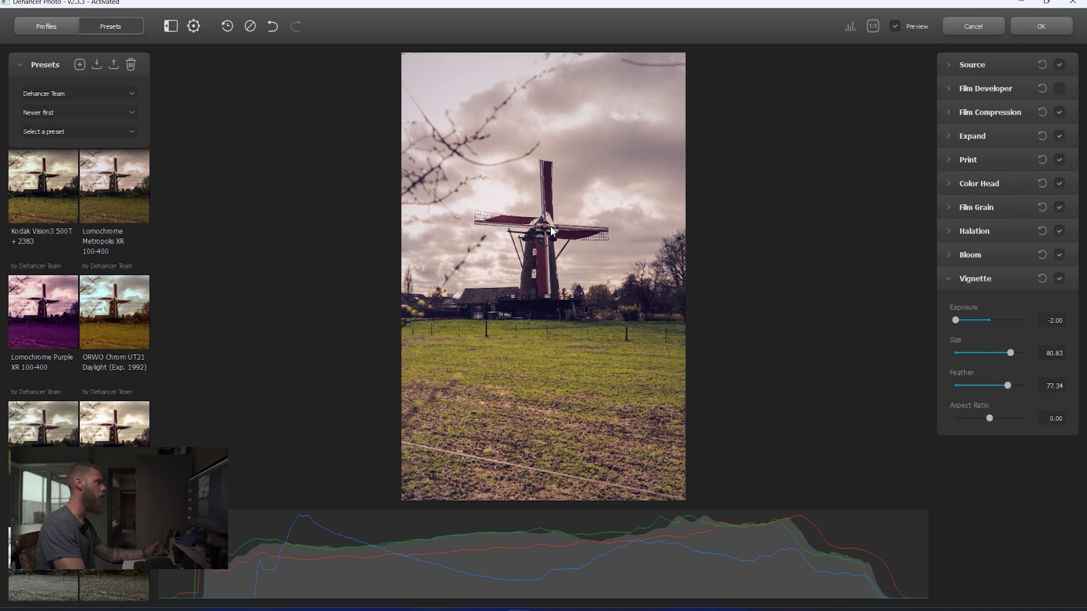
left_click(1033, 27)
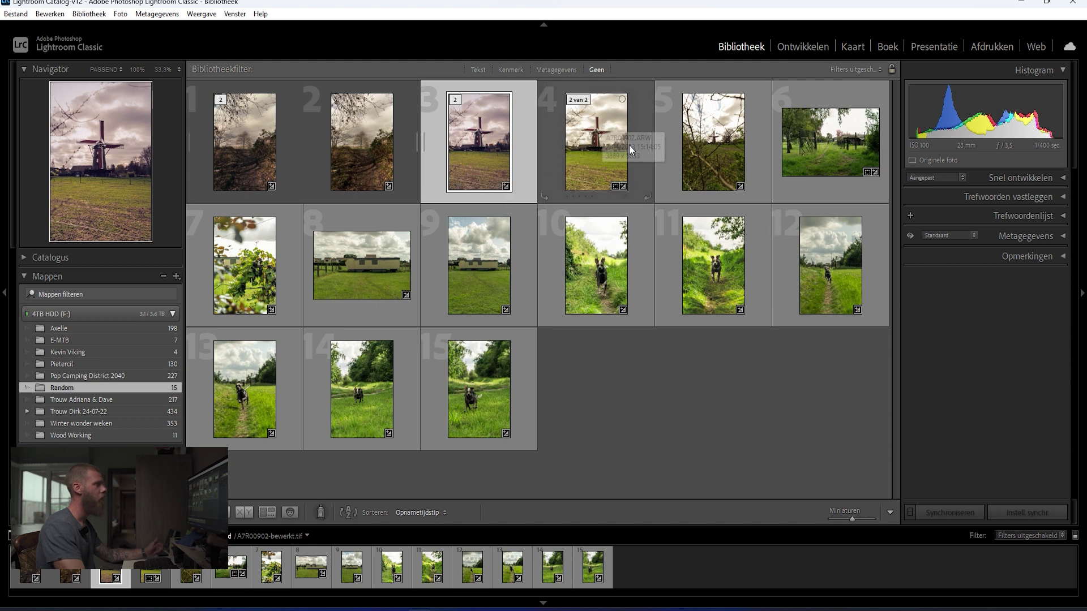
Inspect the edited windmill photo at 100% in Lightroom Classic and compare it full-size with the original.
left_click(228, 517)
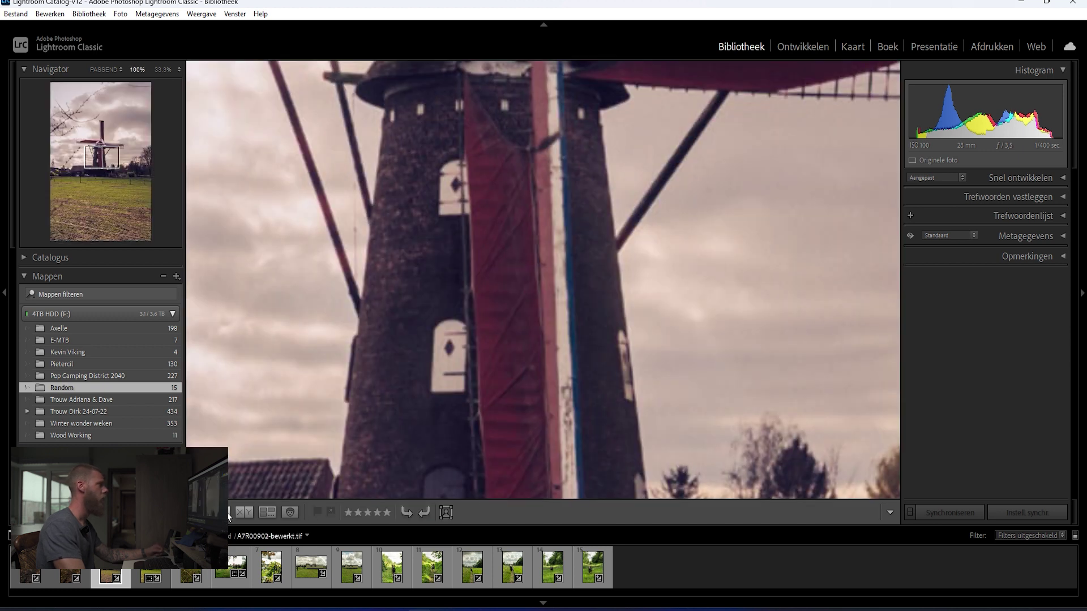
left_click(543, 300)
left_click(514, 243)
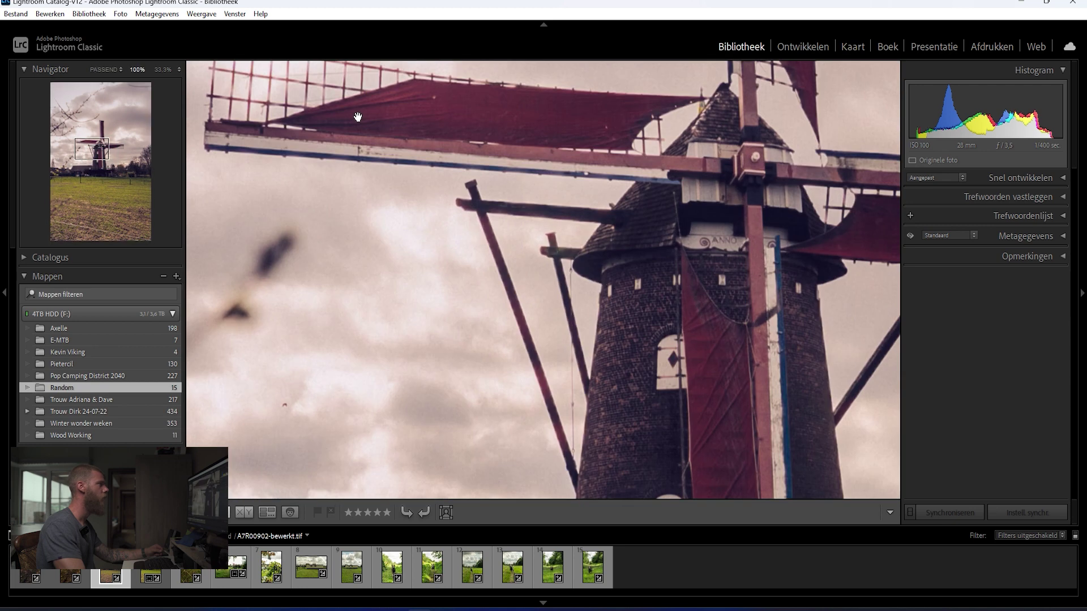
left_click_drag(359, 114, 594, 364)
left_click(608, 384)
key("Right")
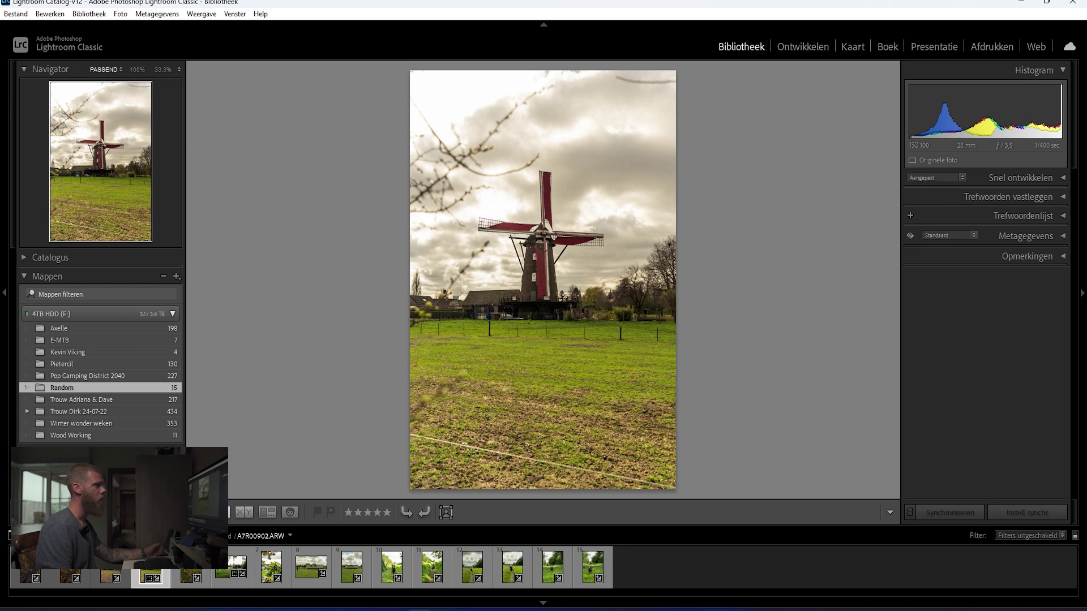
key("Left")
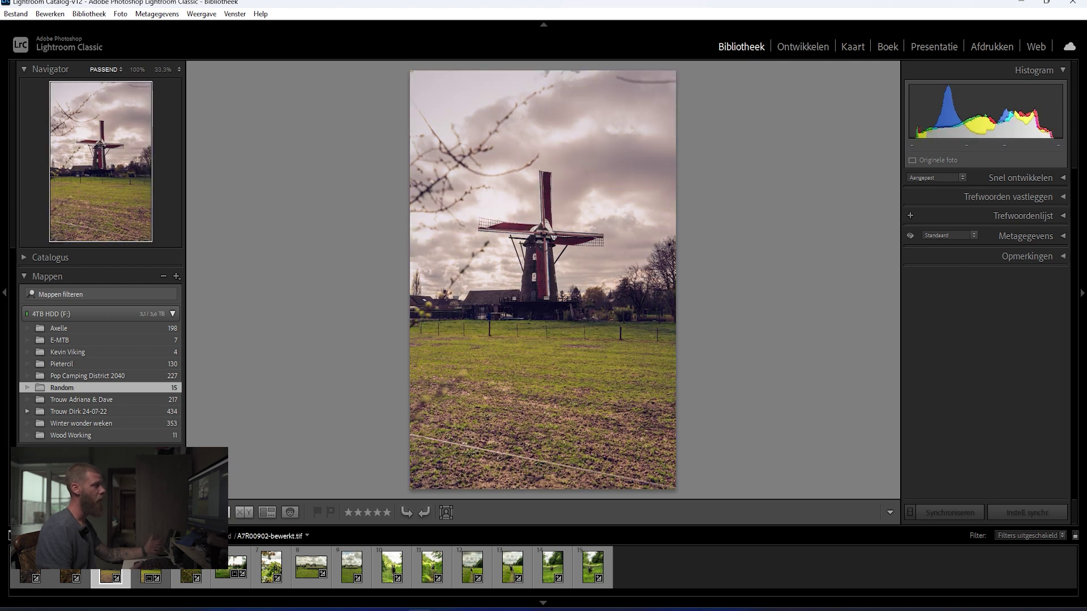
key("Right")
key("Left")
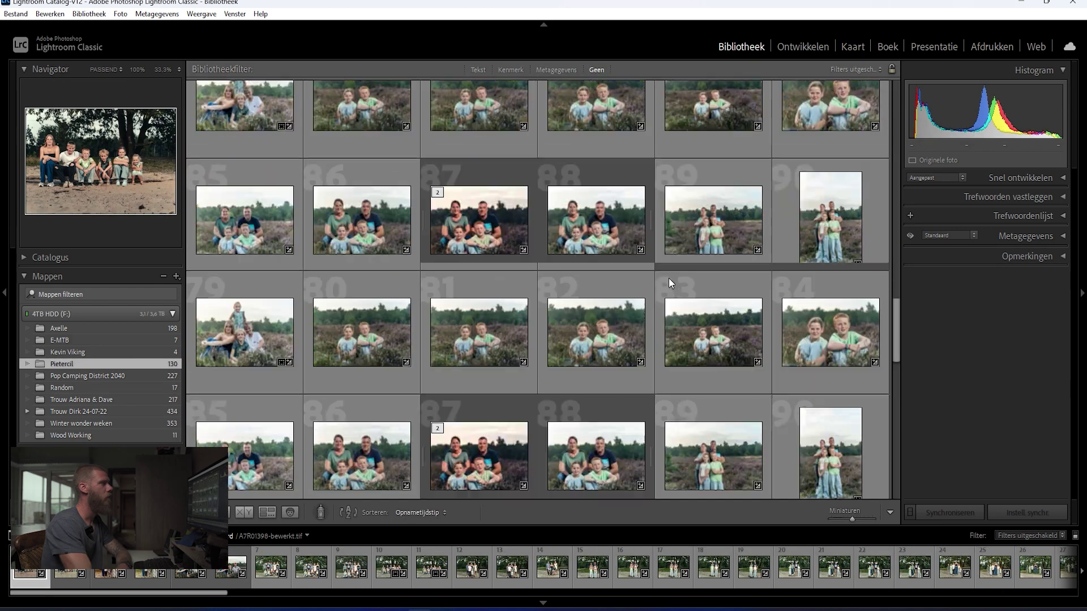
Open the edited photo of six children sitting on the sand and compare it with its original.
scroll(668, 278, "down", 5)
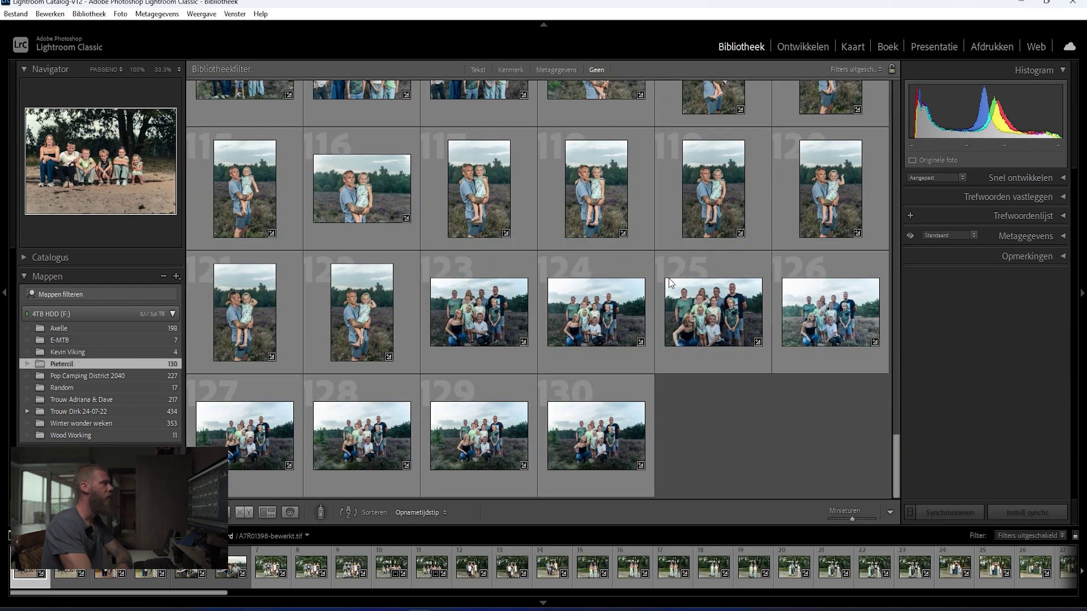
scroll(668, 277, "up", 15)
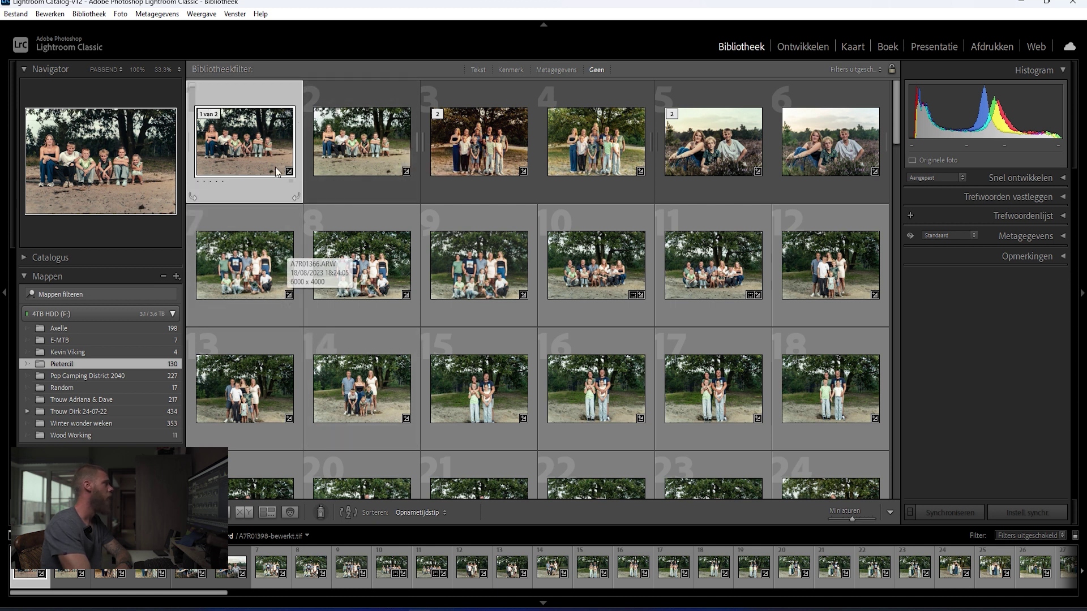
left_click(226, 514)
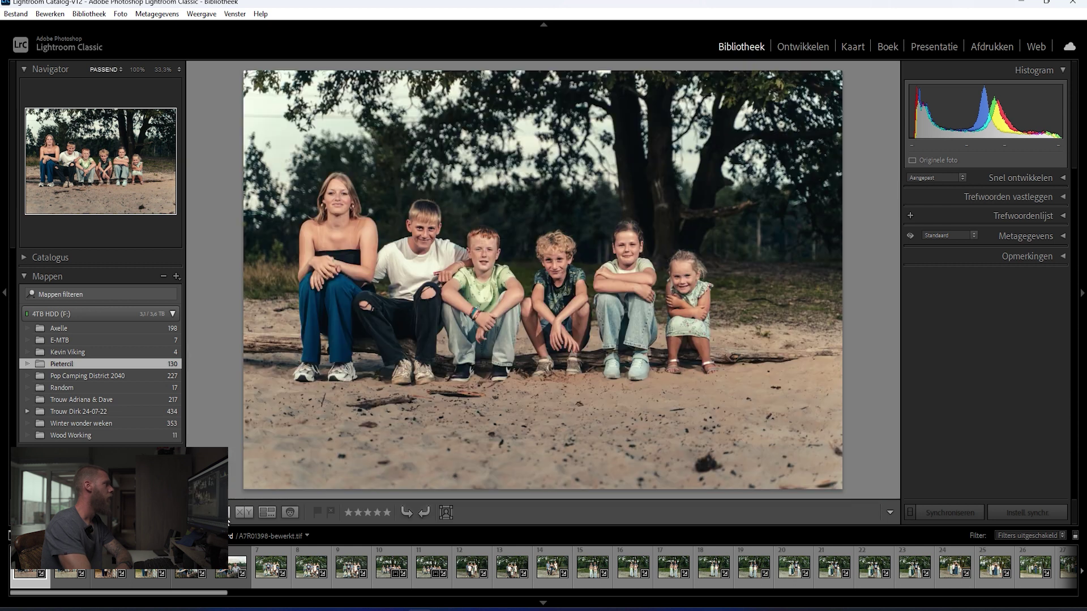
key("Right")
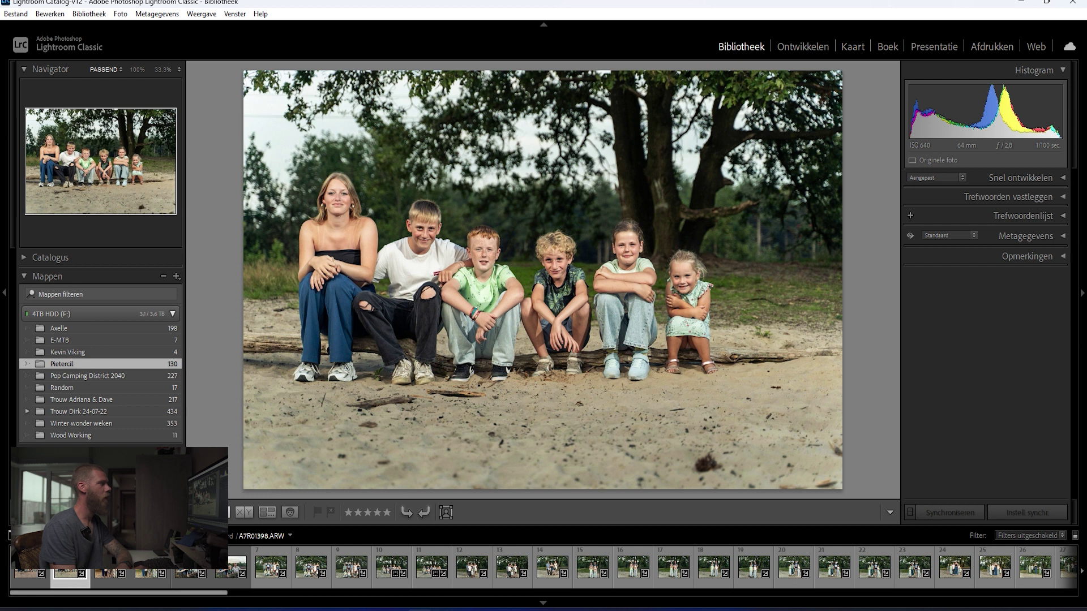
key("Left")
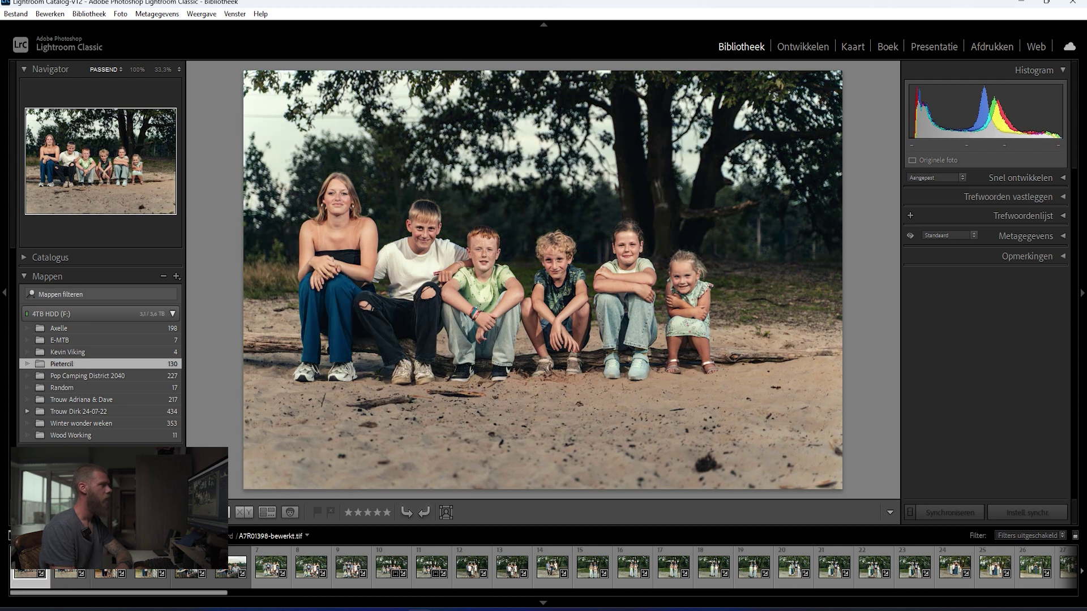
key("Right")
Compare the edited photo of the family standing under the trees with its original.
key("Right")
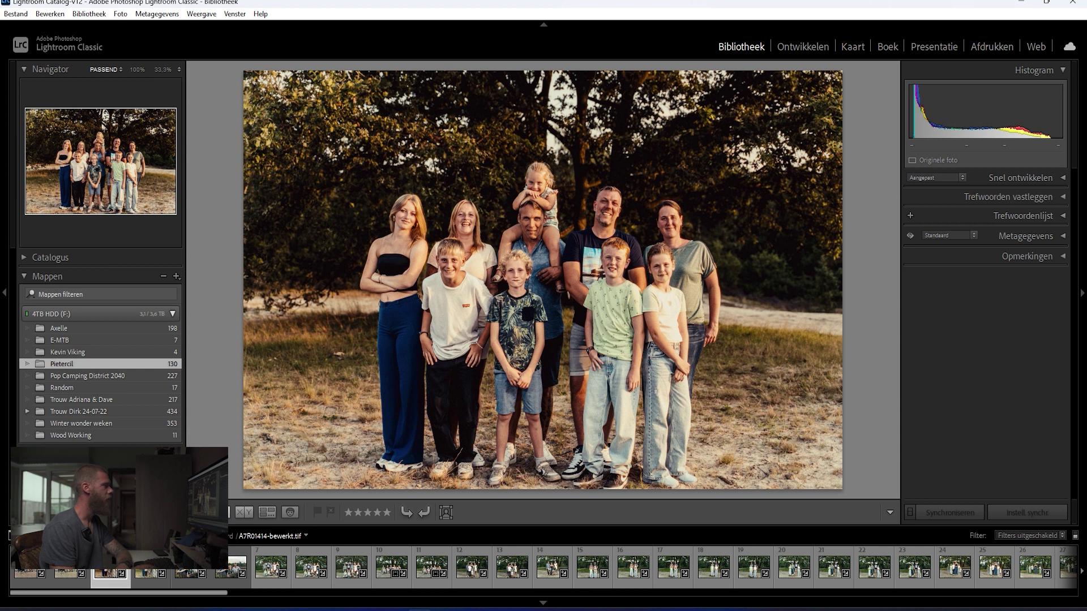
key("Right")
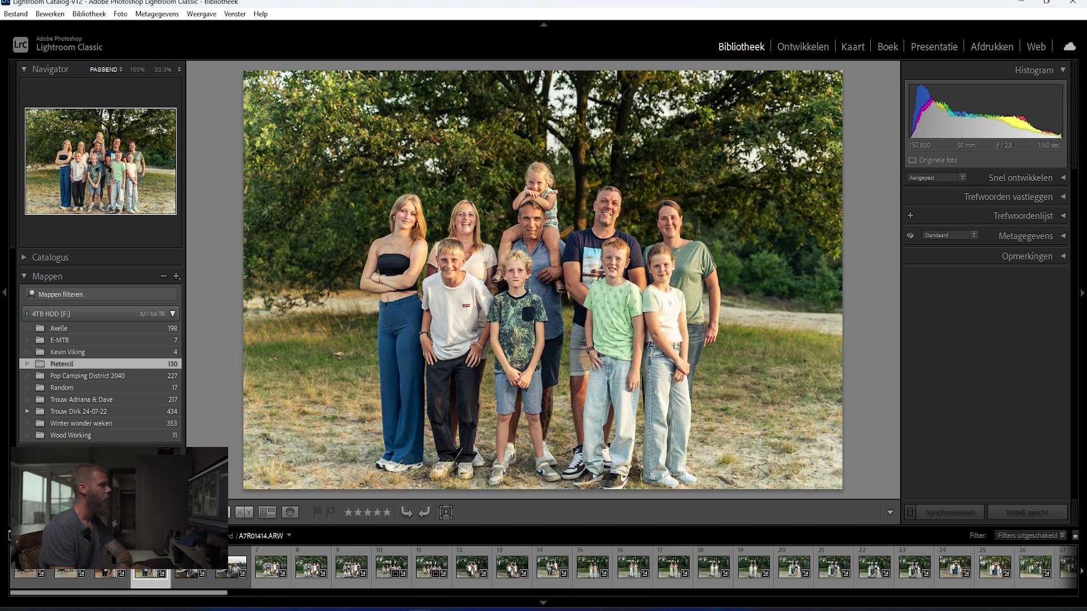
key("Left")
key("Right")
key("Left")
key("Right")
Compare the edited photo of three children sitting in the heather with its original.
key("Right")
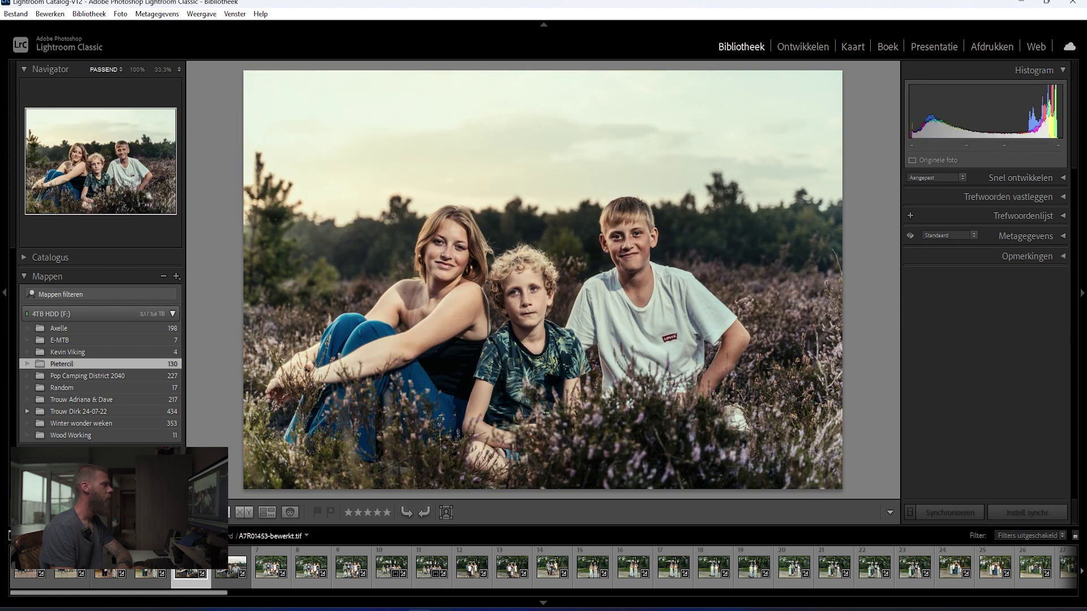
key("Right")
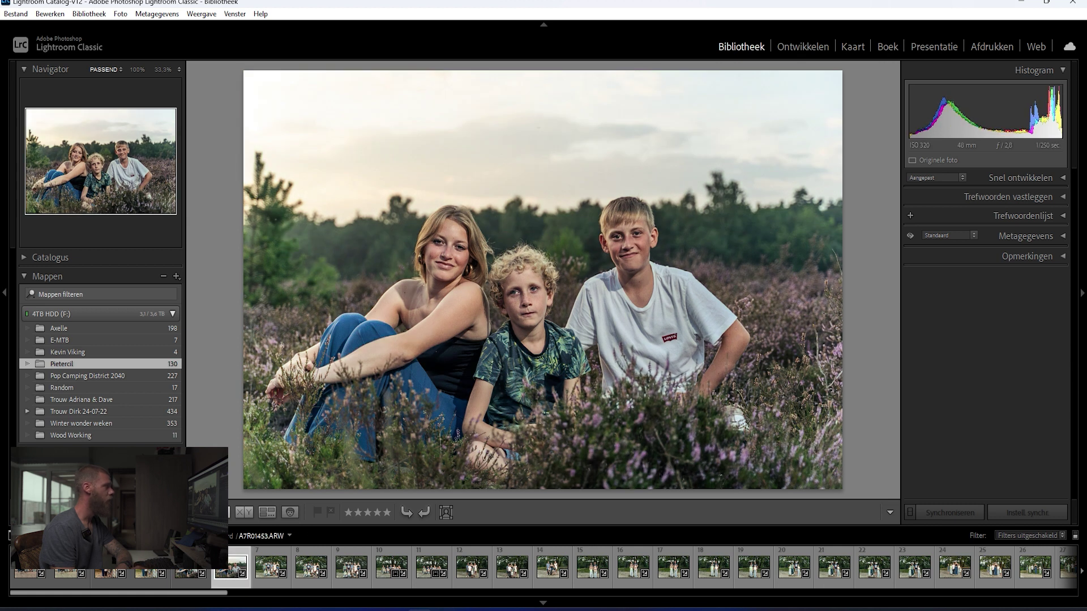
key("Left")
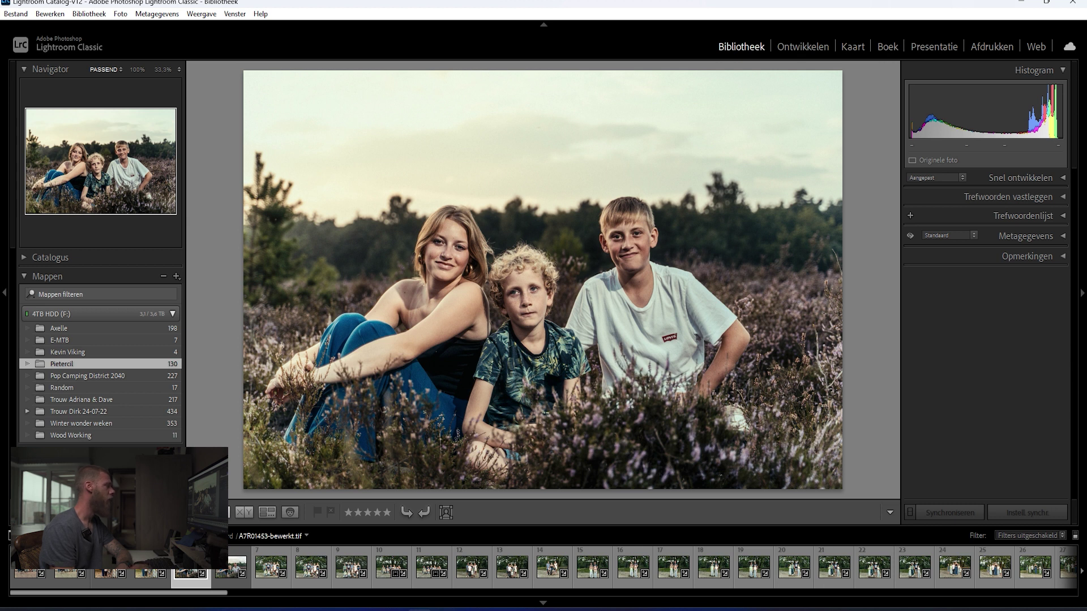
key("Right")
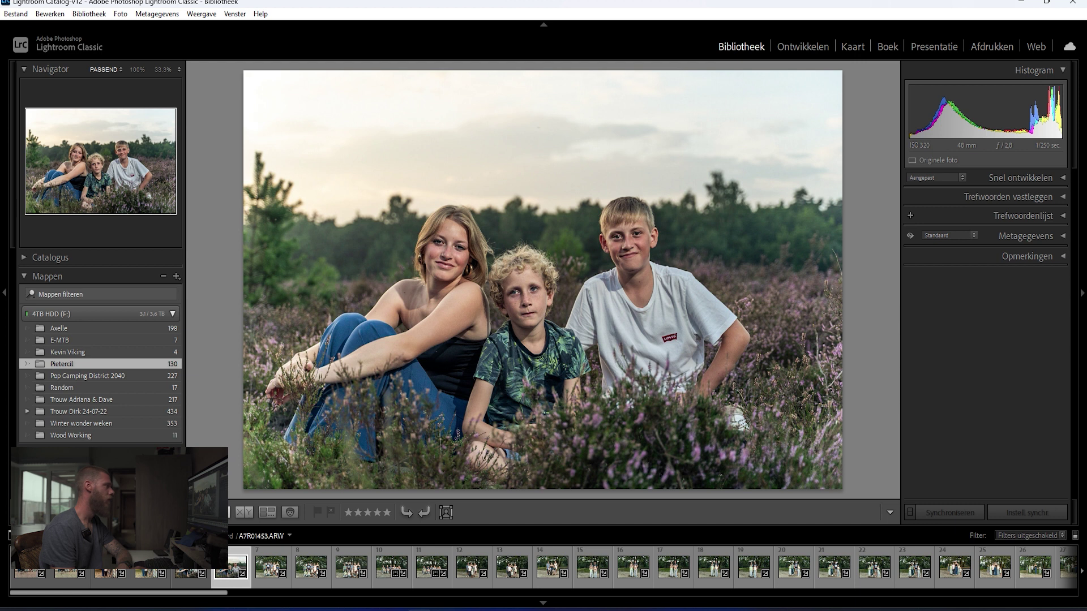
key("Left")
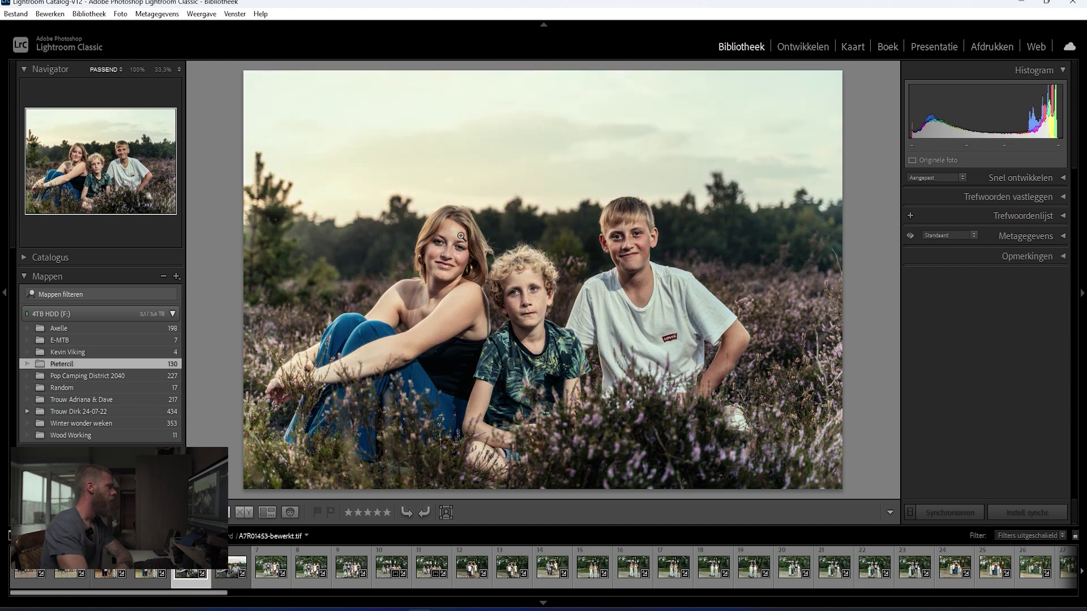
Find the edited photo of the girl standing between the tree trunks and compare it full-size with its original.
key("g")
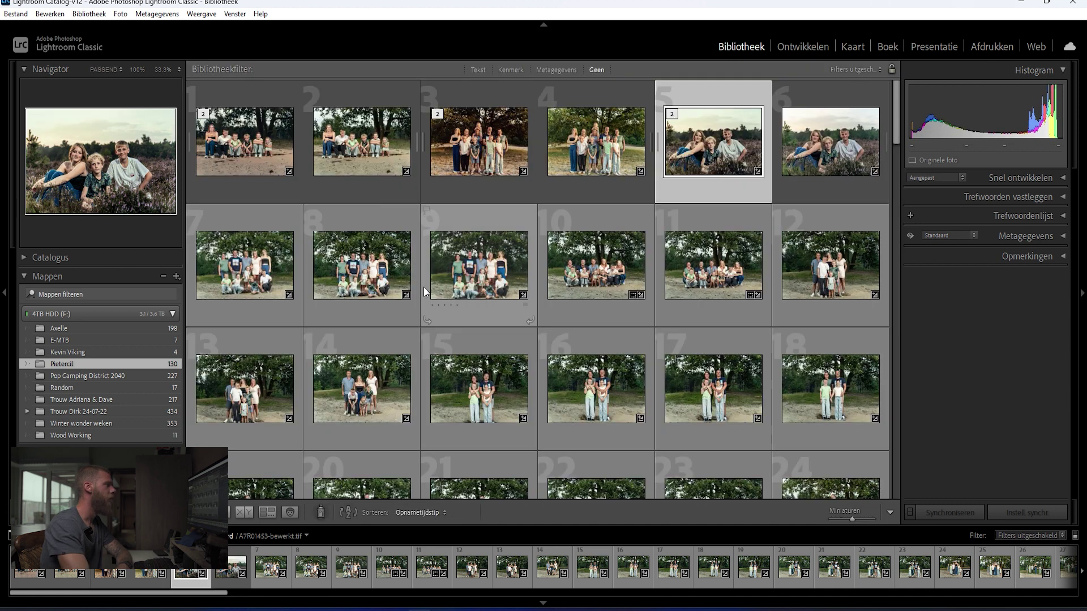
scroll(423, 287, "down", 6)
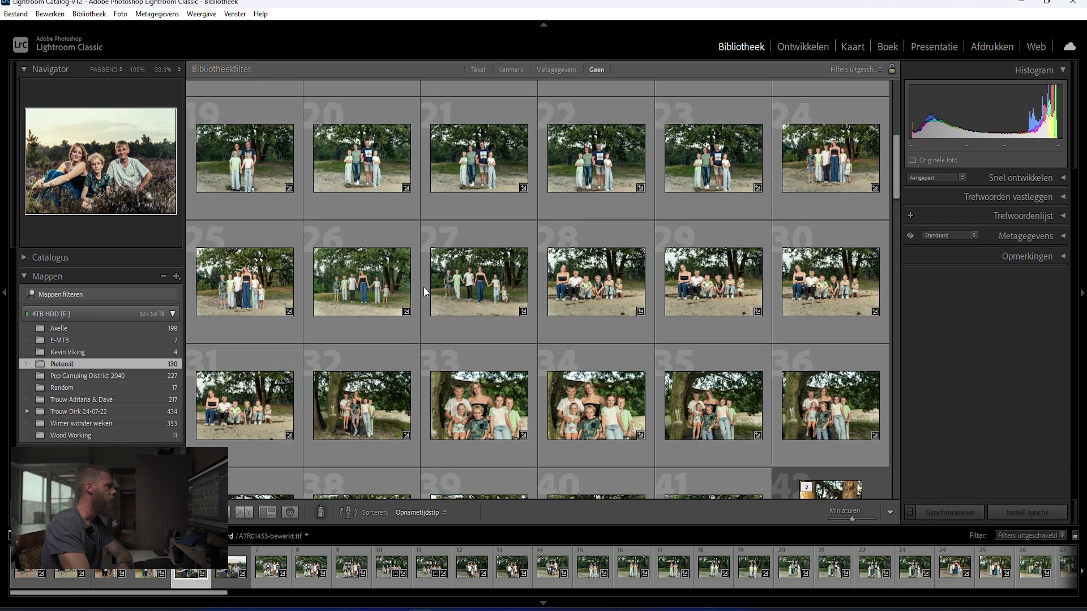
scroll(556, 328, "down", 4)
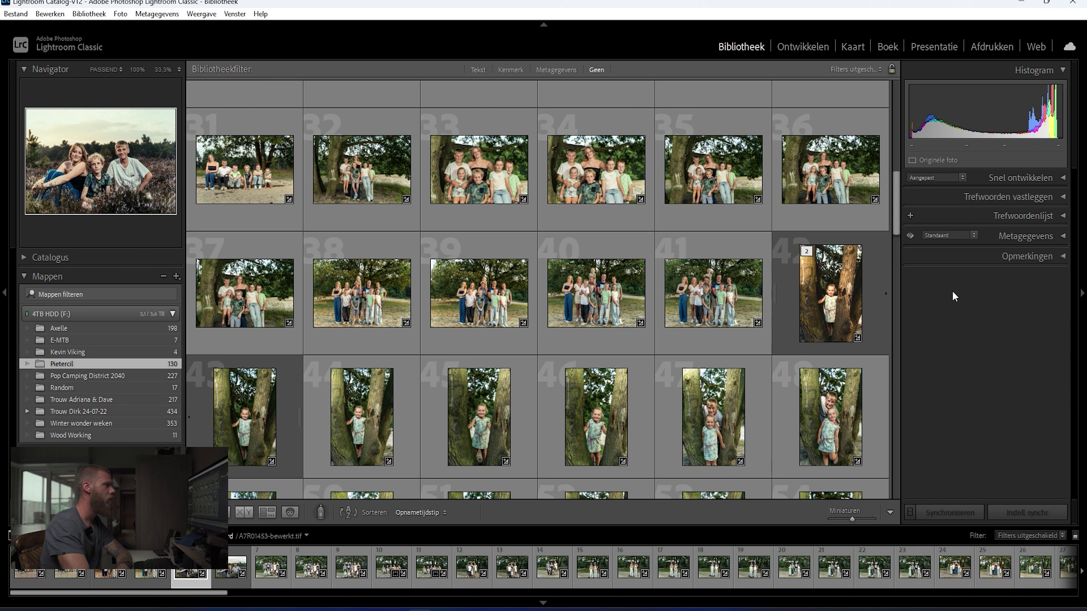
left_click(826, 315)
left_click(228, 516)
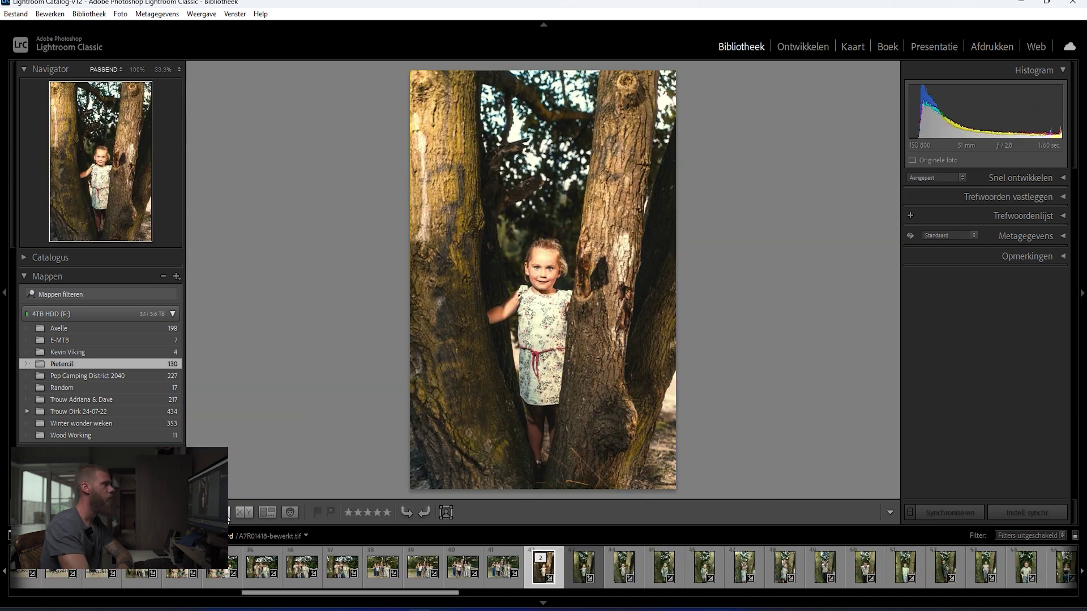
key("Right")
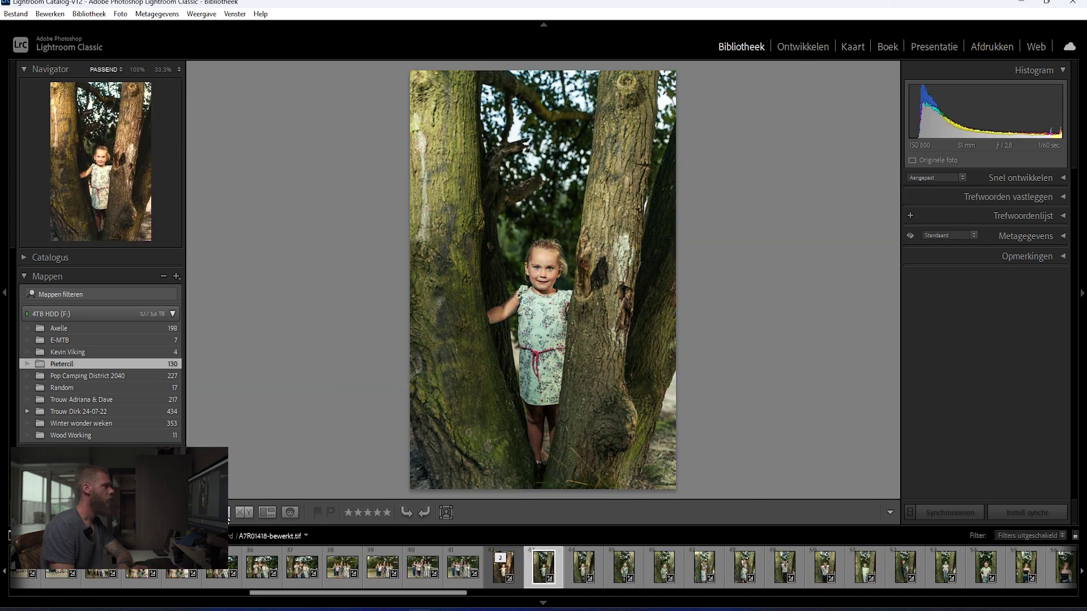
key("Left")
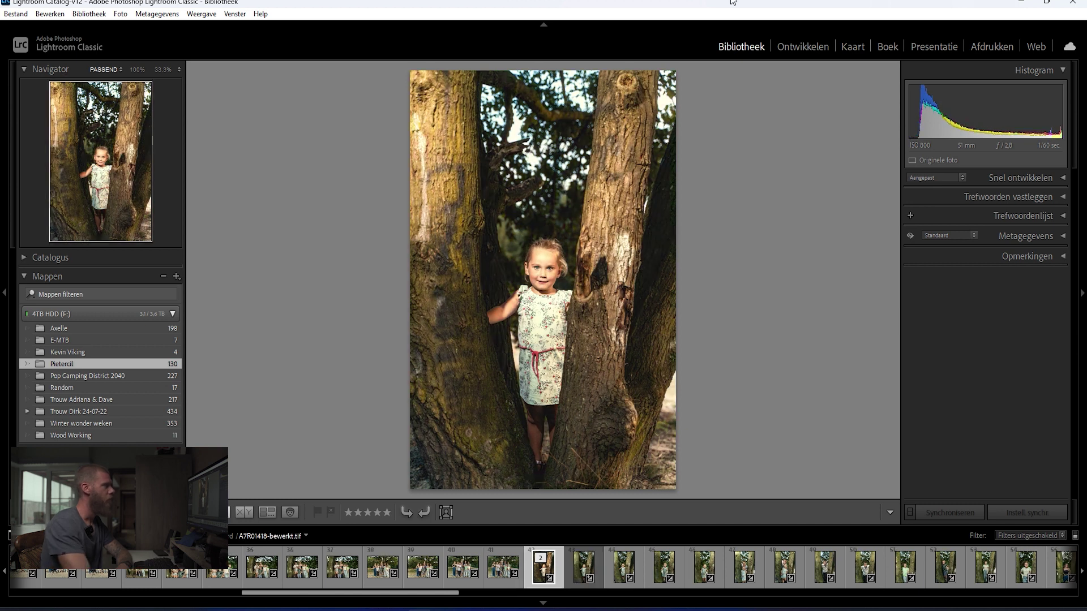
Find the edited heather photo with the small girl standing behind three seated children and compare it with its original.
key("g")
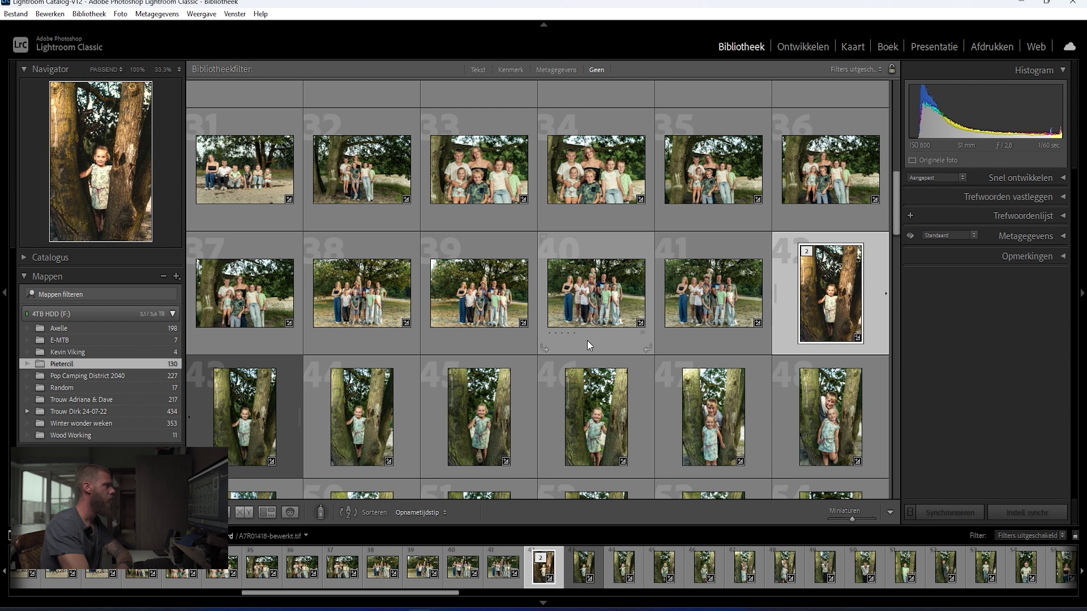
scroll(586, 340, "down", 5)
scroll(587, 340, "down", 5)
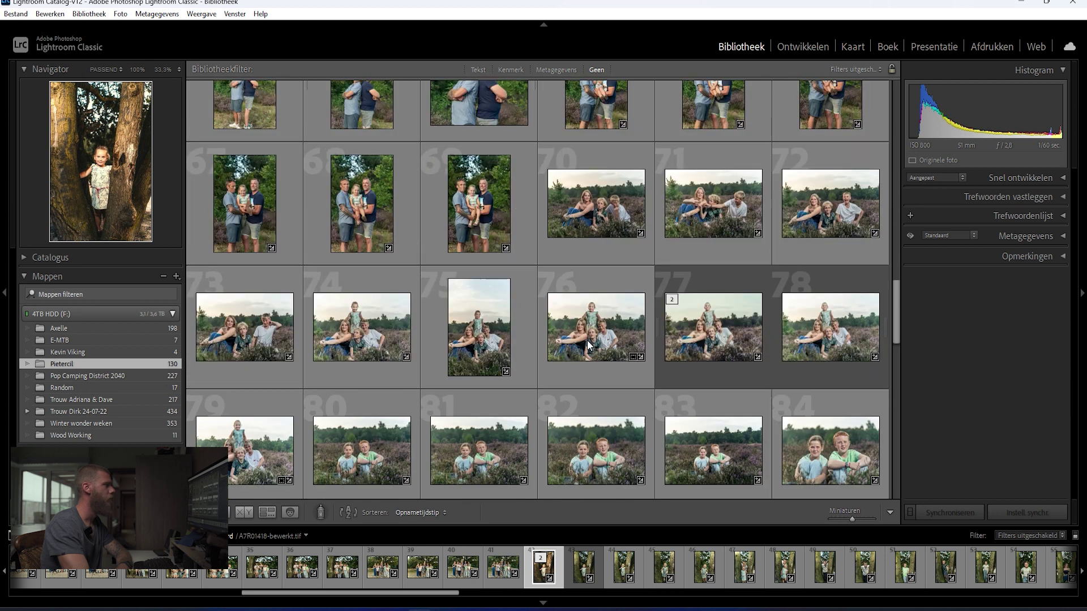
left_click(722, 340)
left_click(229, 512)
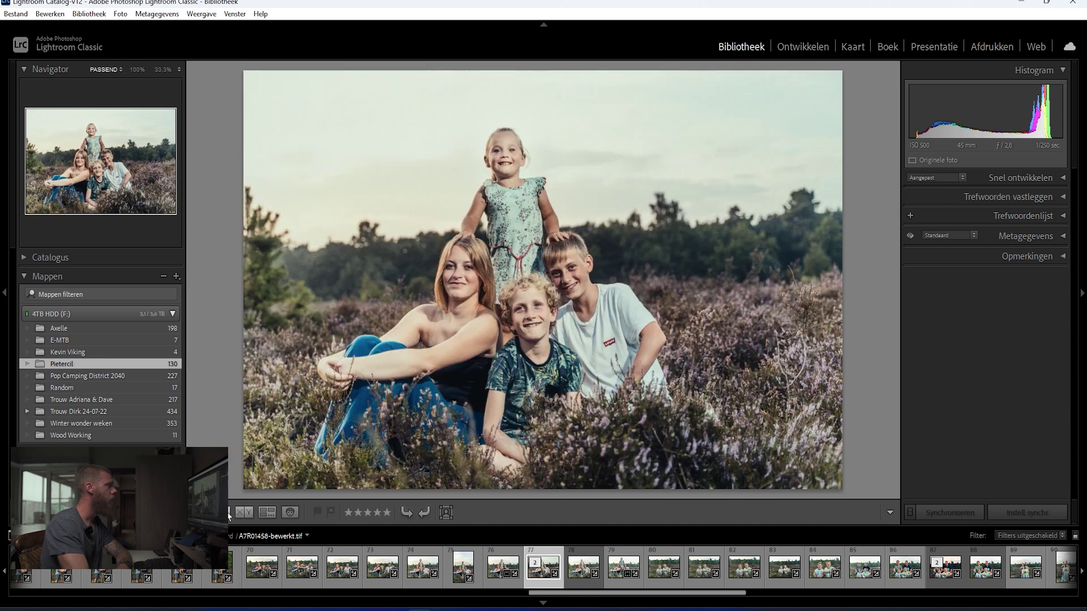
key("Right")
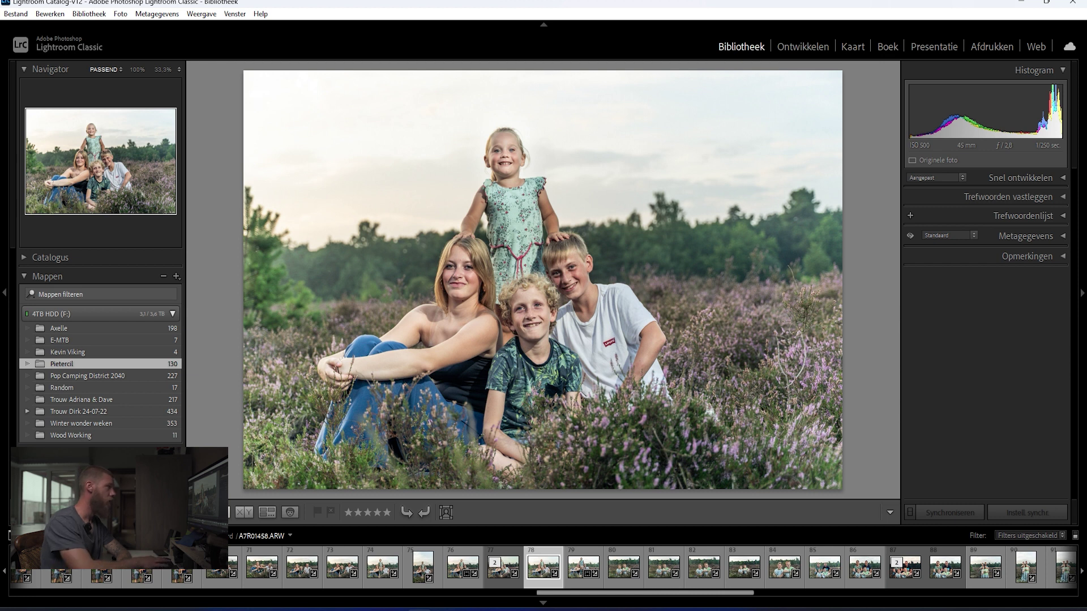
Check the raw heather photo's own before and after side by side in Develop, and return to its edited version in the Library.
left_click(805, 48)
key("y")
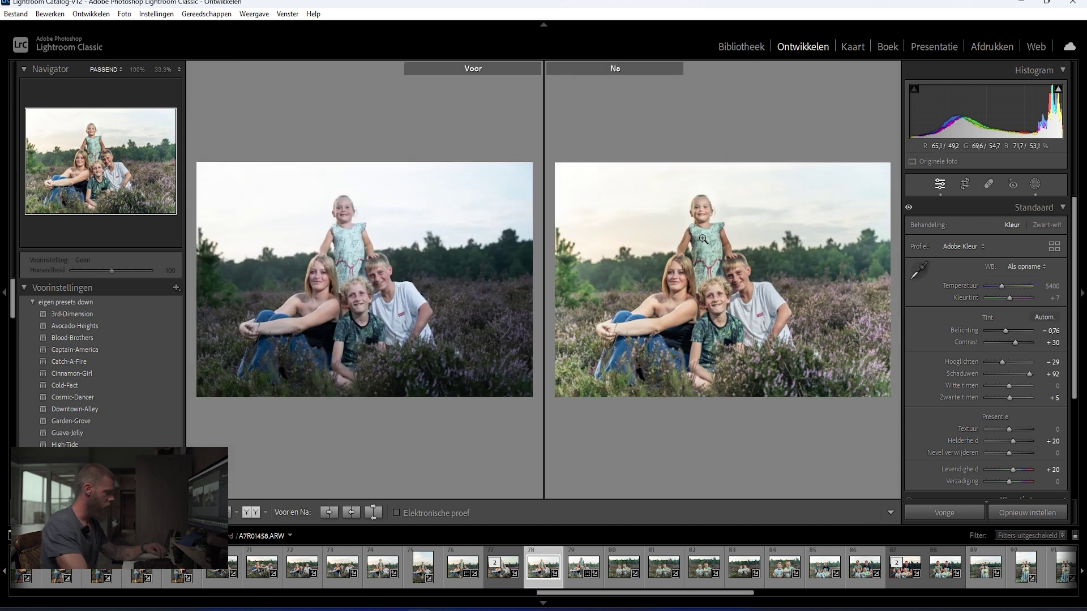
key("y")
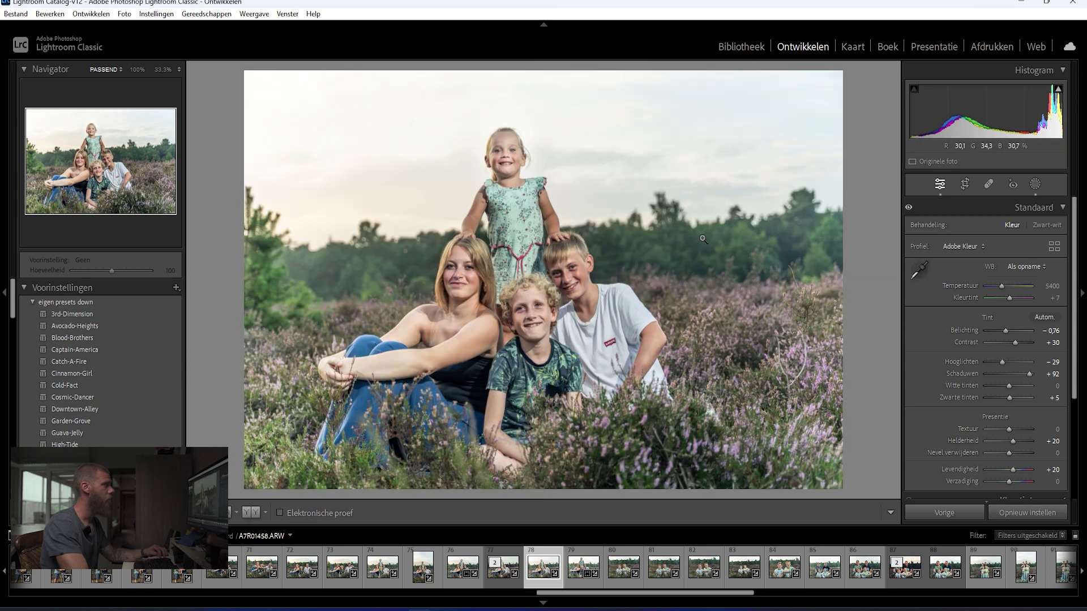
left_click(753, 47)
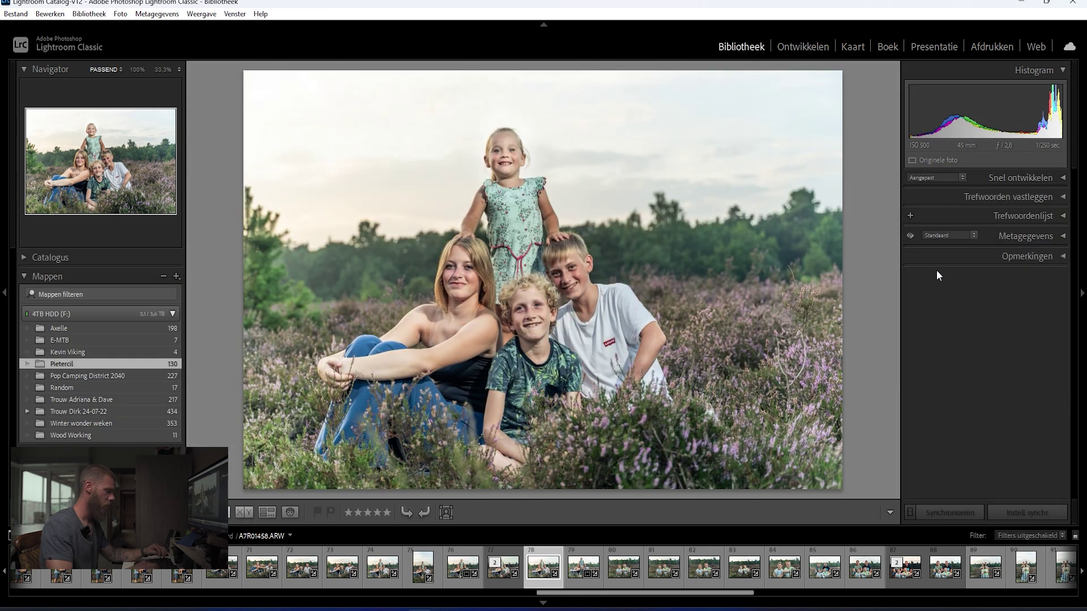
key("Left")
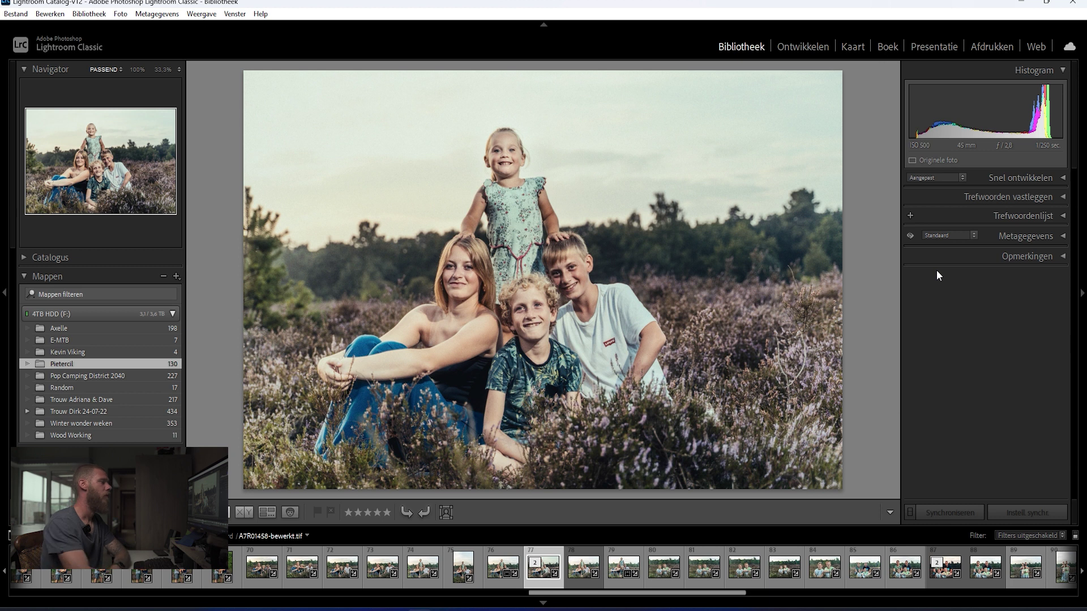
Open the edited photo of the parents with two children in the heather and look through the folder's thumbnails for more edited photos.
left_click(983, 576)
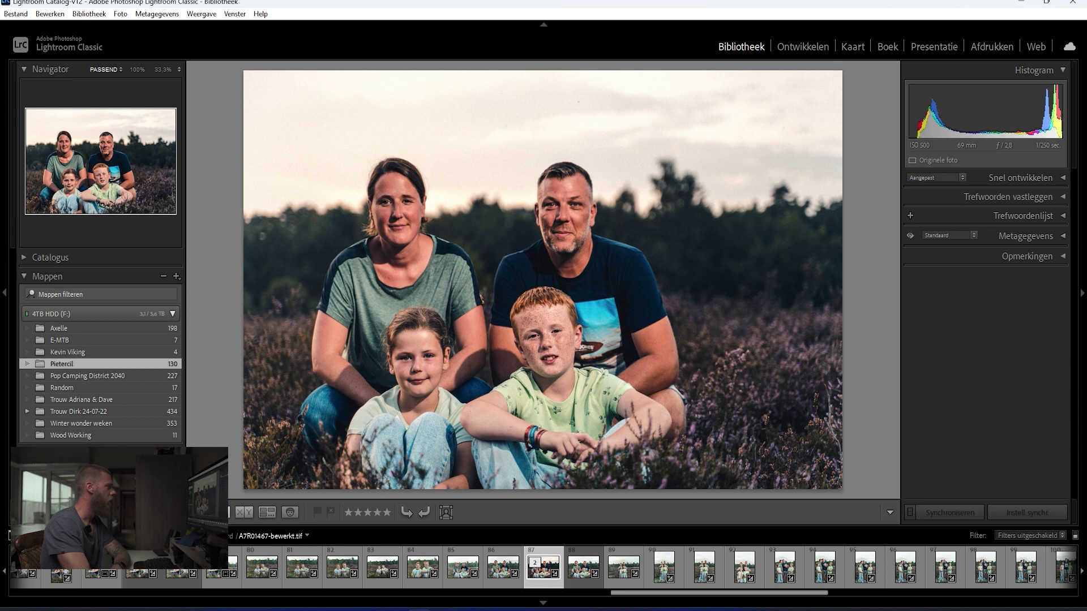
key("g")
scroll(561, 386, "down", 3)
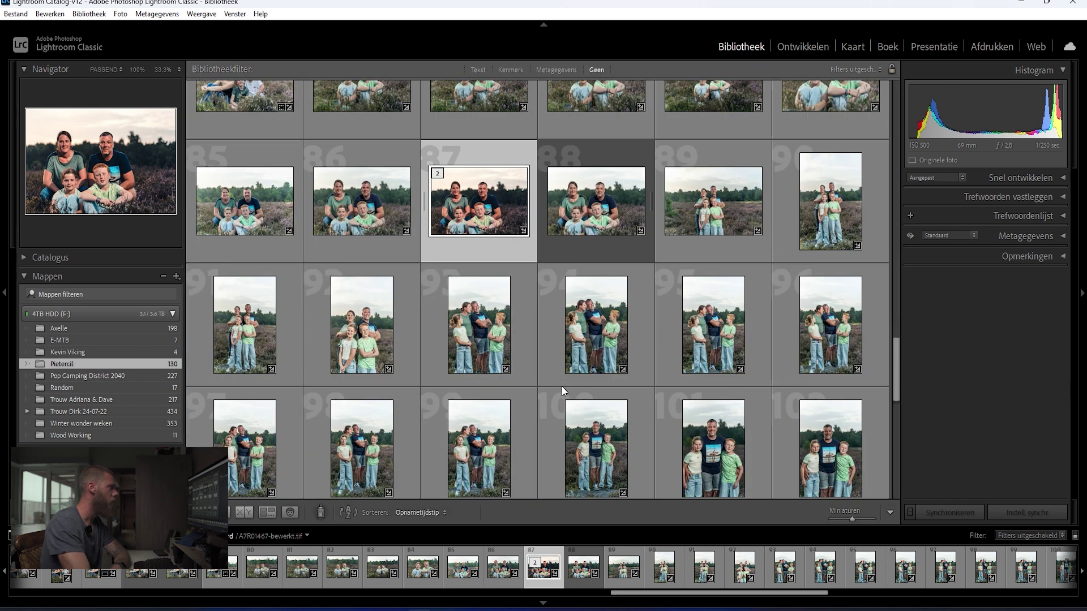
scroll(562, 388, "down", 10)
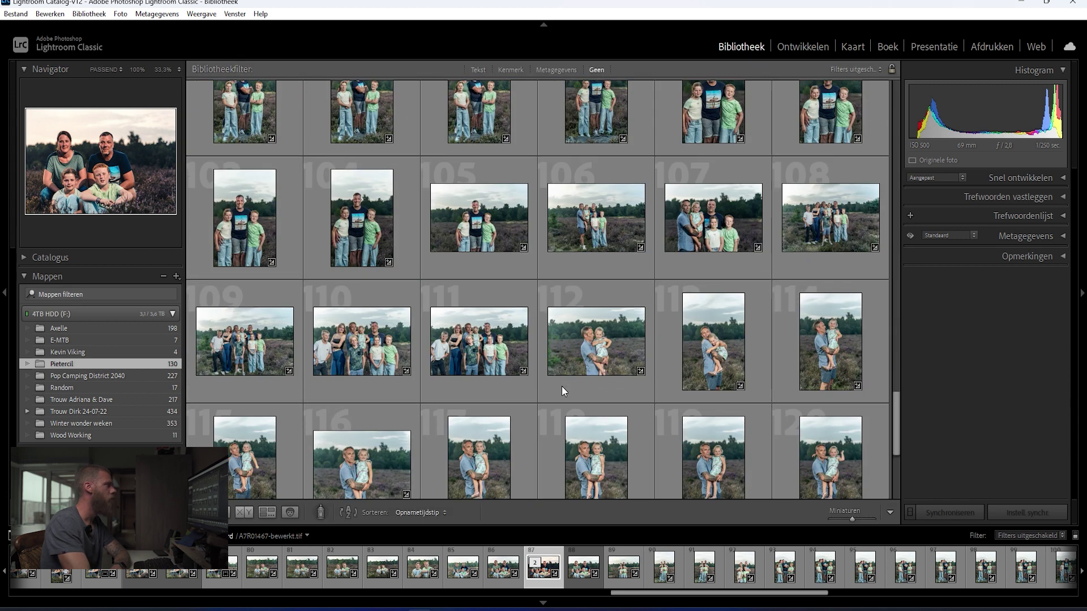
scroll(562, 386, "down", 5)
scroll(561, 386, "up", 20)
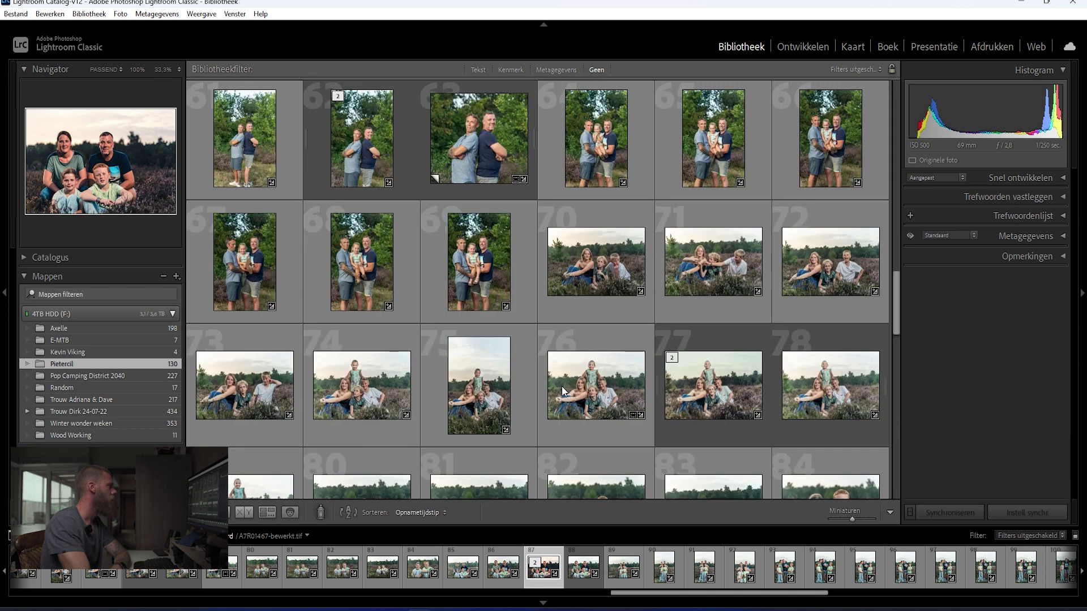
scroll(562, 386, "up", 12)
scroll(561, 386, "down", 20)
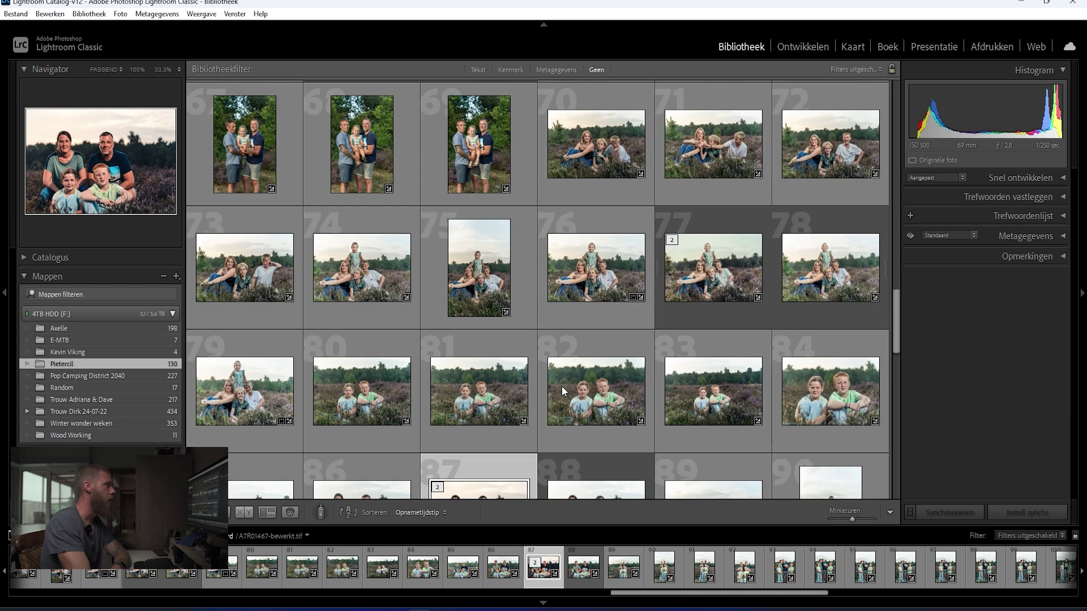
scroll(562, 386, "down", 3)
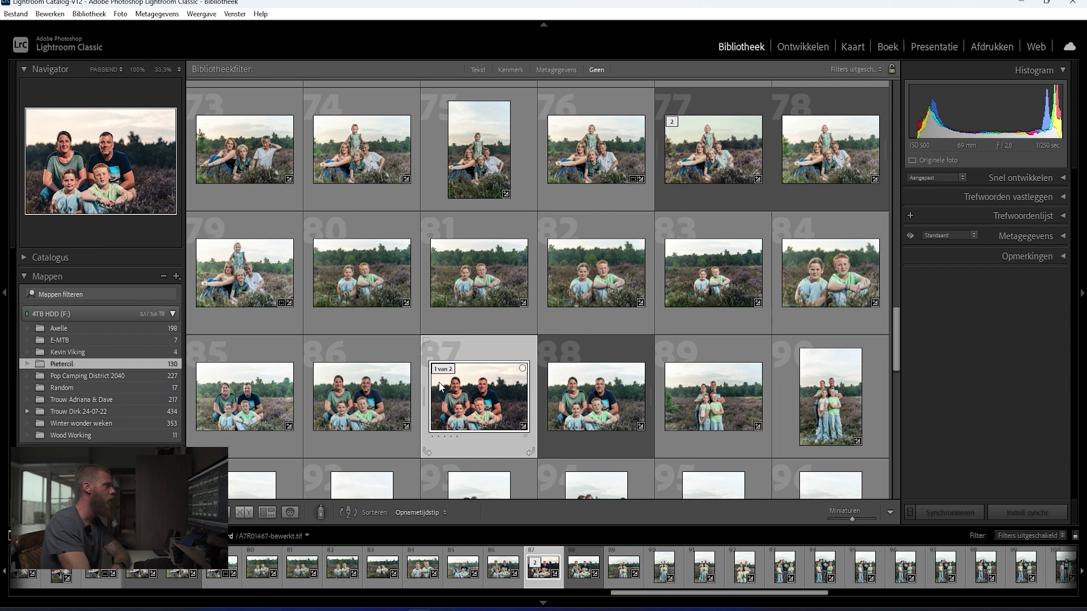
Compare the edited photo of the parents with two children full-size with its original.
left_click(226, 512)
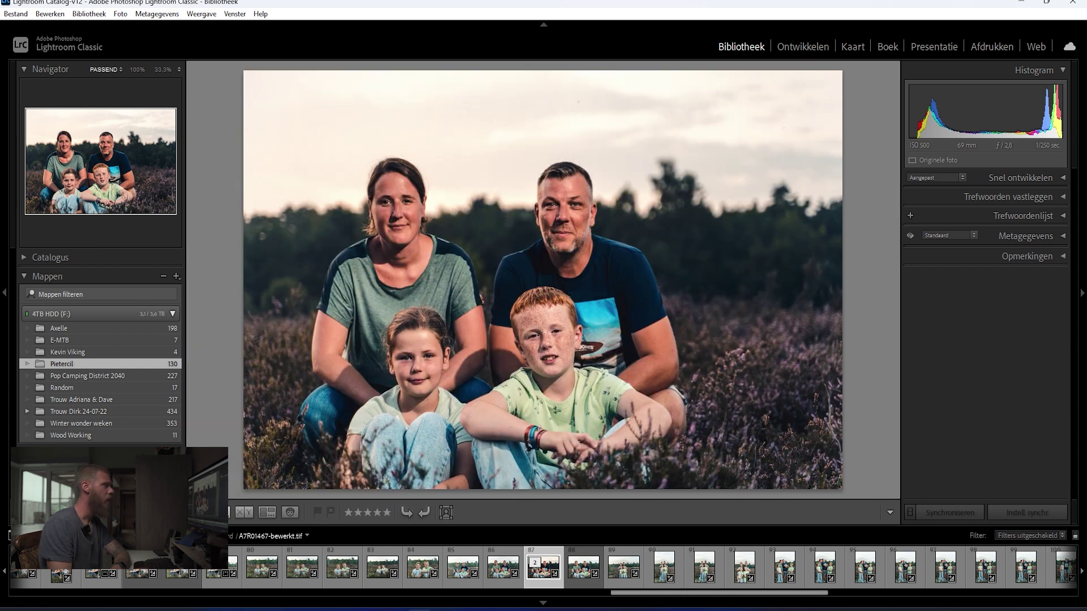
key("Right")
key("Left")
key("Right")
key("Left")
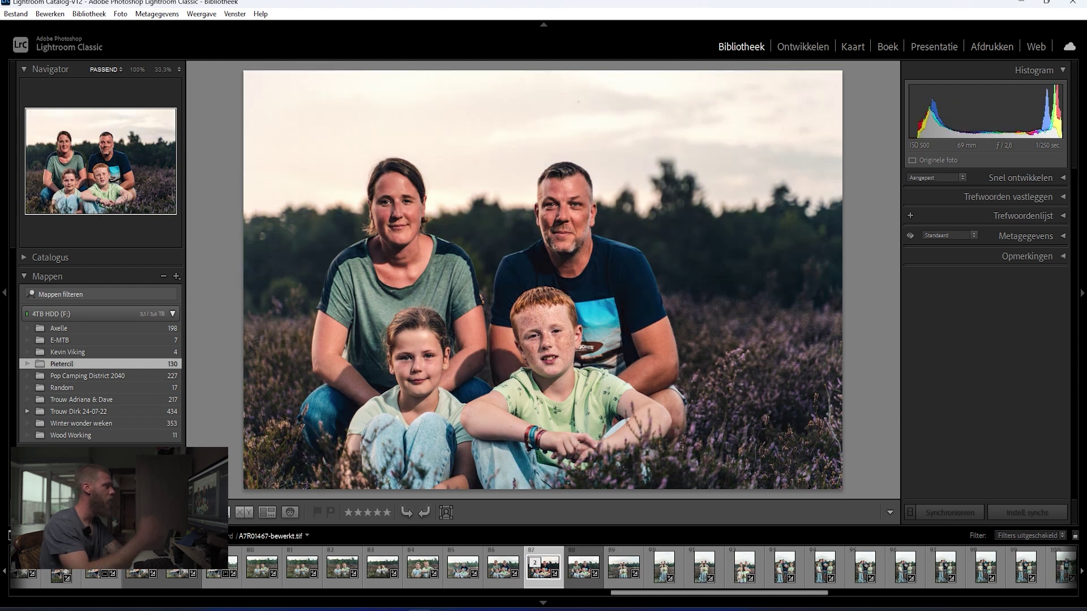
Look over the last thumbnails of the family shoot and open the wedding folder containing 217 photos.
key("g")
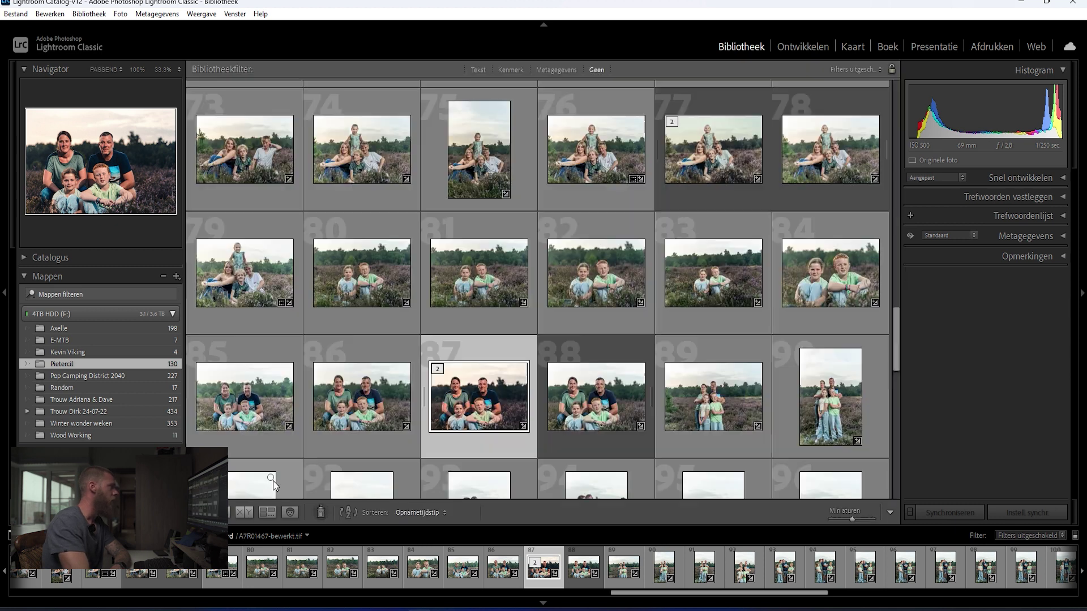
scroll(464, 431, "down", 10)
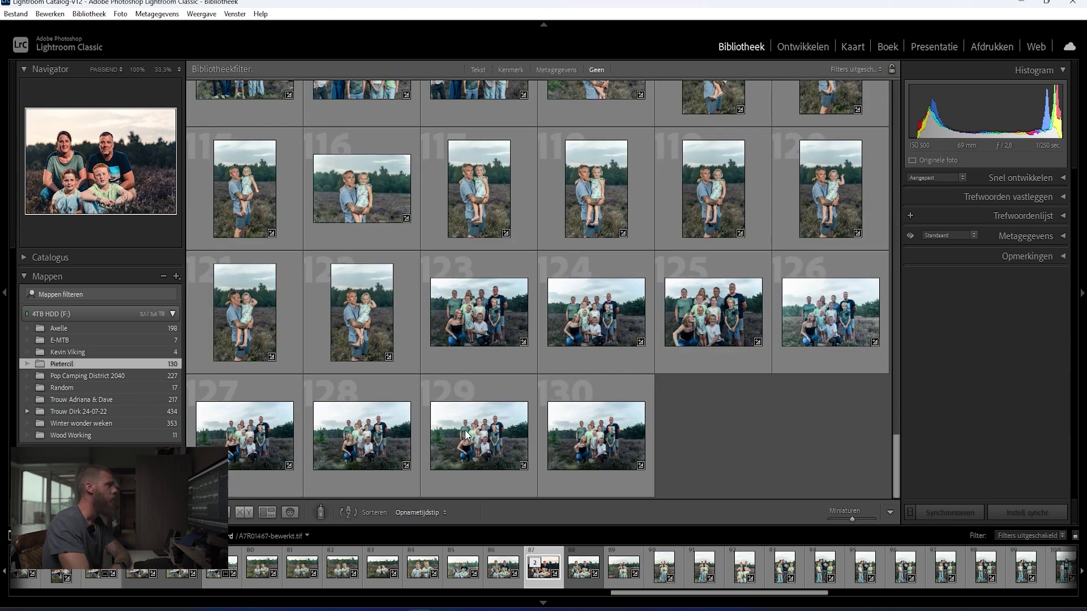
left_click(104, 410)
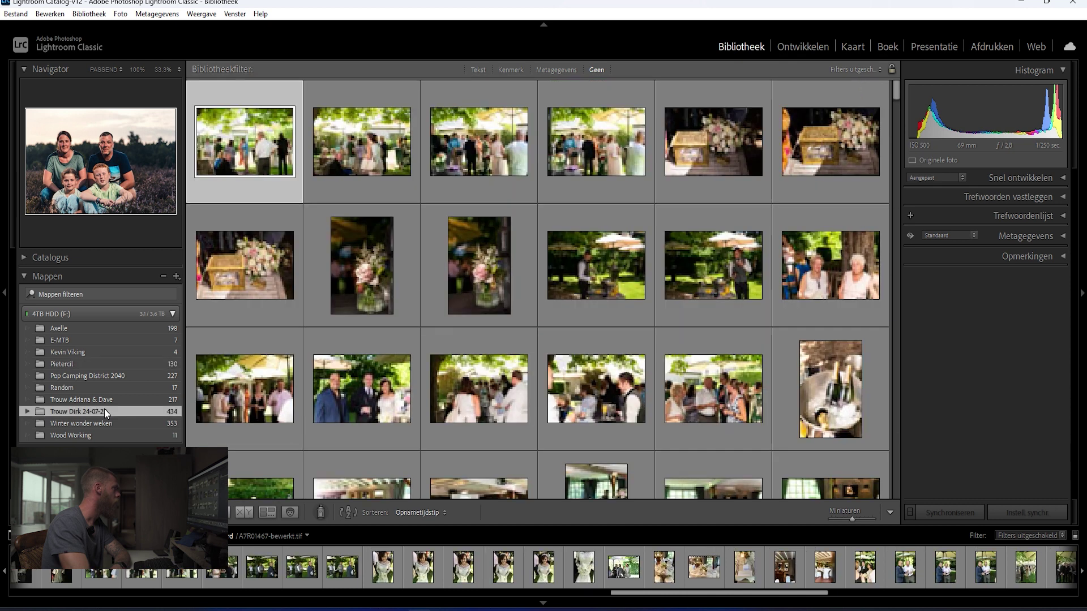
left_click(81, 397)
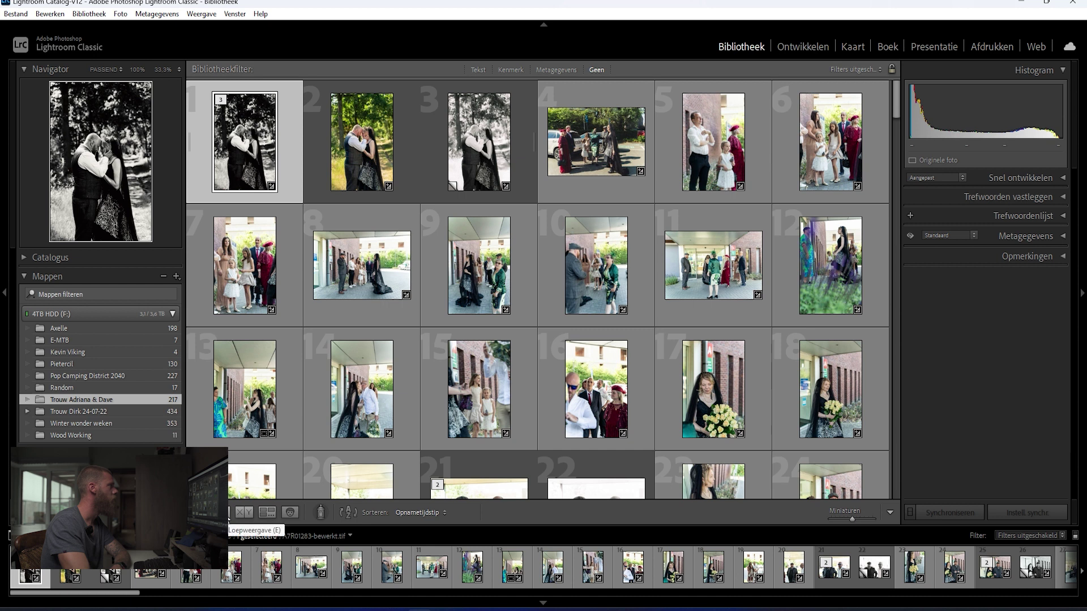
View the colour original of the embracing wedding couple full-size and compare it with its virtual copy and the edited black-and-white TIFF.
left_click(480, 153)
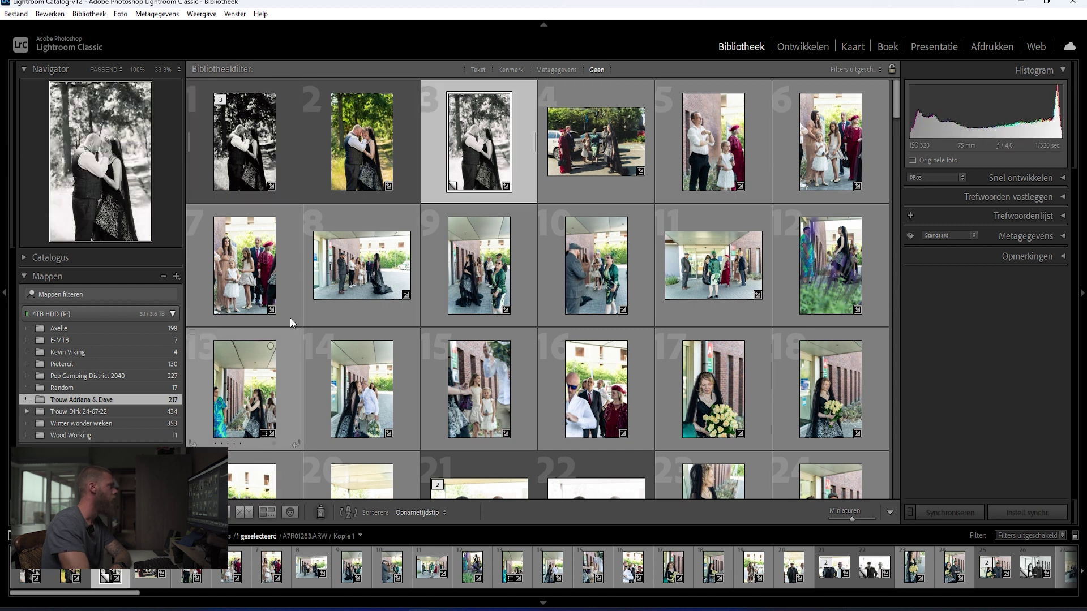
left_click(360, 139)
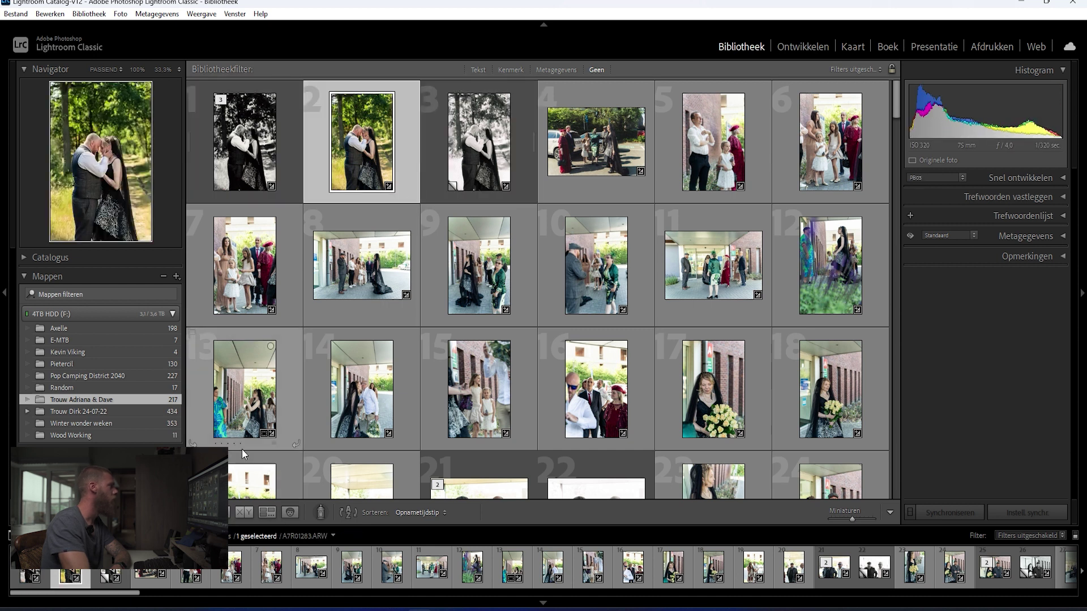
left_click(228, 512)
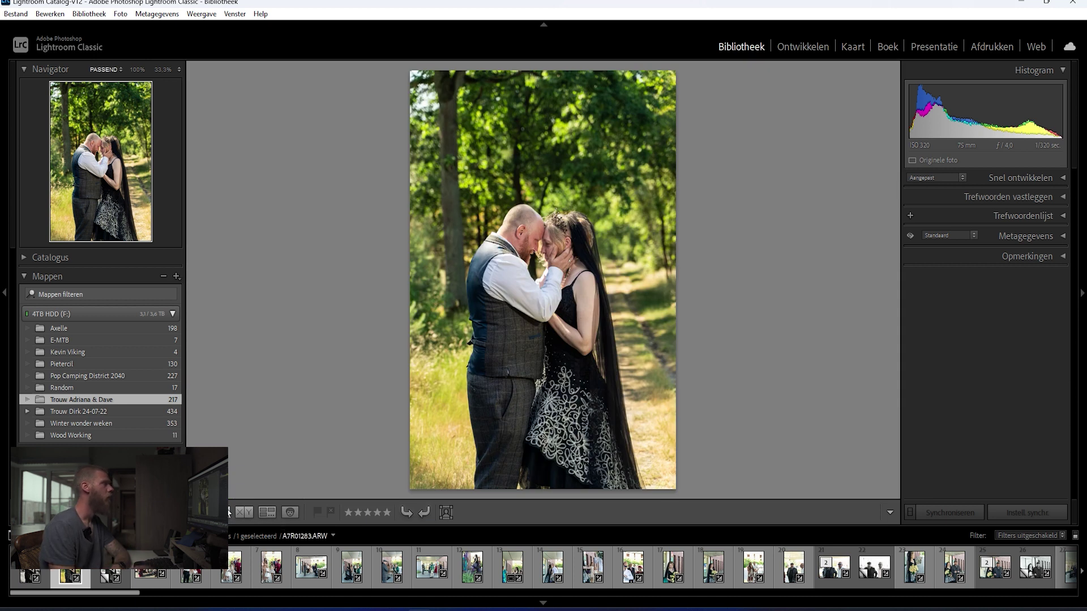
key("Right")
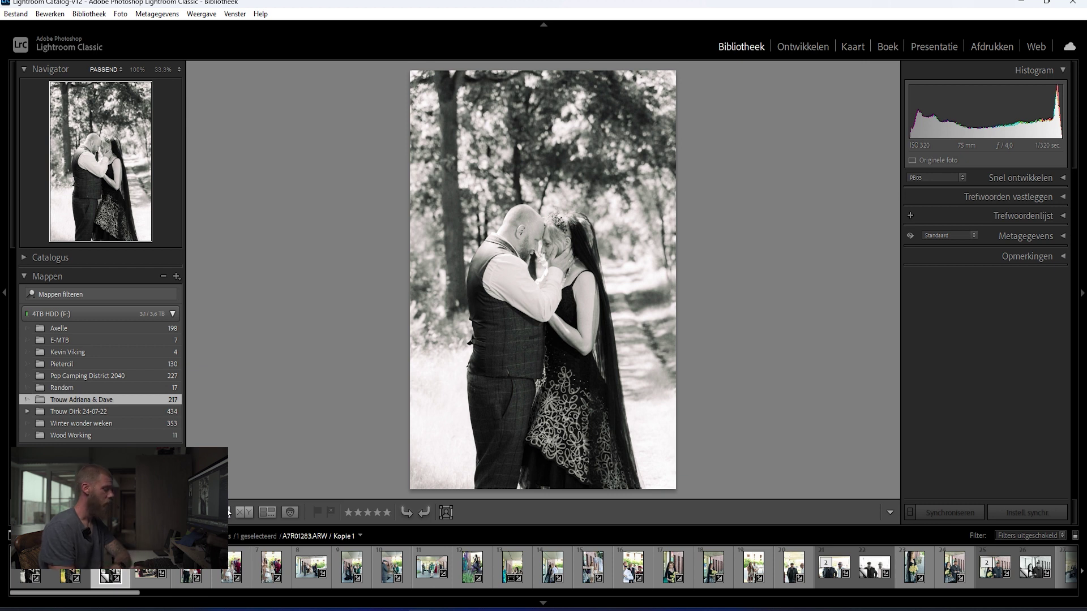
key("Left")
key("Left")
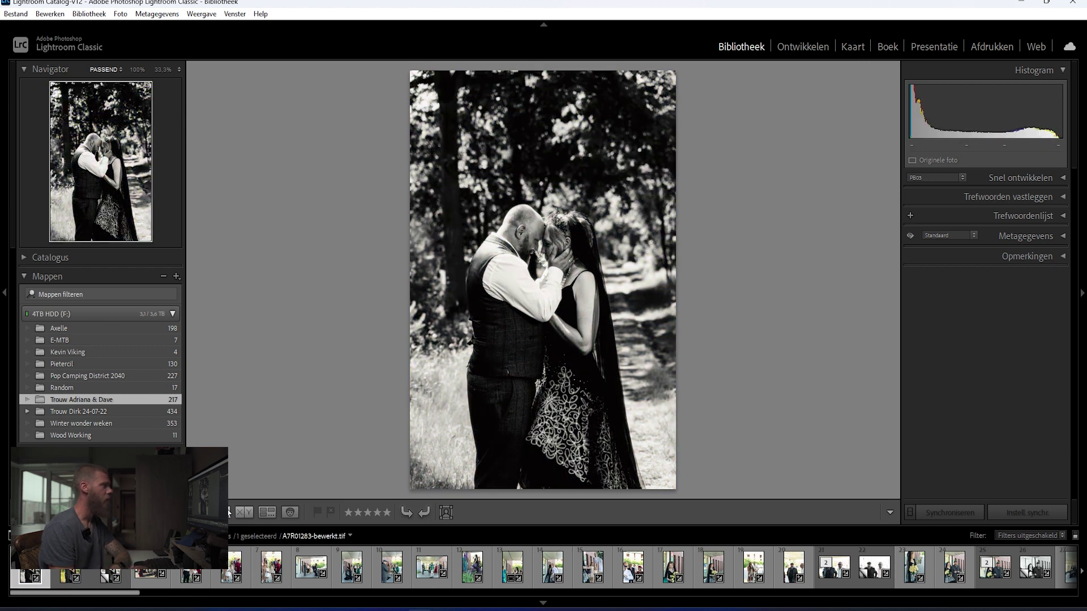